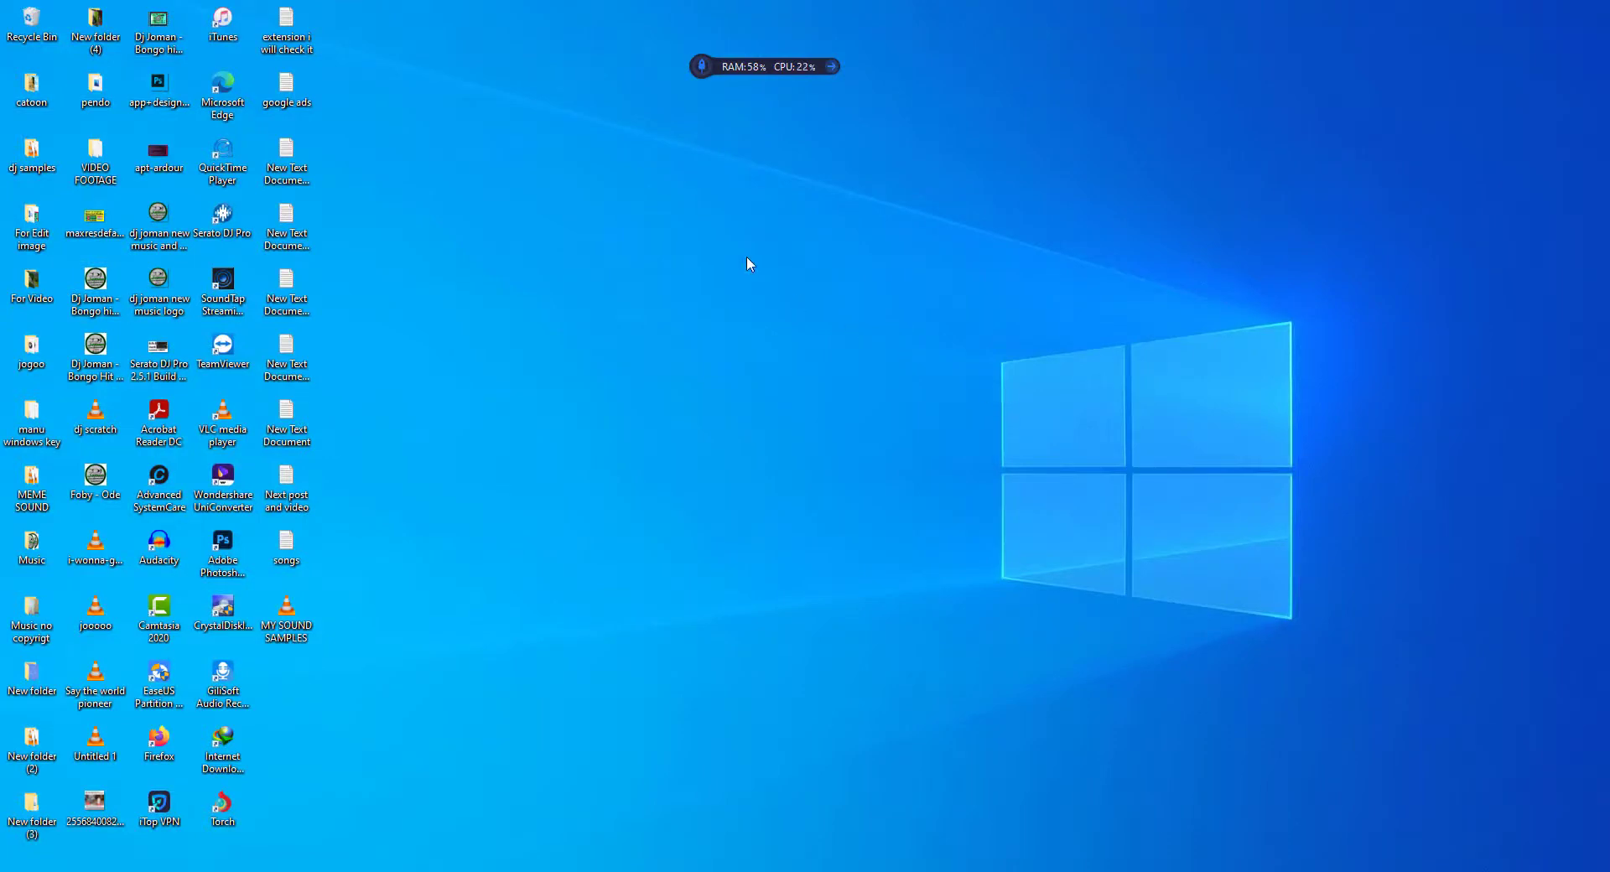
pyautogui.rightClick(748, 261)
pyautogui.click(792, 306)
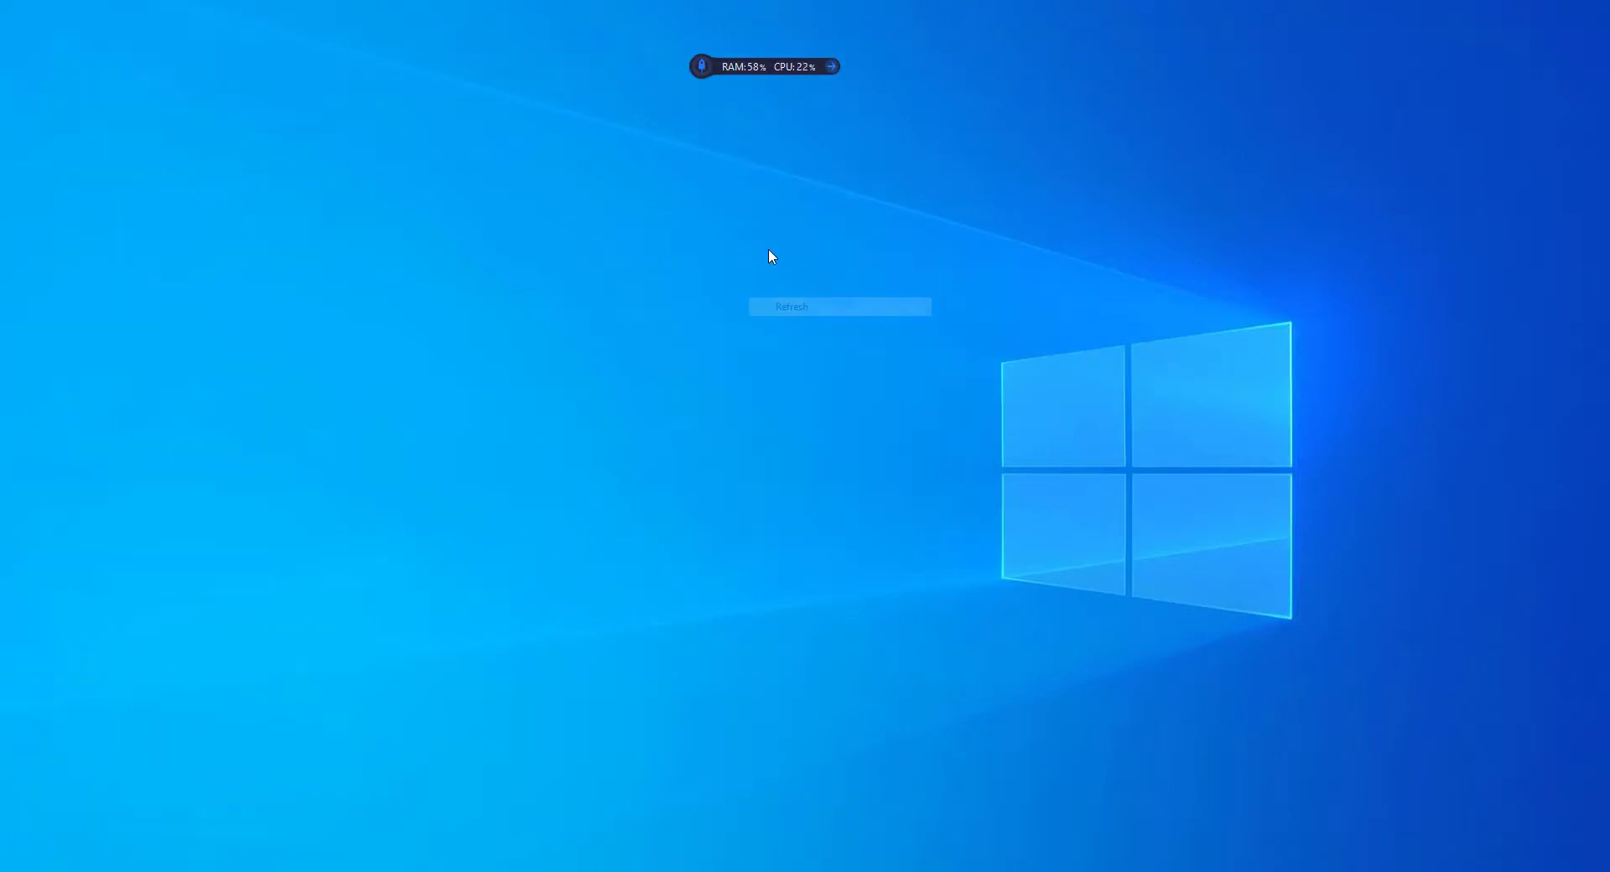
pyautogui.rightClick(768, 250)
pyautogui.click(788, 296)
pyautogui.rightClick(761, 246)
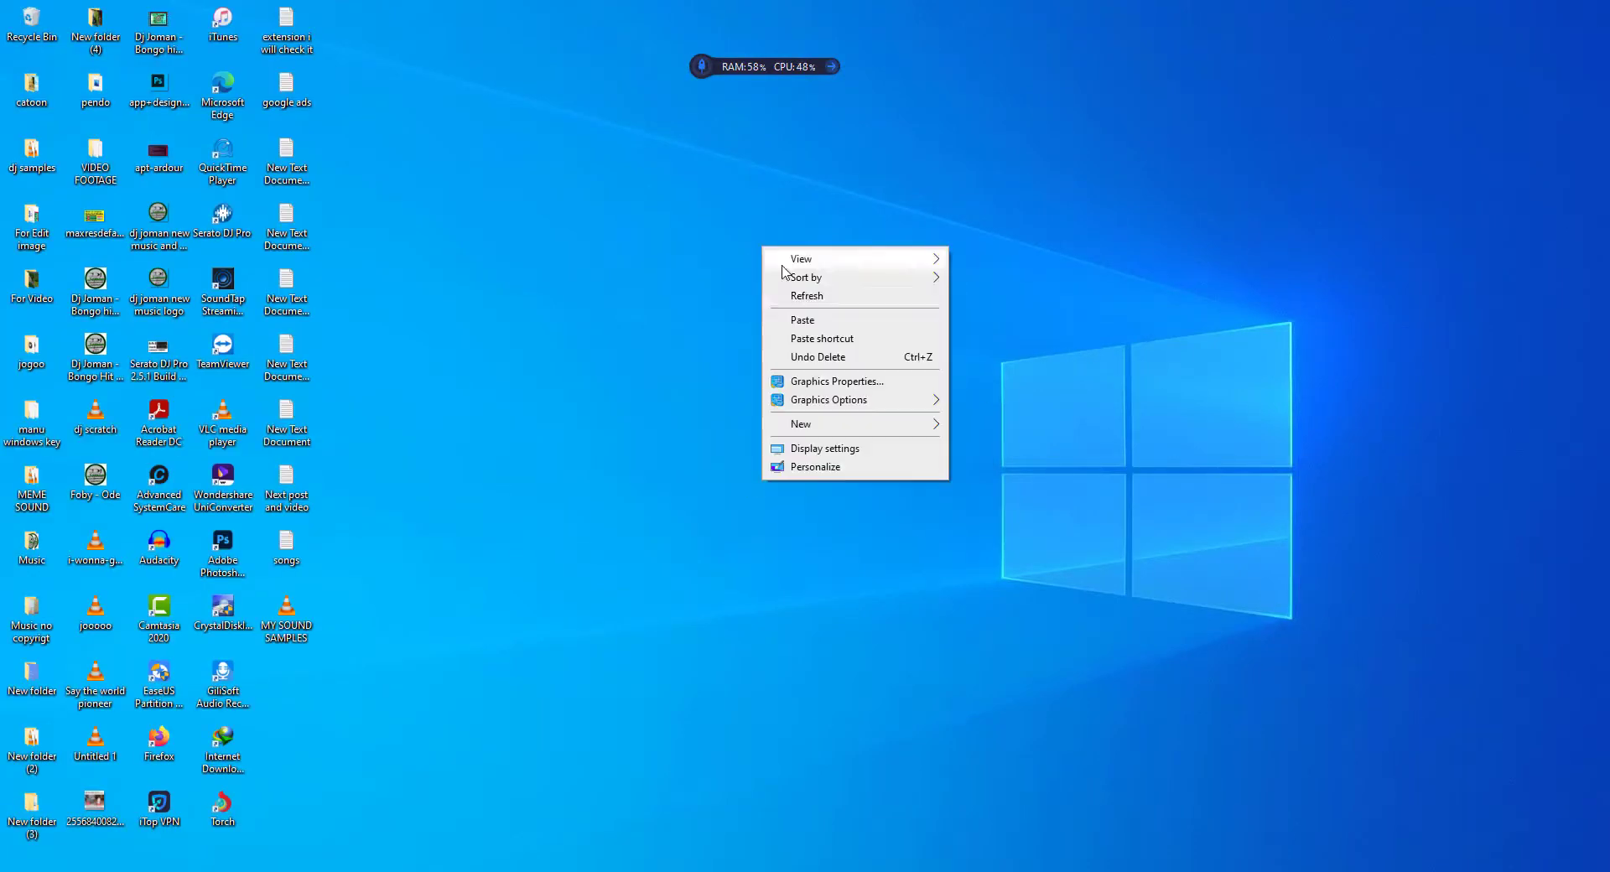
pyautogui.click(788, 296)
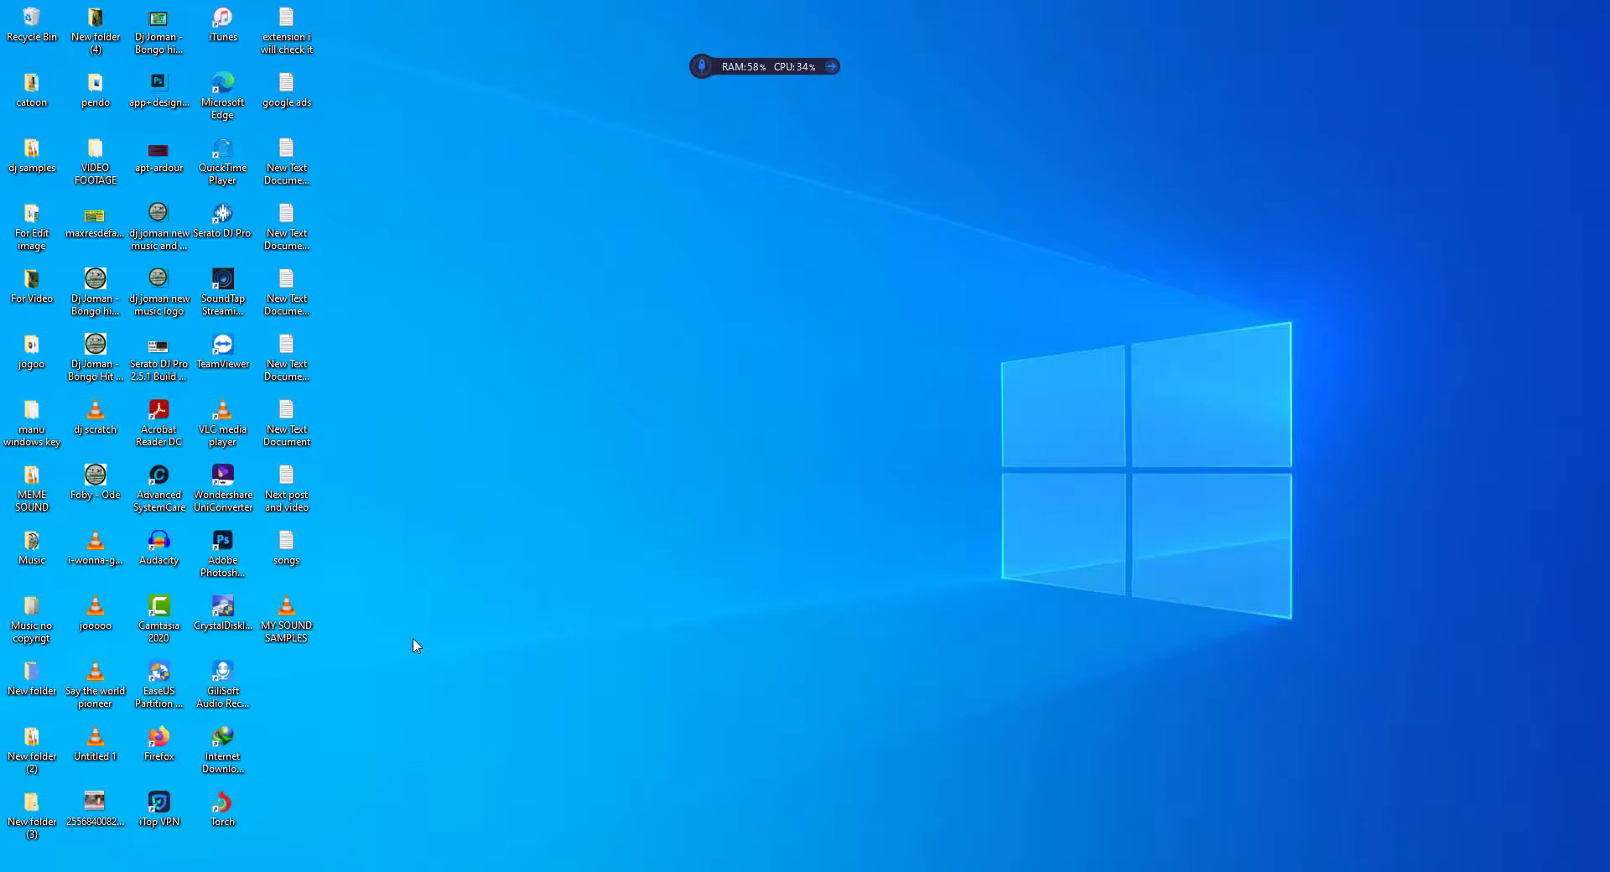
# Launch VirtualDJ 2021 from the recent searches.
pyautogui.press('super+s')
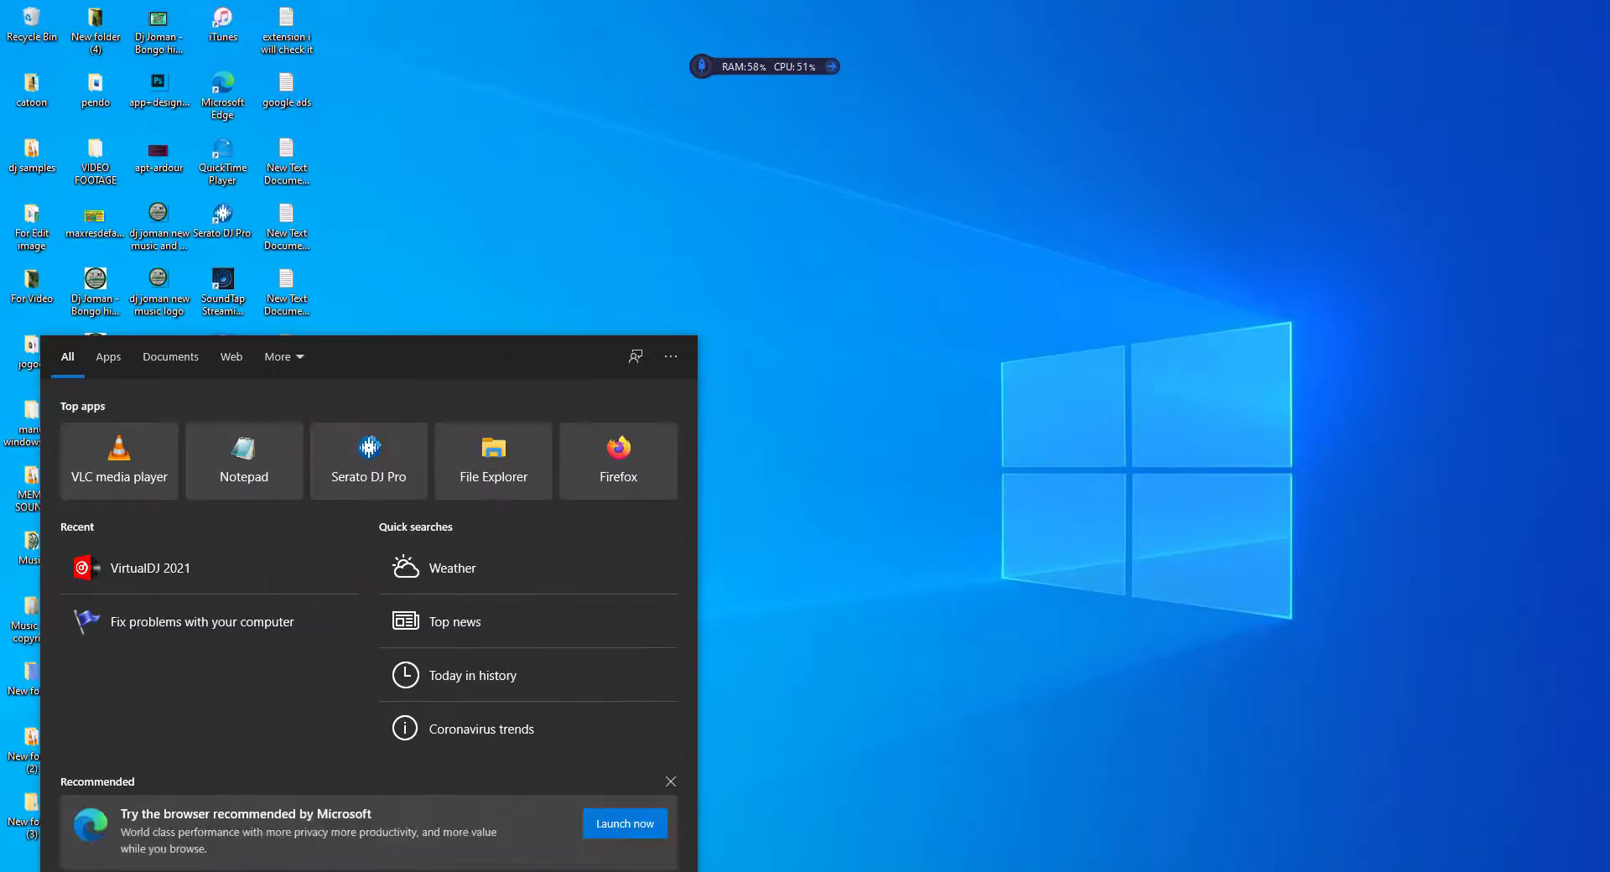
pyautogui.click(124, 577)
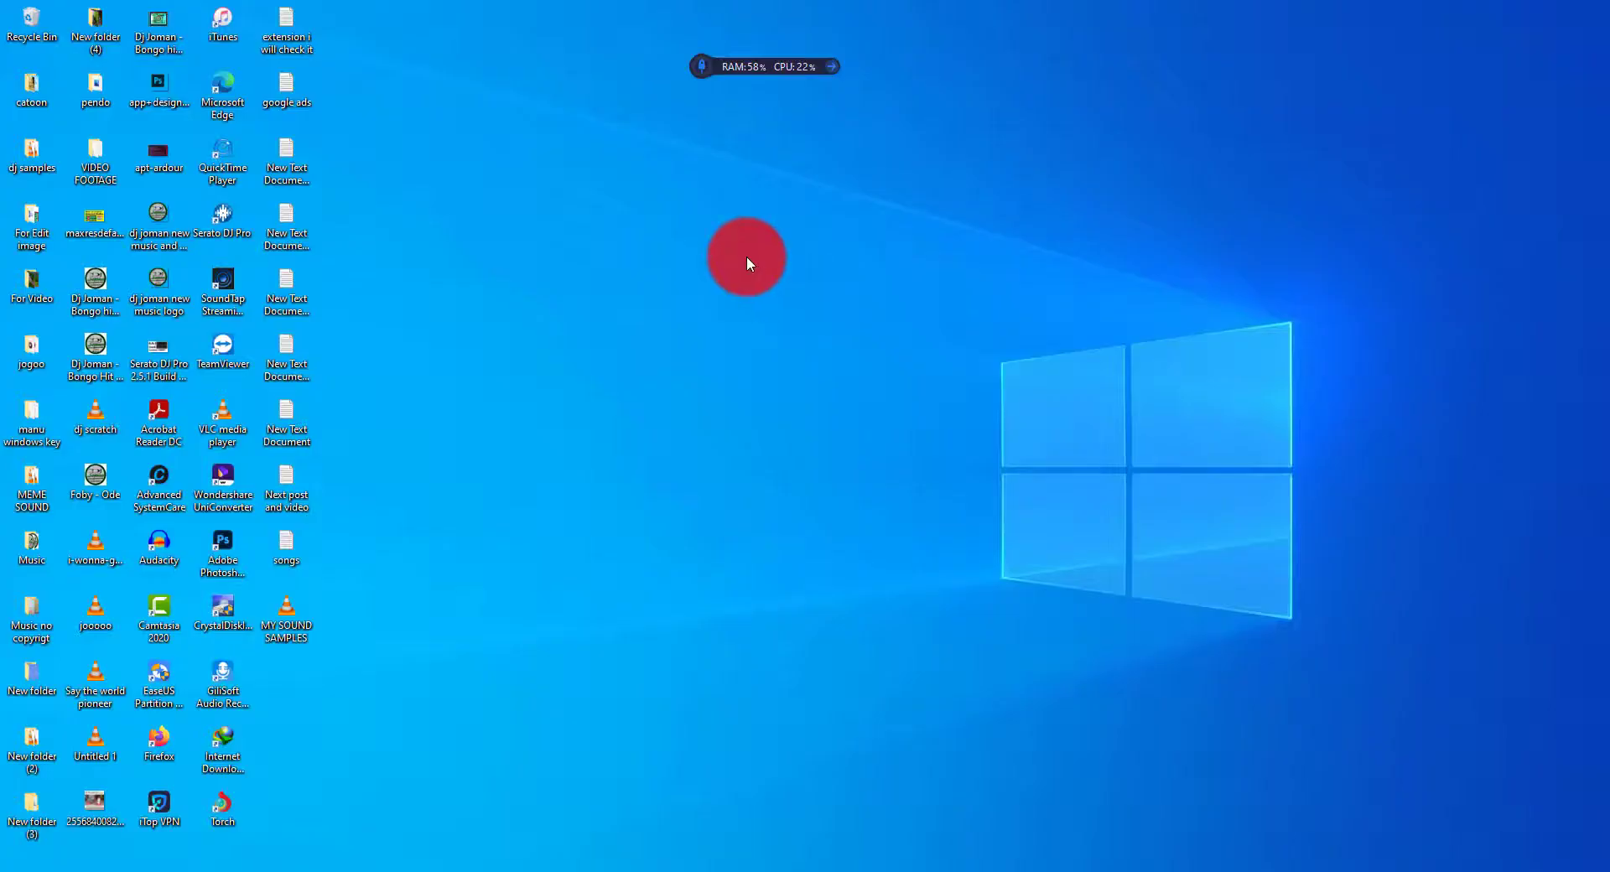
pyautogui.rightClick(746, 257)
pyautogui.click(797, 305)
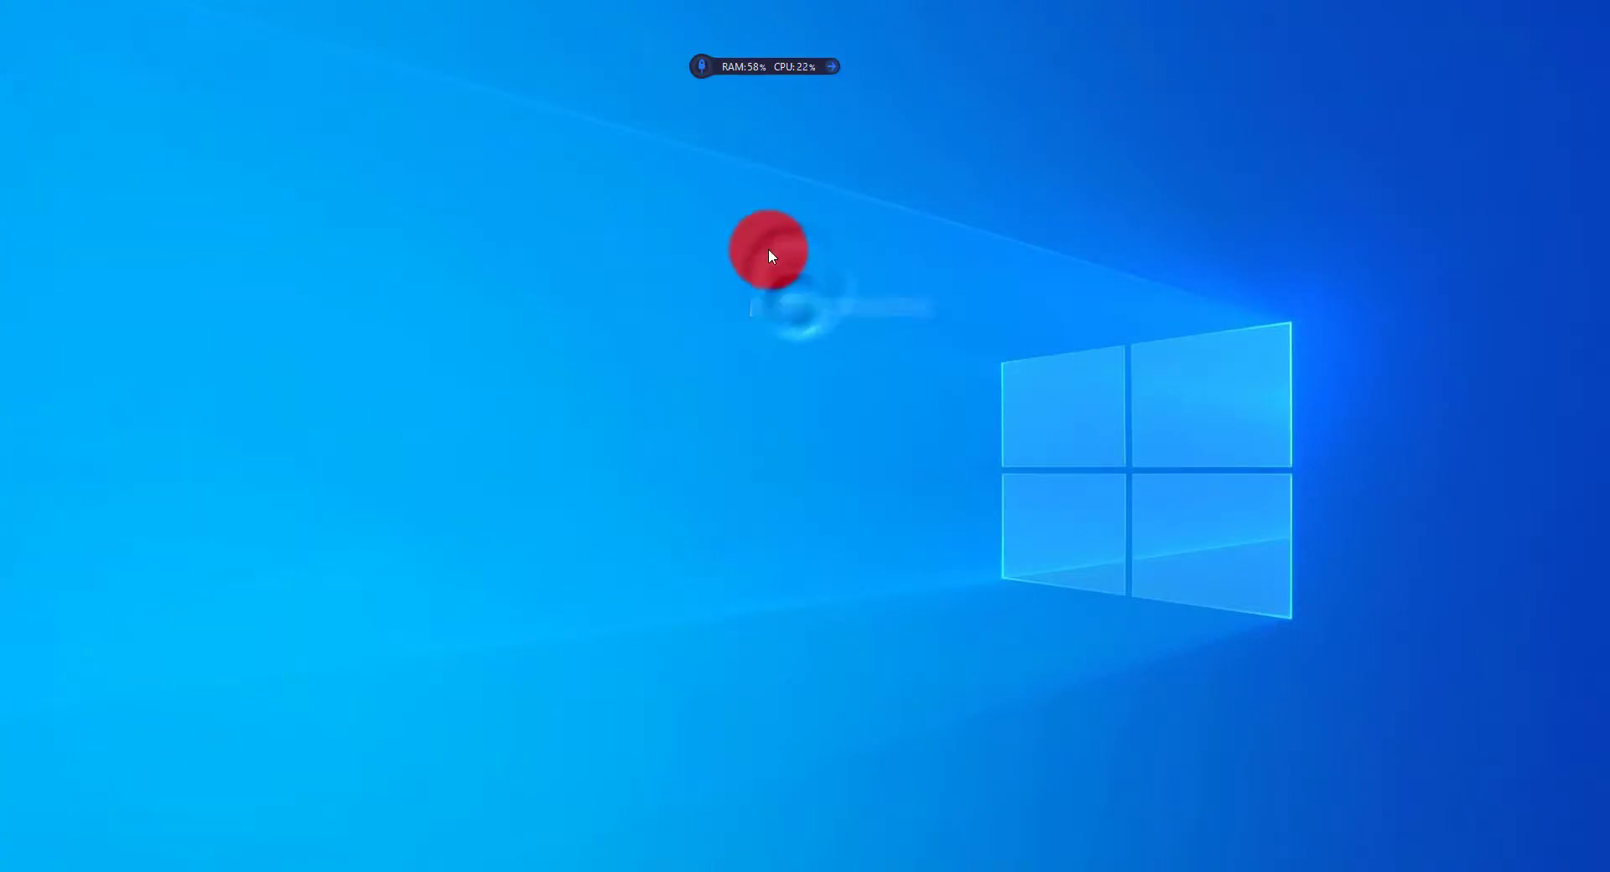
pyautogui.rightClick(768, 248)
pyautogui.click(801, 301)
pyautogui.rightClick(762, 245)
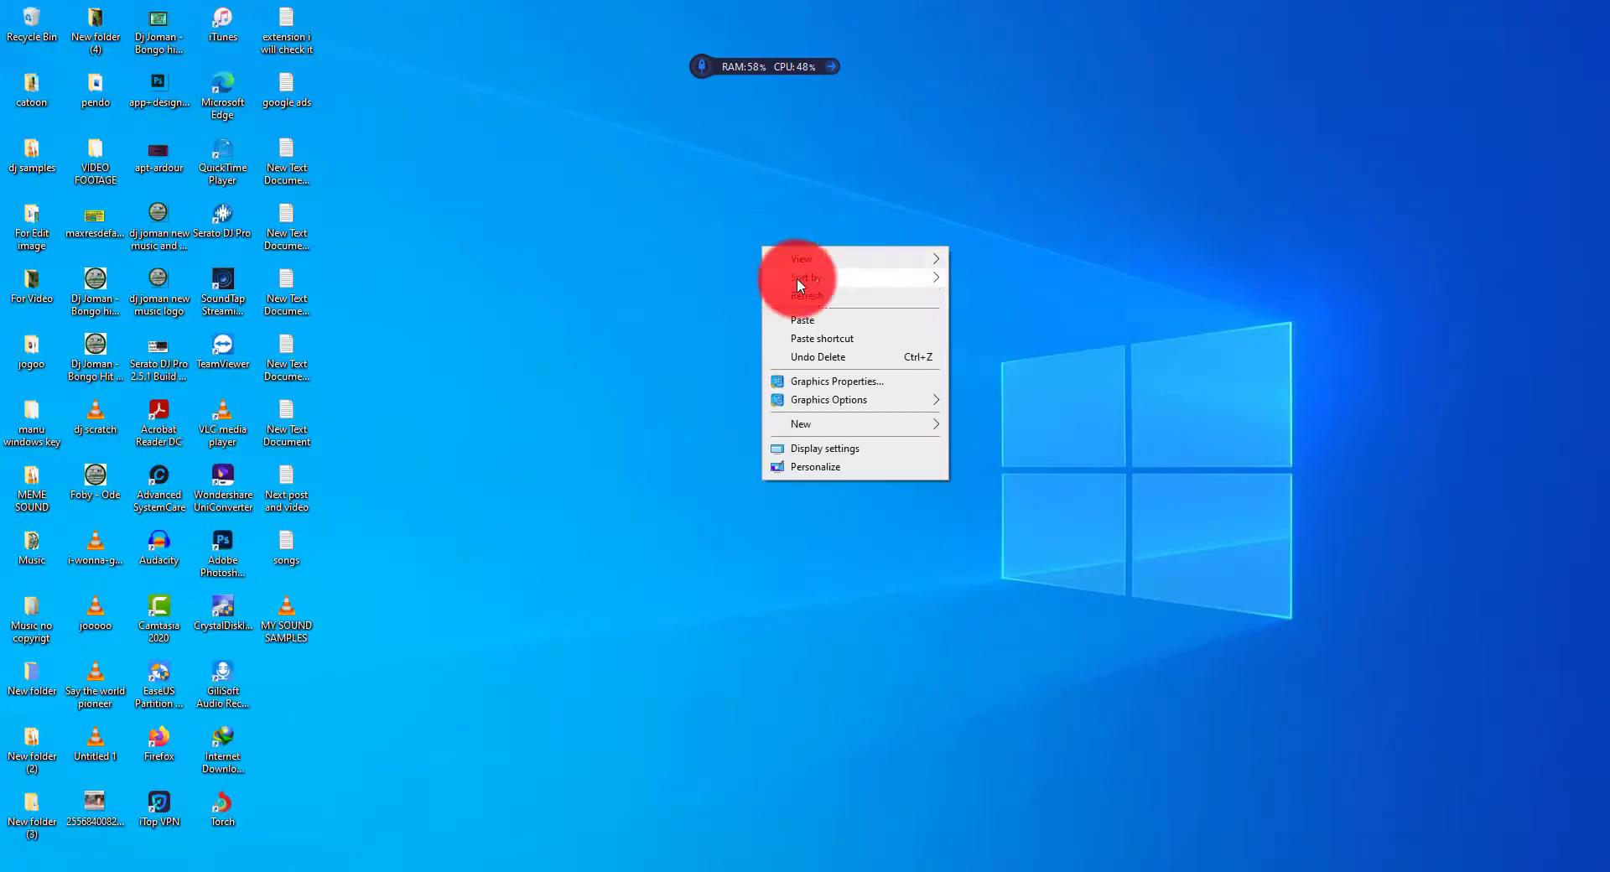
pyautogui.click(807, 290)
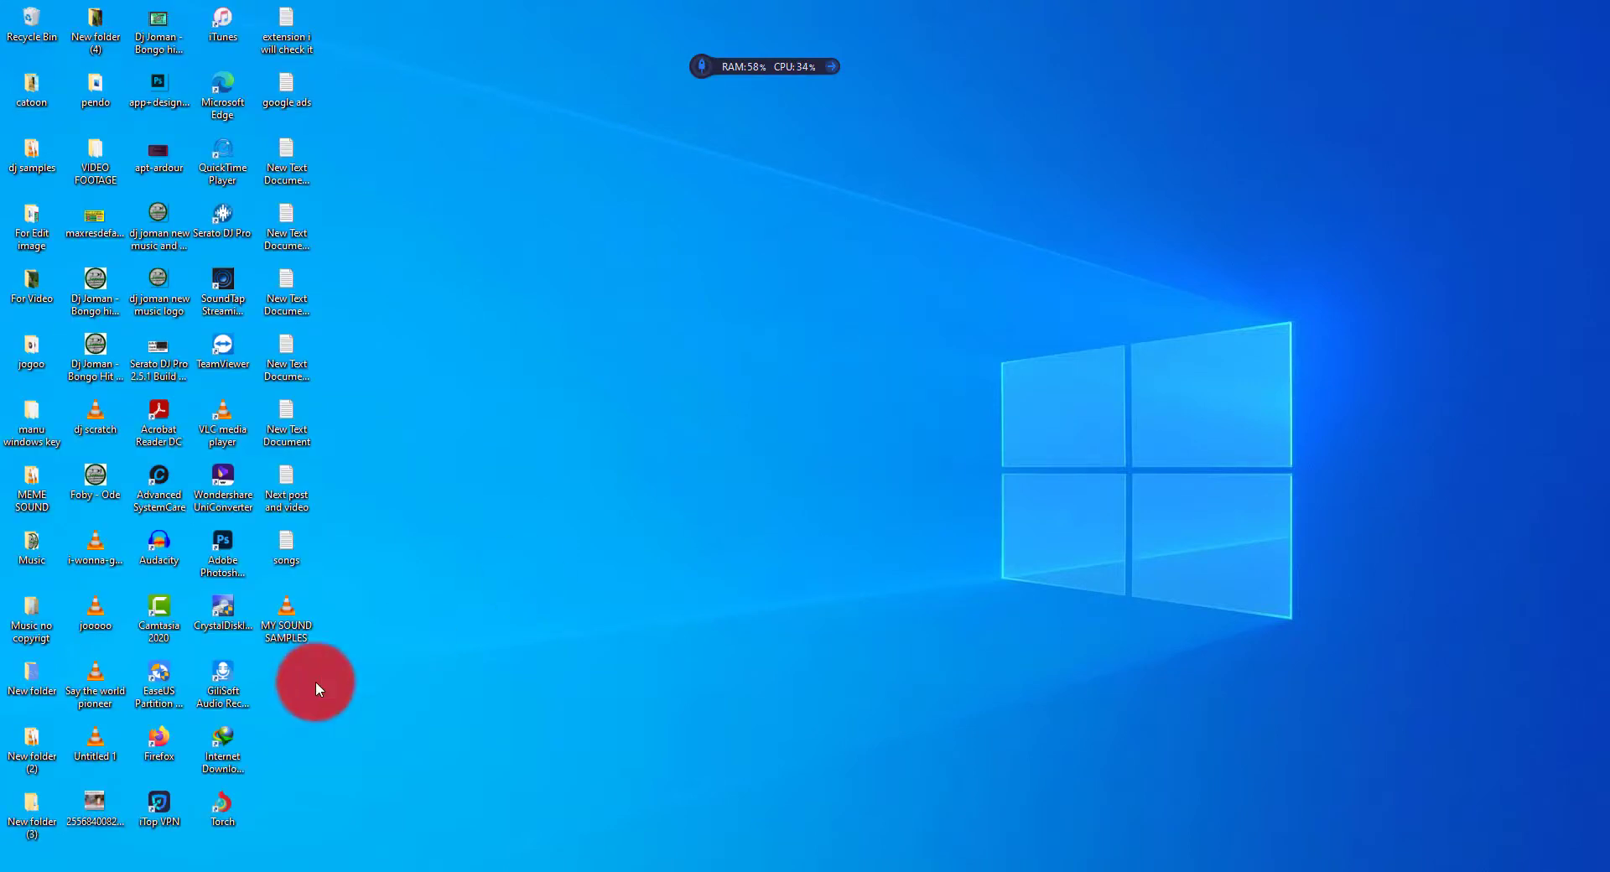
# Launch VirtualDJ 2021 and skip connecting an account.
pyautogui.click(227, 868)
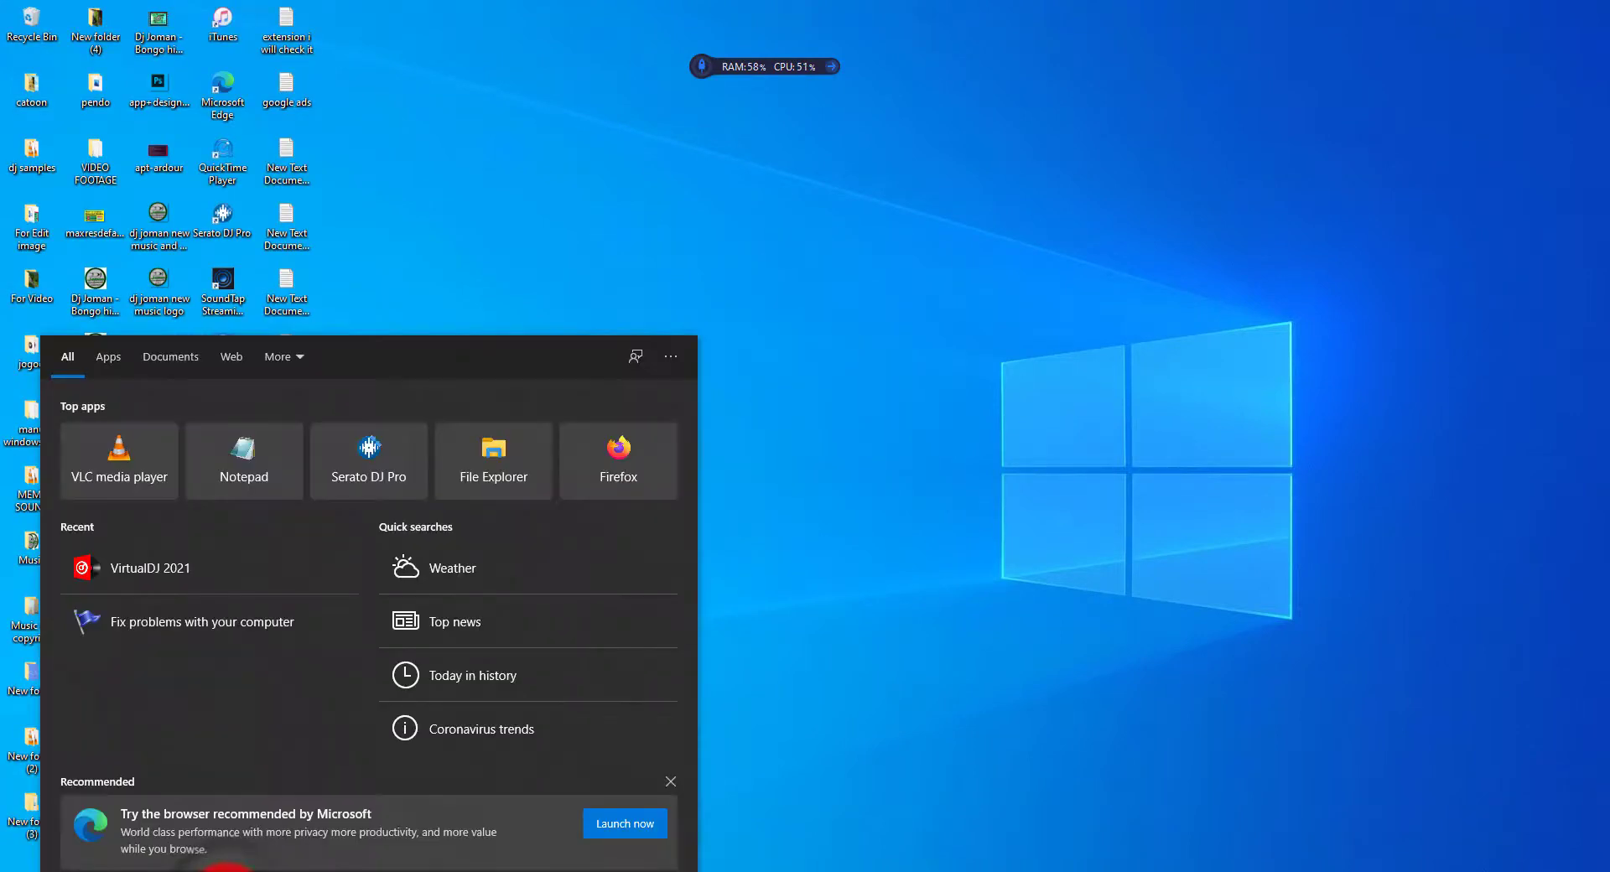
pyautogui.click(121, 578)
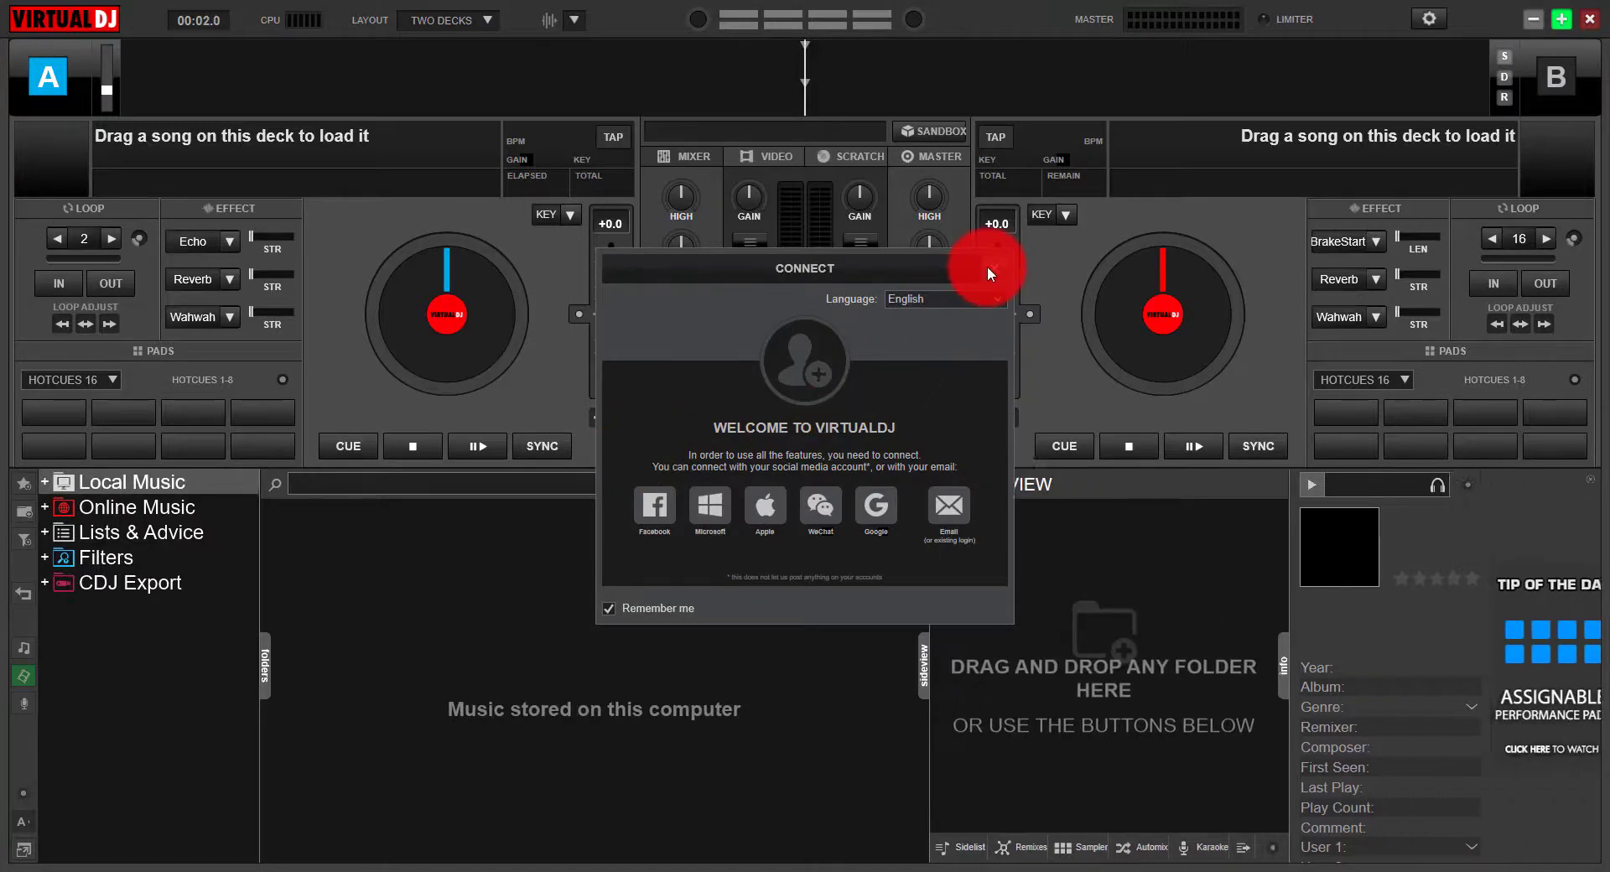
pyautogui.click(991, 267)
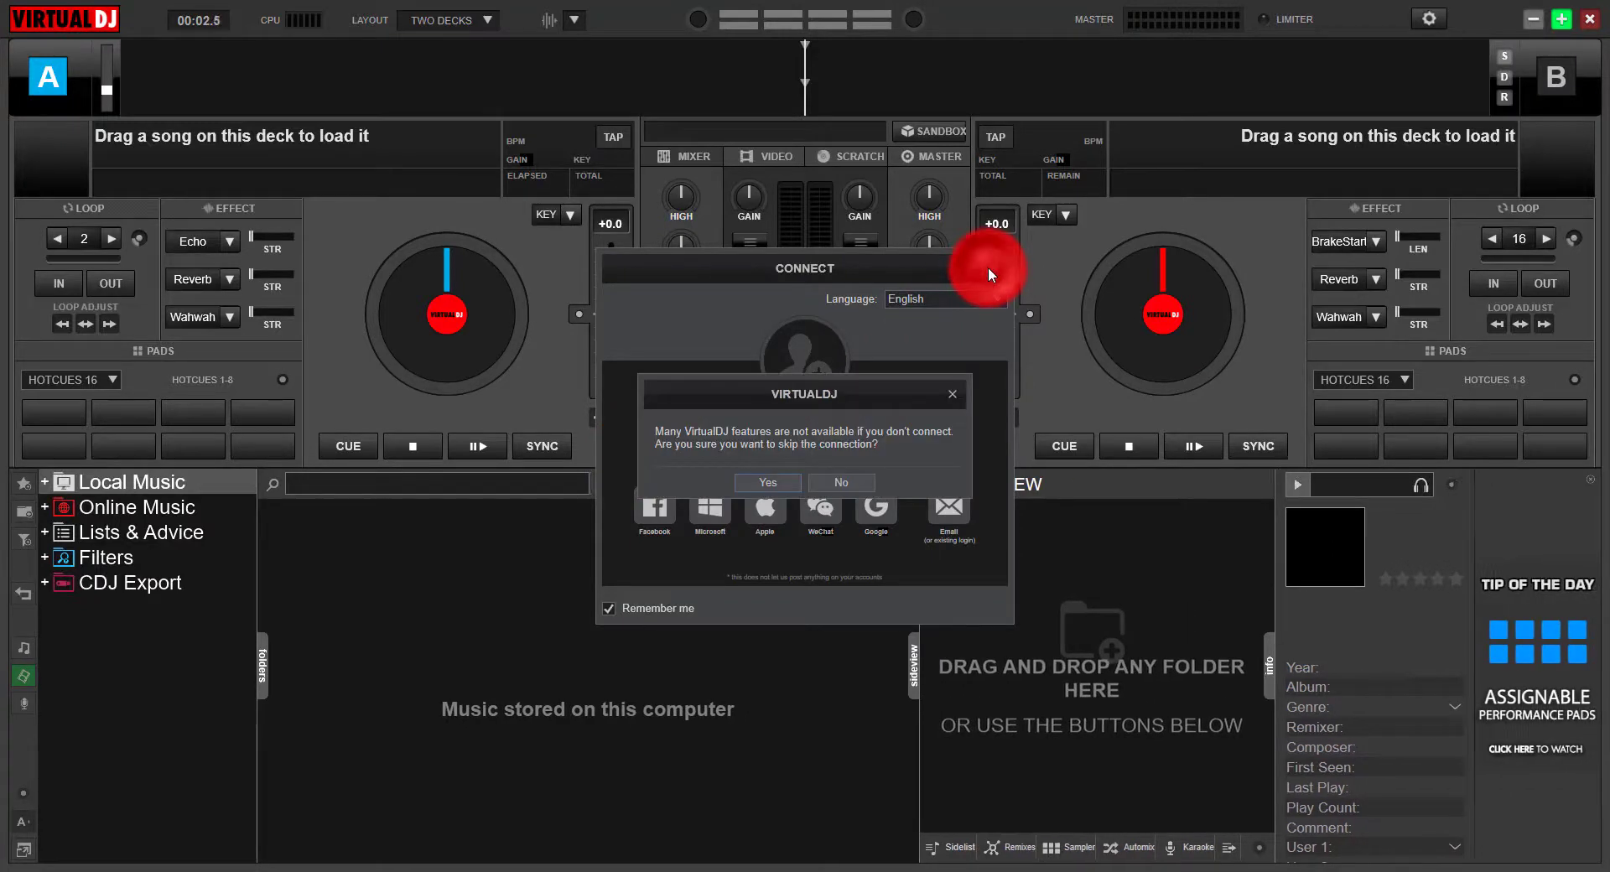
pyautogui.click(762, 482)
# Open the graphical interface skin settings and decline switching to the updated version.
pyautogui.click(1425, 22)
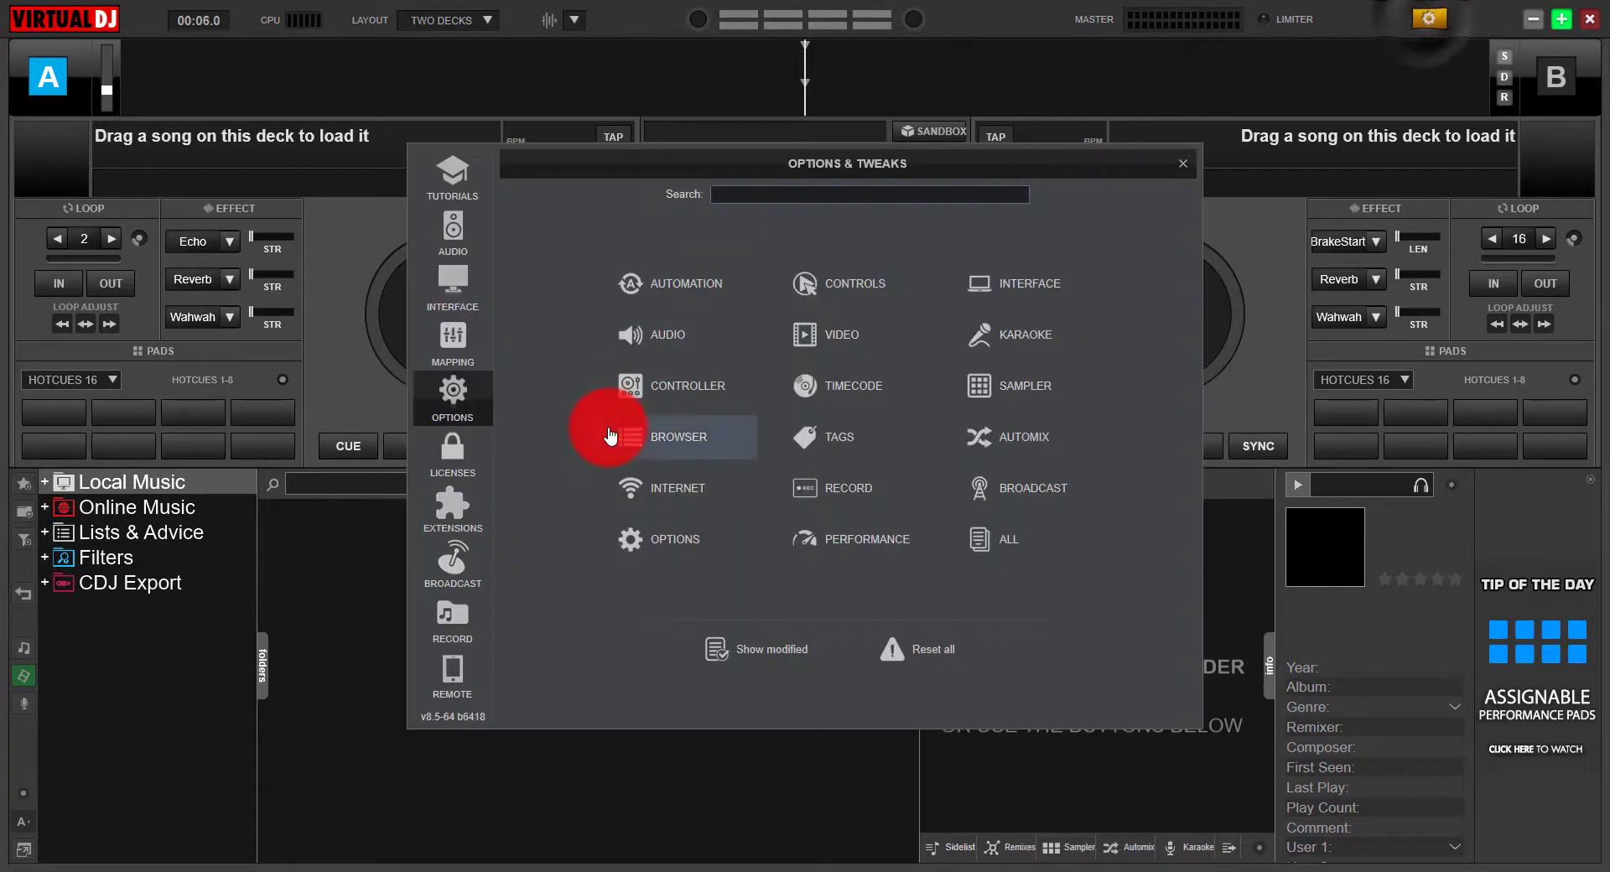
pyautogui.click(455, 299)
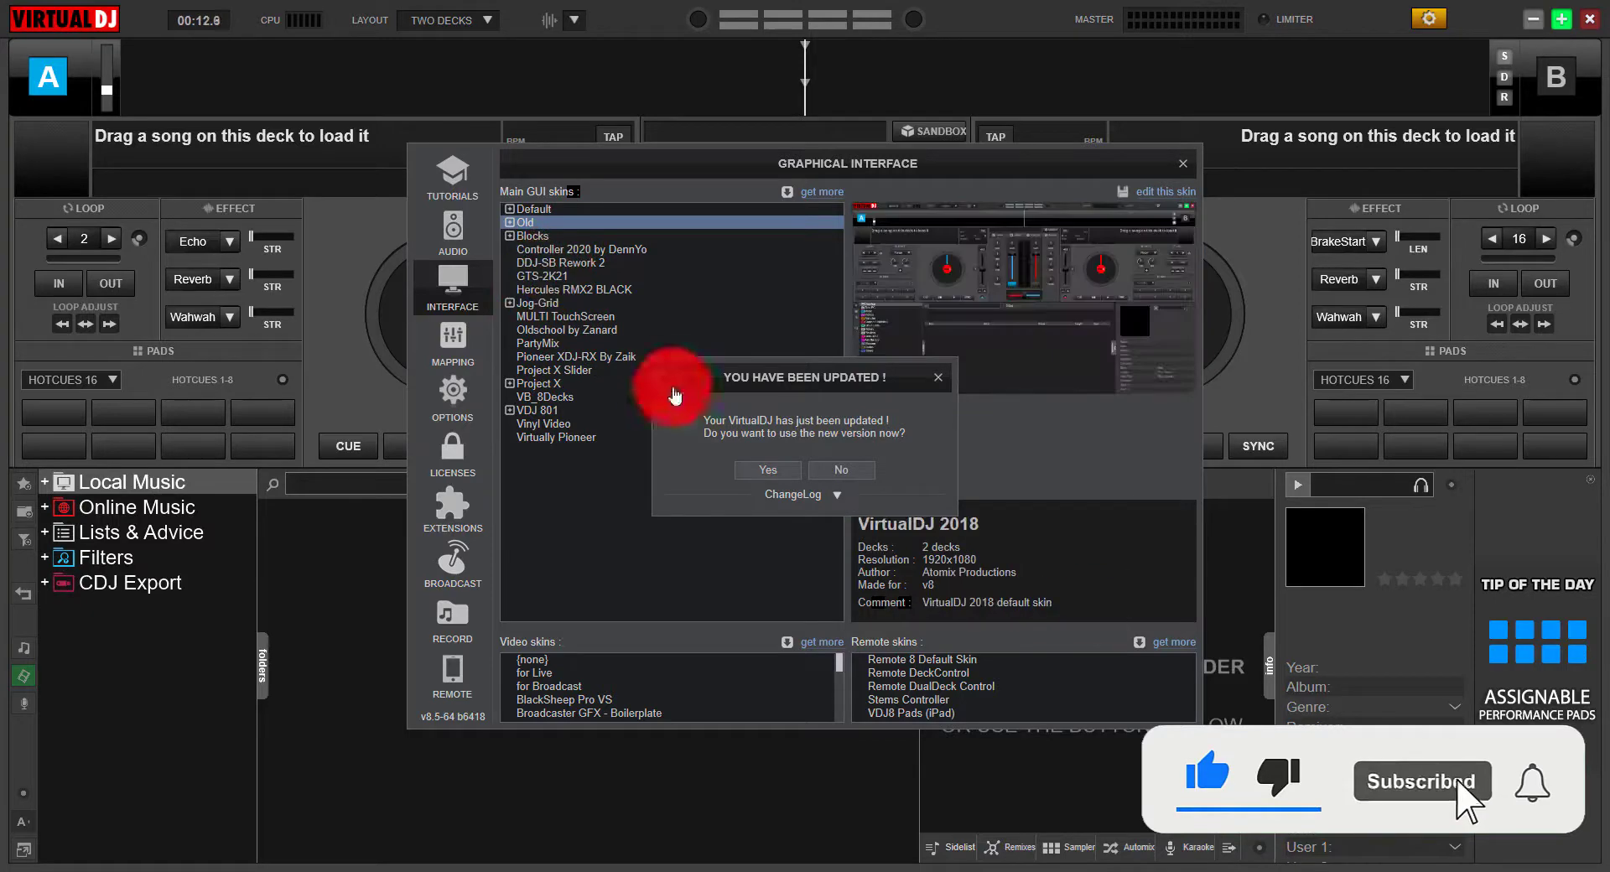
pyautogui.click(834, 468)
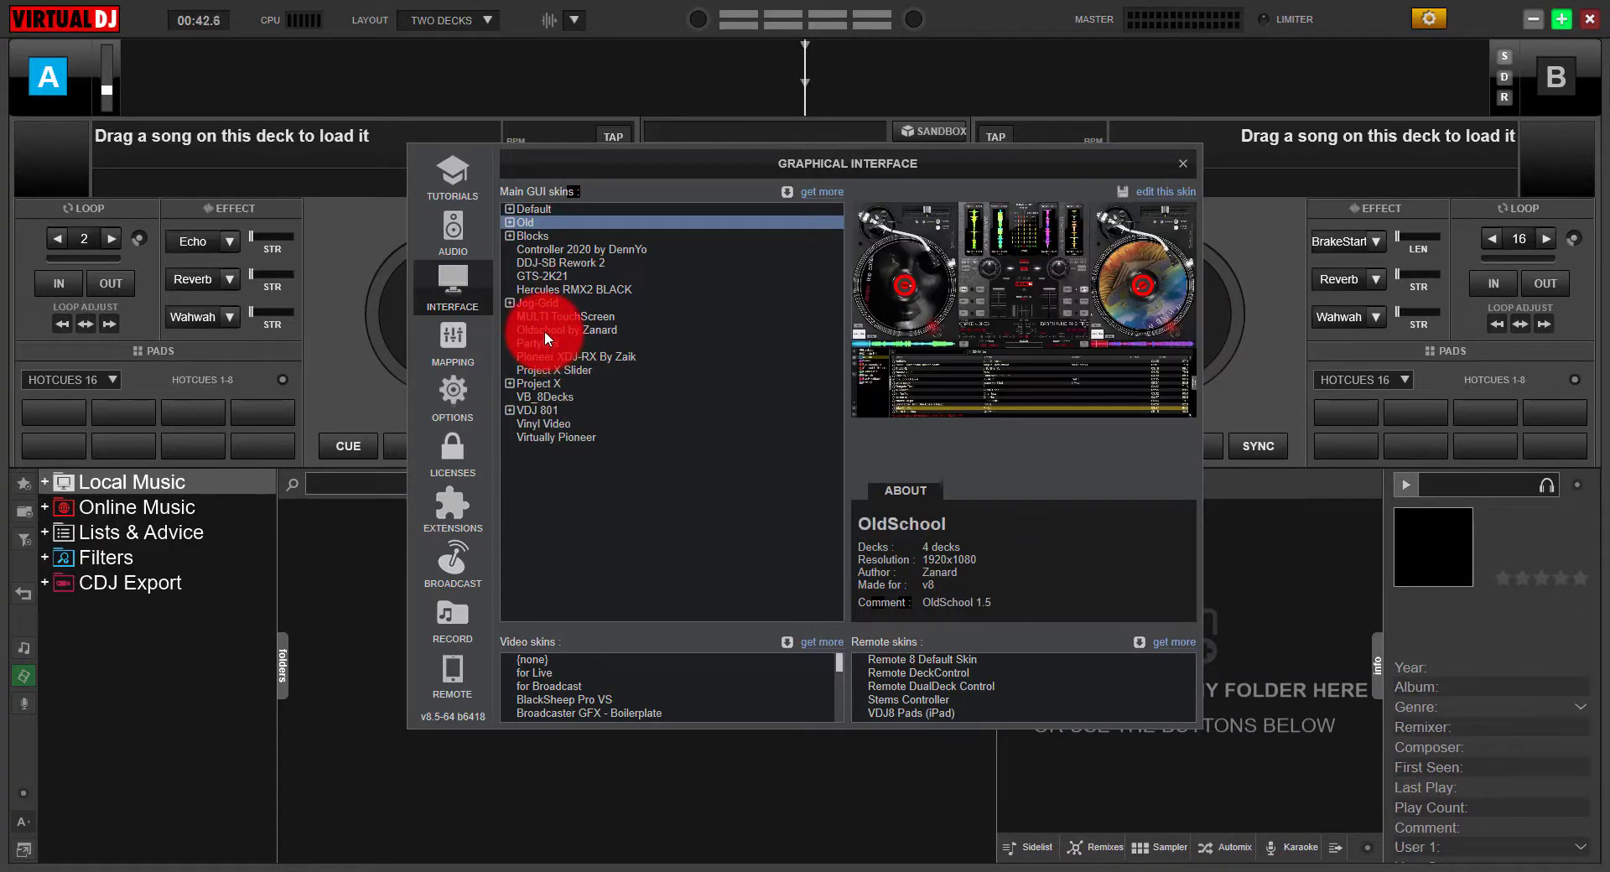
# Try the Default skin's Starter, Essentials, Pro and Performance layouts, apply Pro and close the settings.
pyautogui.click(536, 208)
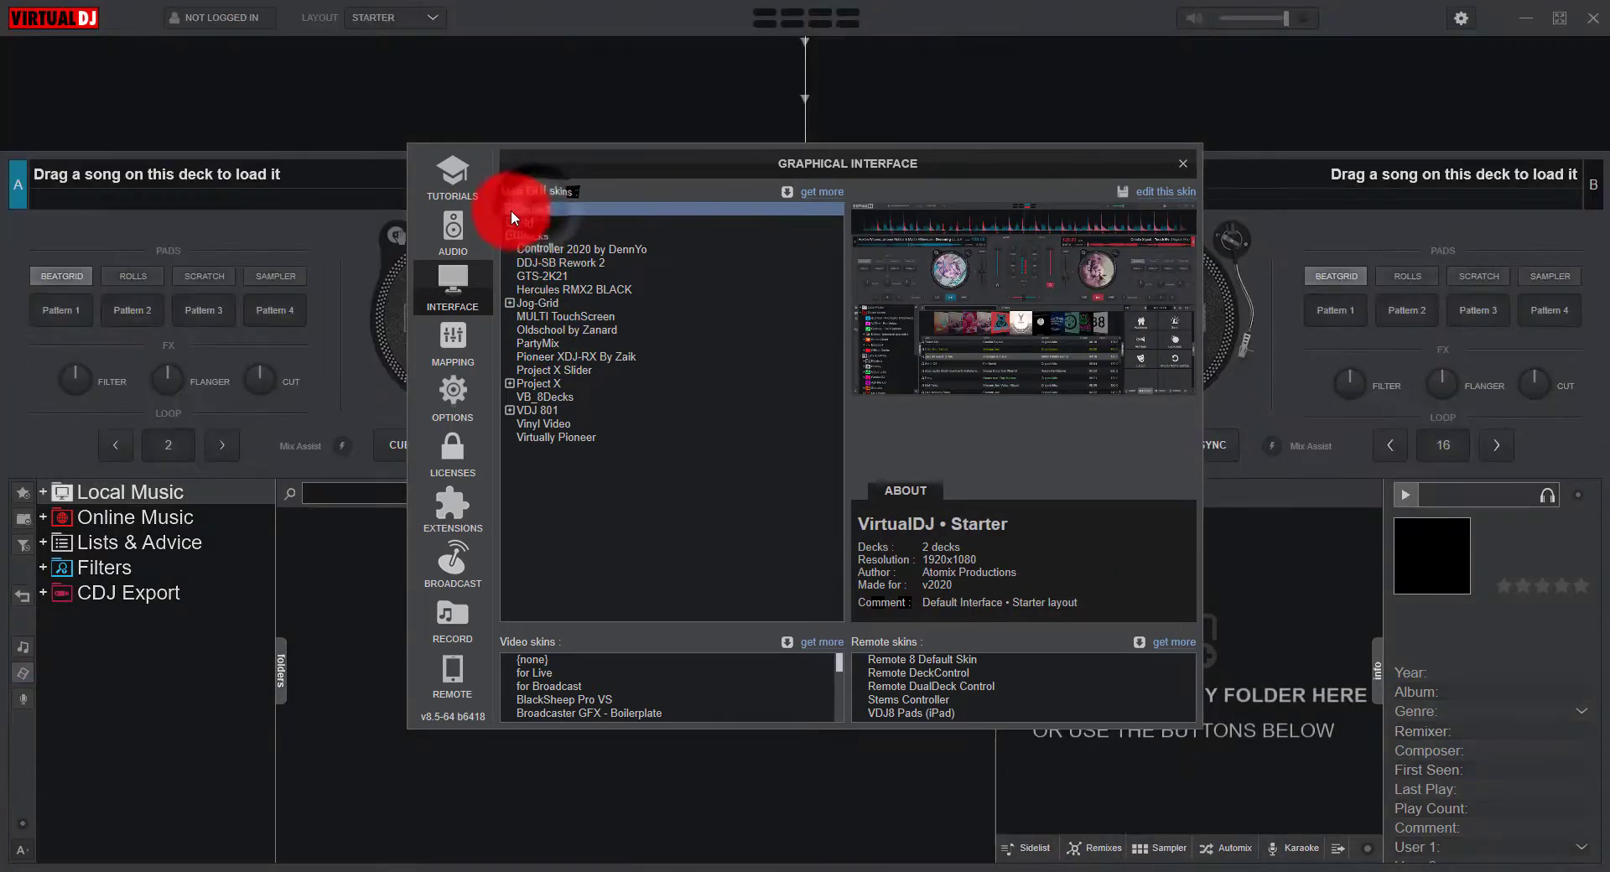
pyautogui.click(510, 210)
pyautogui.click(537, 235)
pyautogui.click(540, 249)
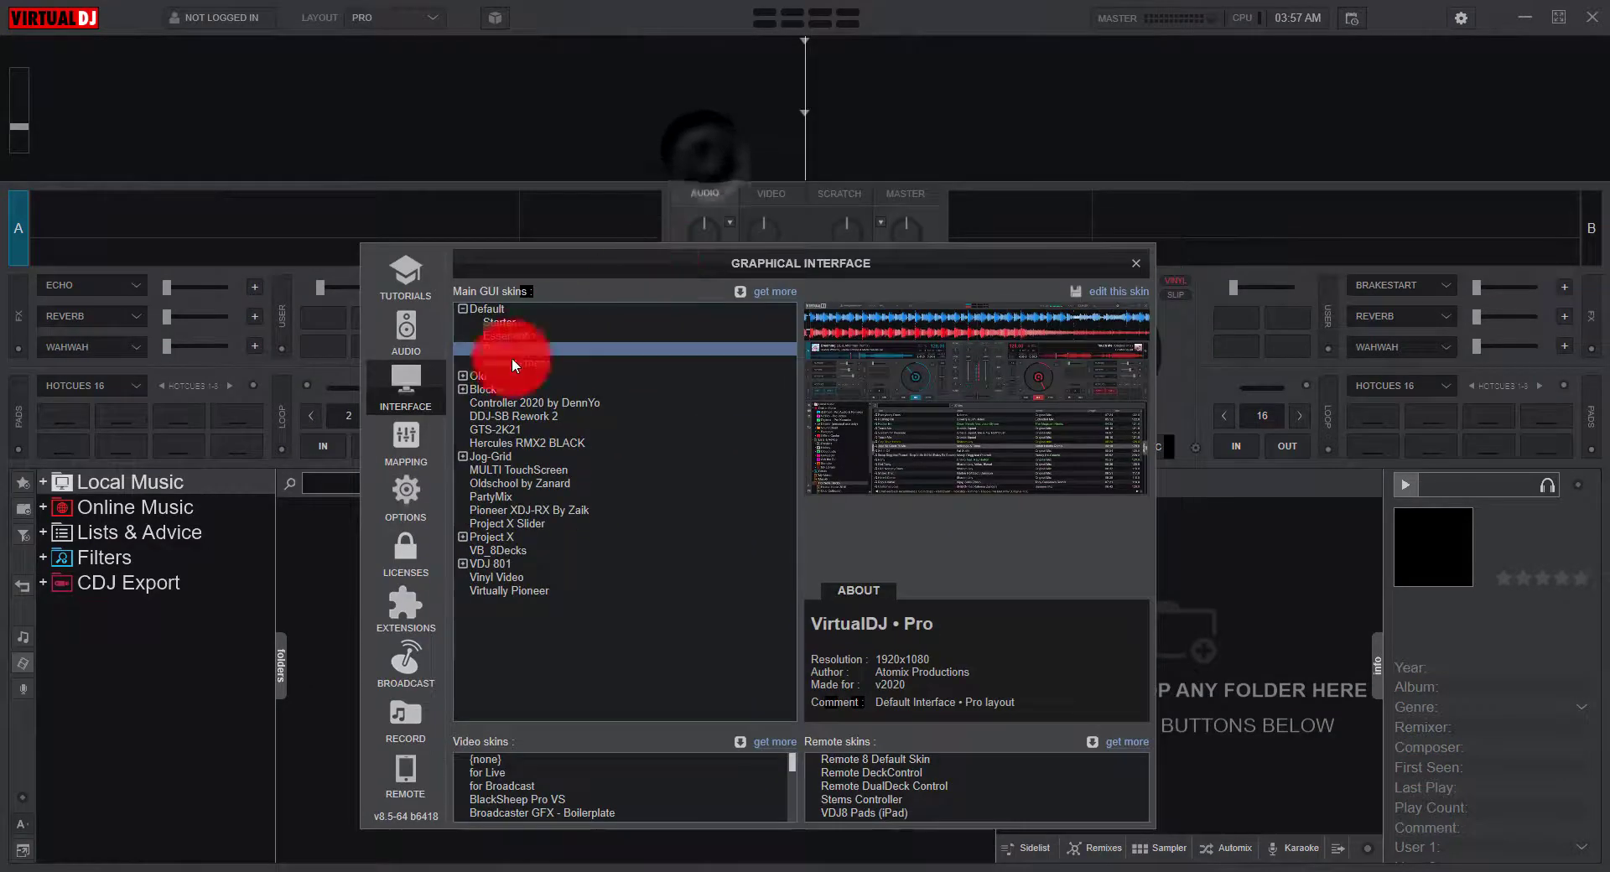
pyautogui.click(511, 361)
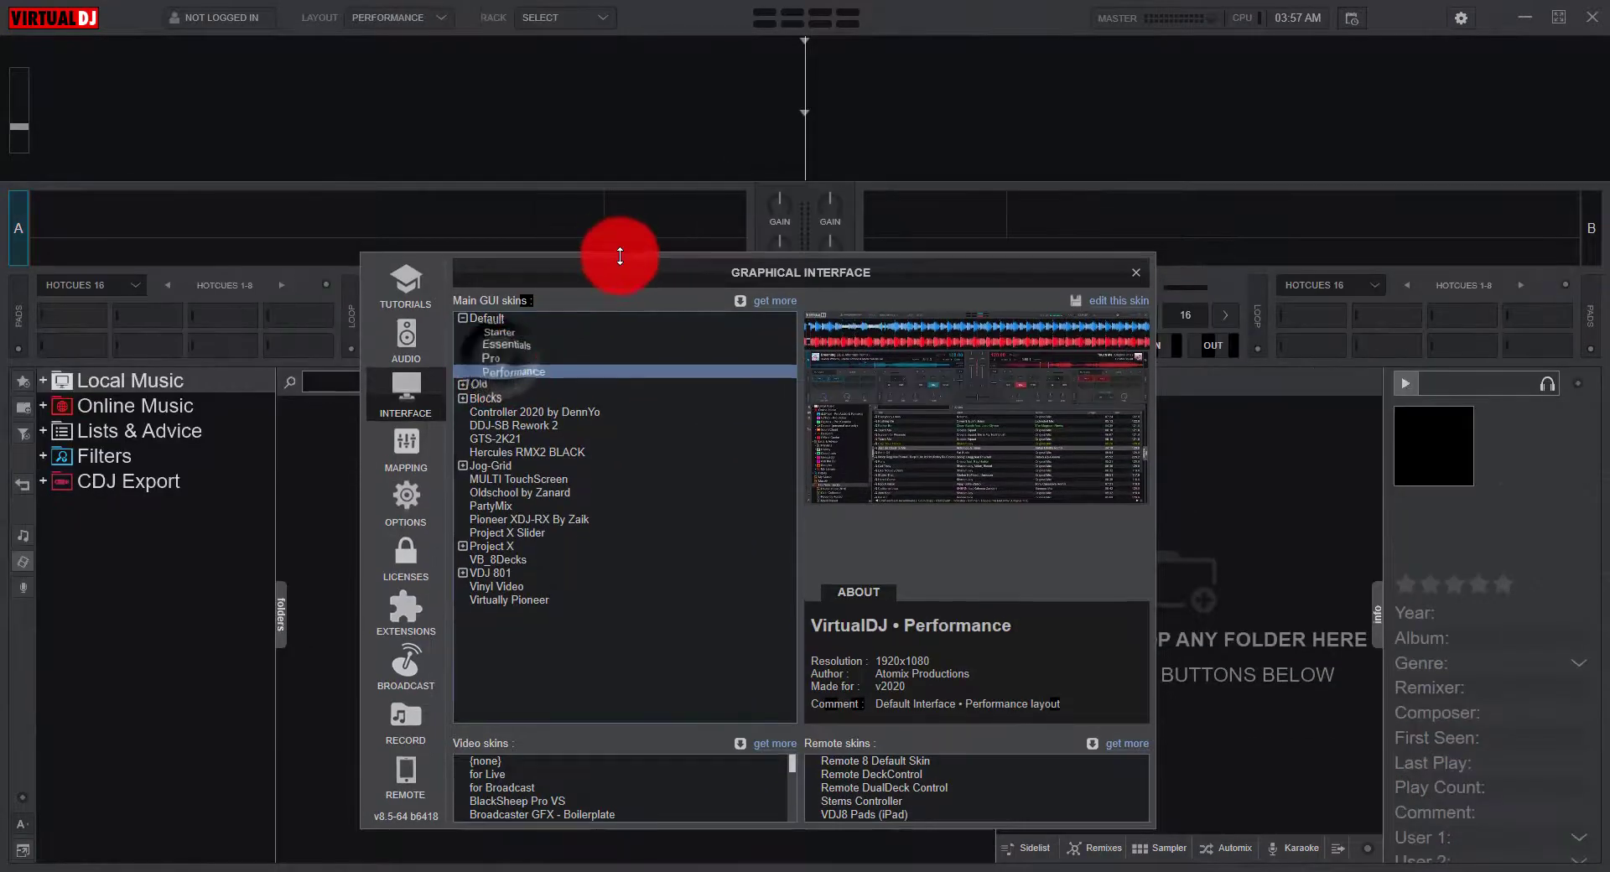
pyautogui.click(600, 414)
pyautogui.moveTo(611, 363); pyautogui.dragTo(872, 180)
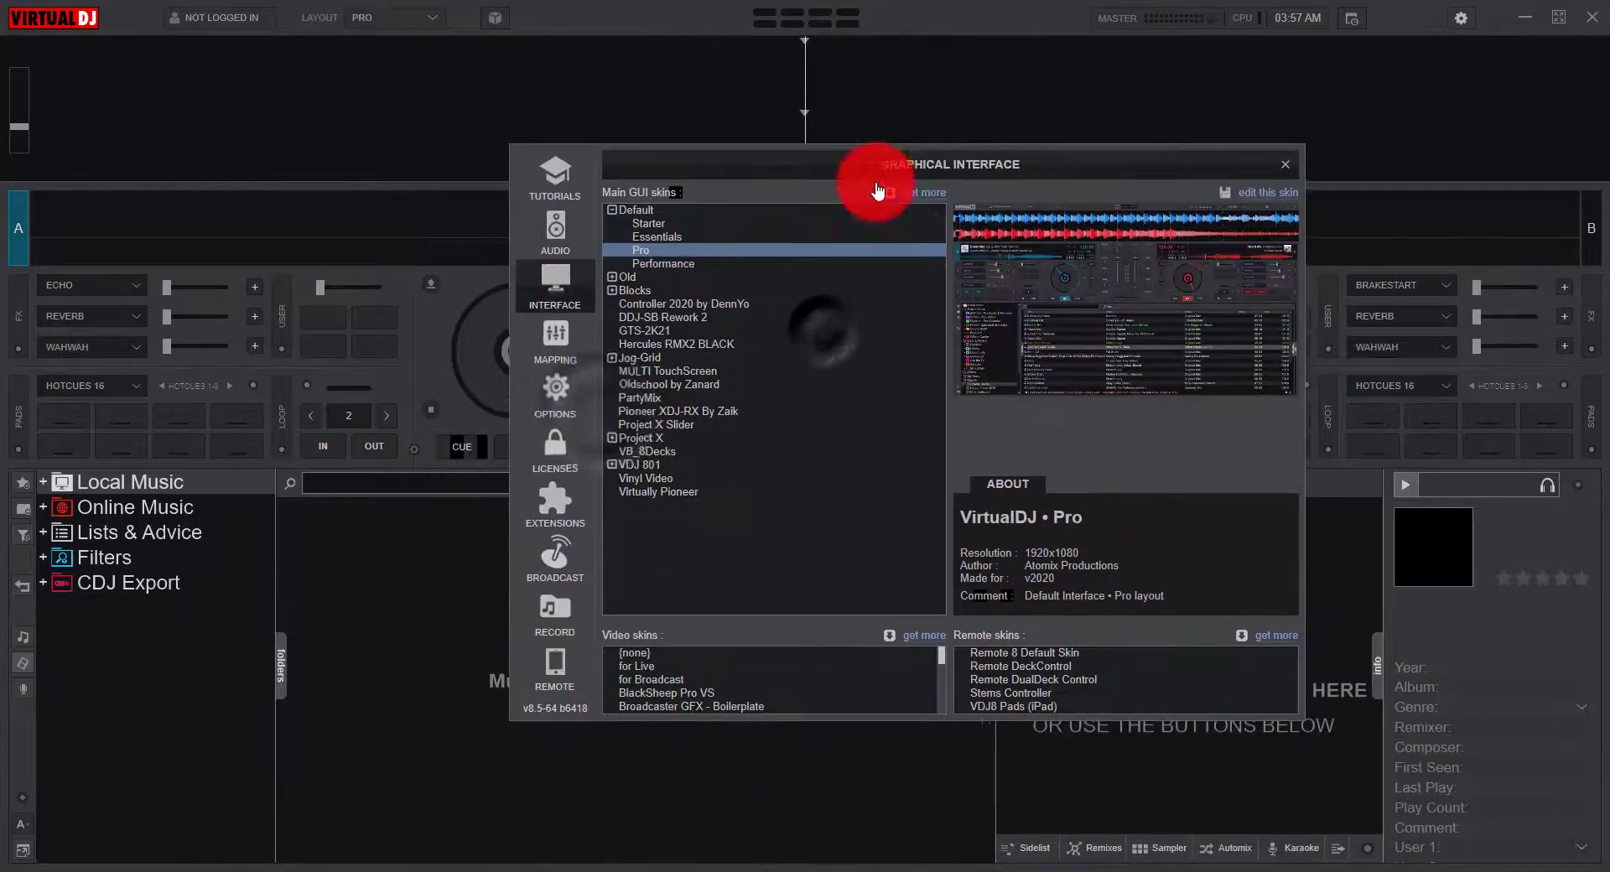
pyautogui.click(1284, 167)
# Examine the key and action assignments of the Keyboard mapping in the settings.
pyautogui.click(1463, 19)
pyautogui.click(451, 344)
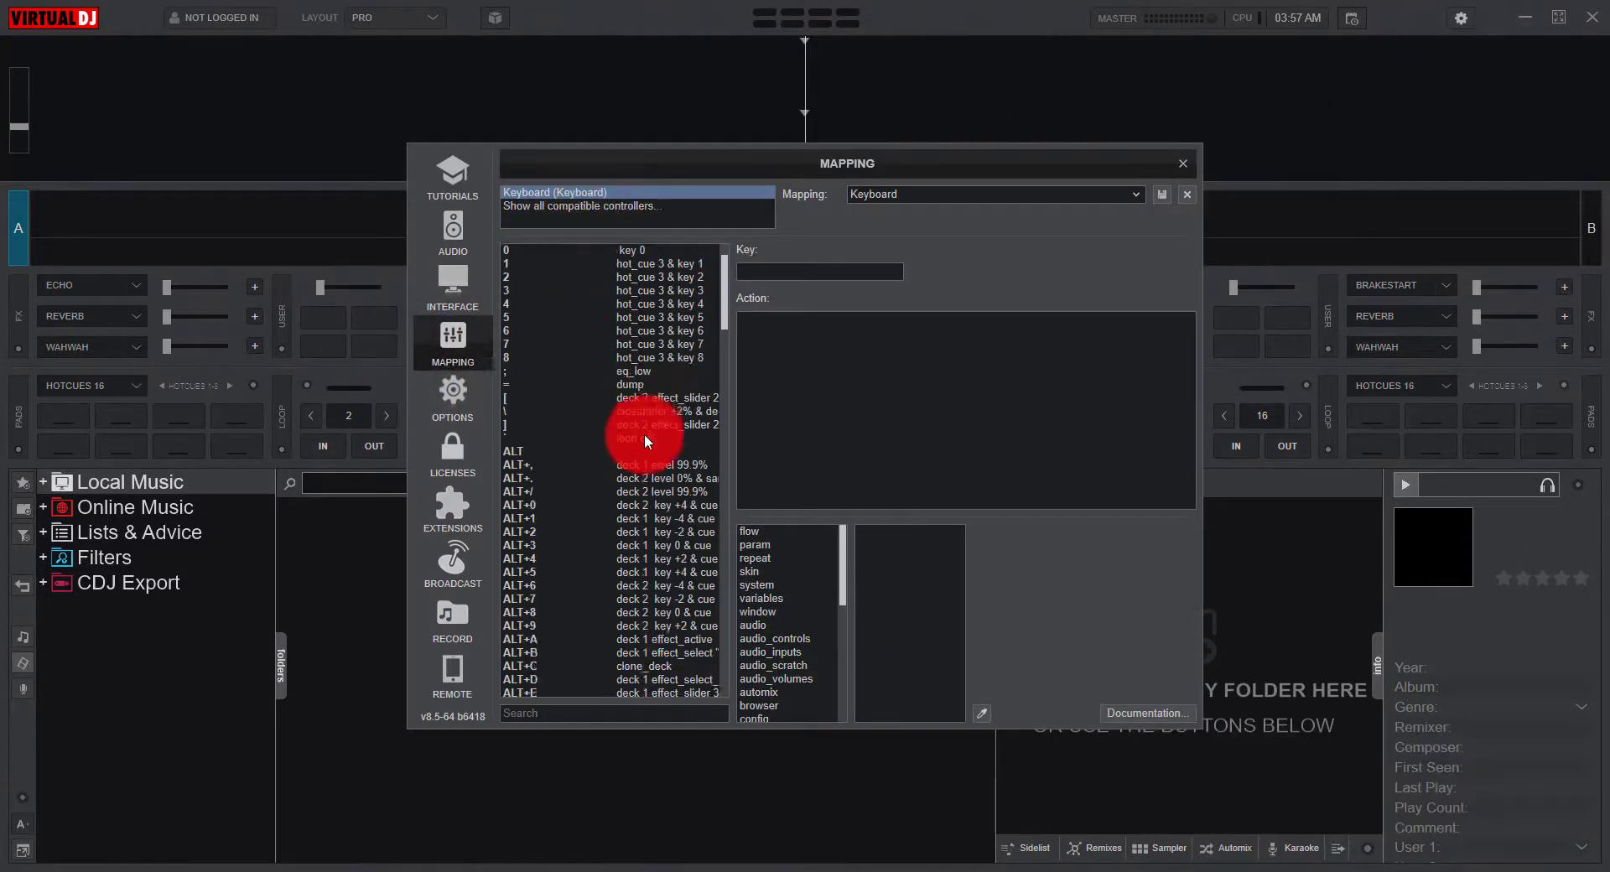
pyautogui.scroll(-10, 662, 503)
pyautogui.scroll(-15, 711, 491)
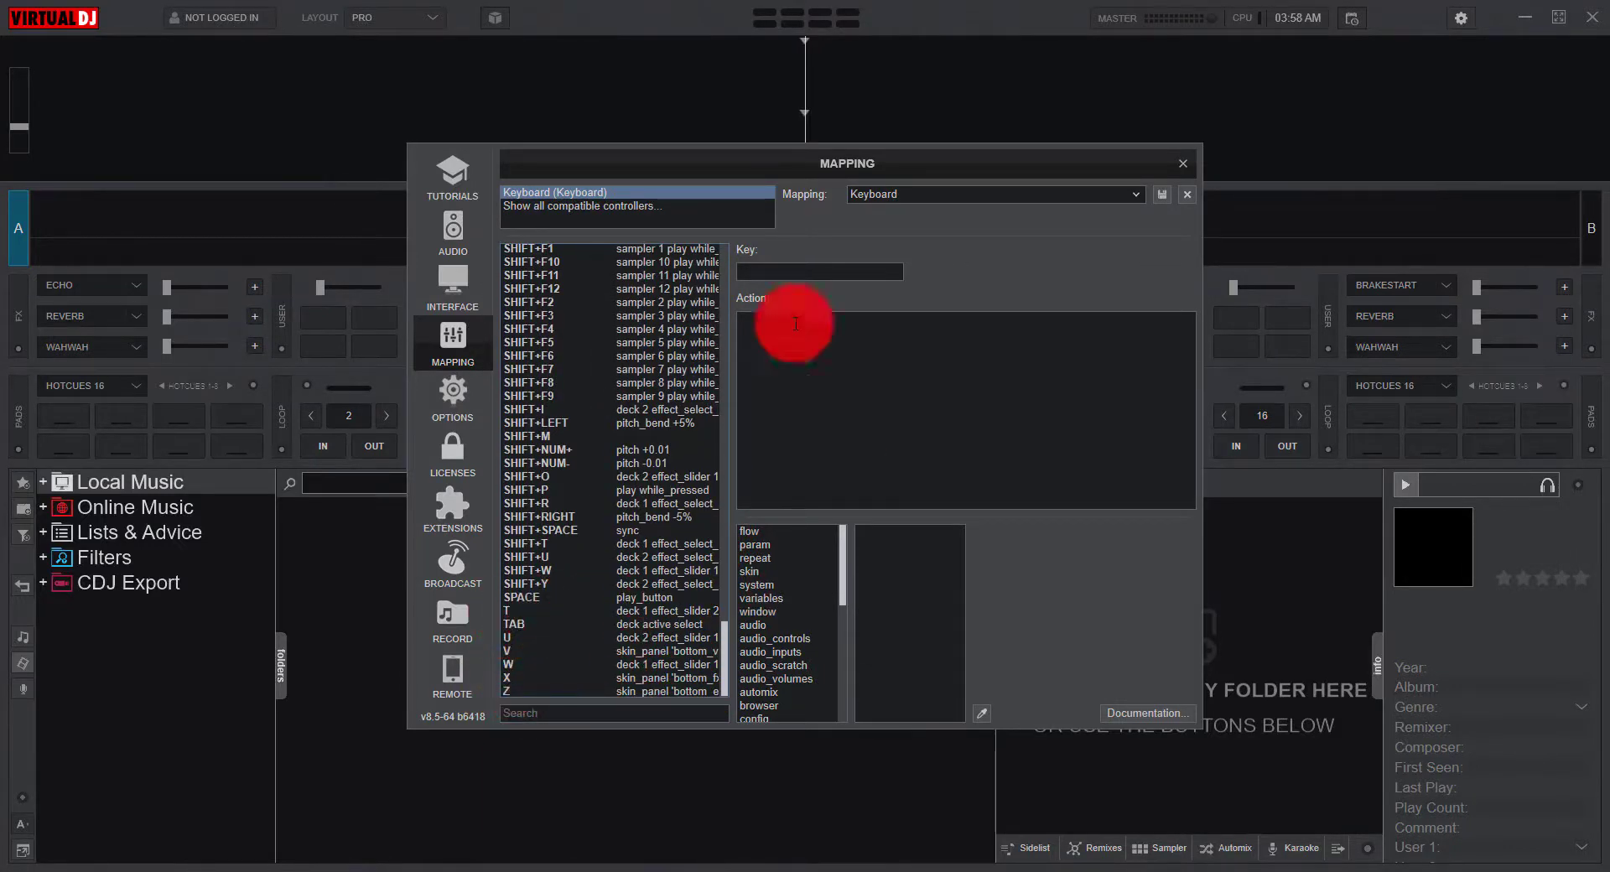
pyautogui.click(1181, 163)
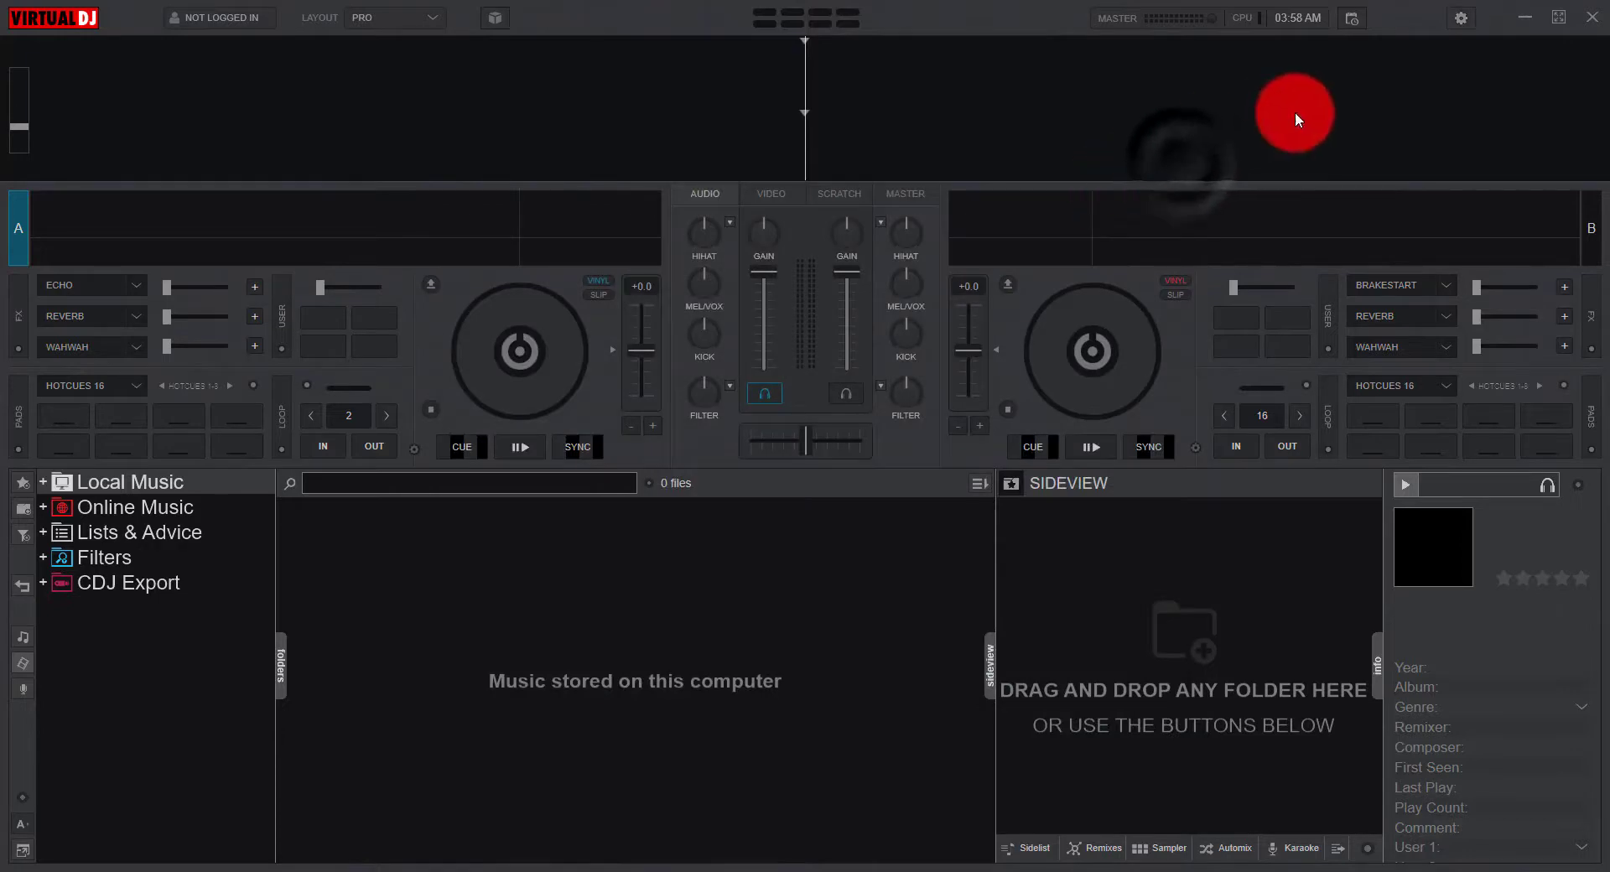
# Close VirtualDJ and refresh the desktop.
pyautogui.click(1598, 13)
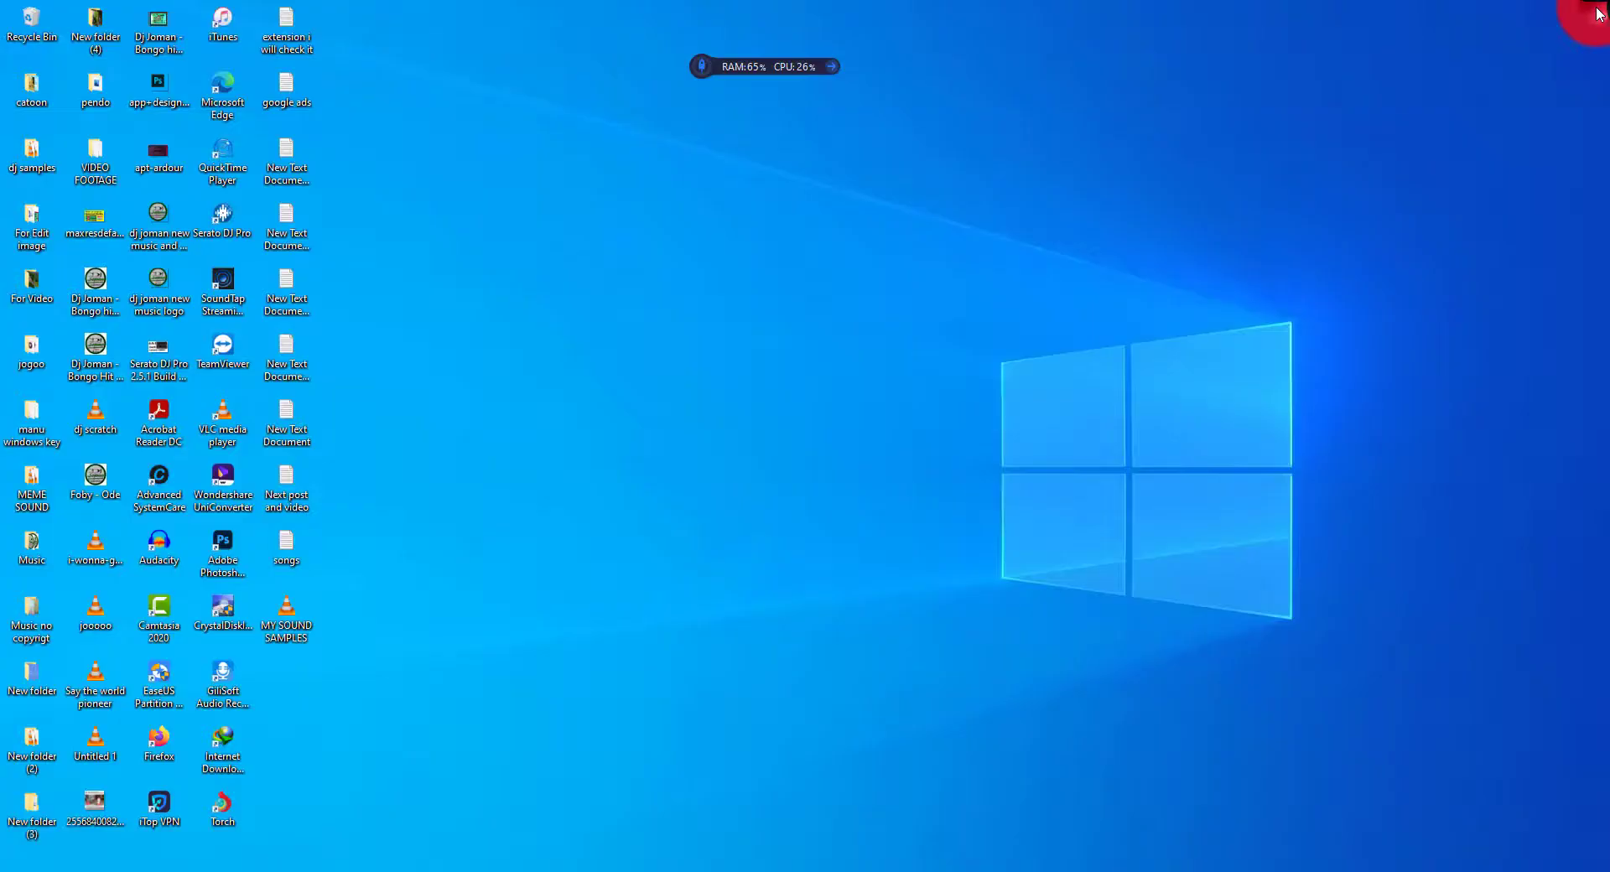
pyautogui.rightClick(866, 205)
pyautogui.click(906, 246)
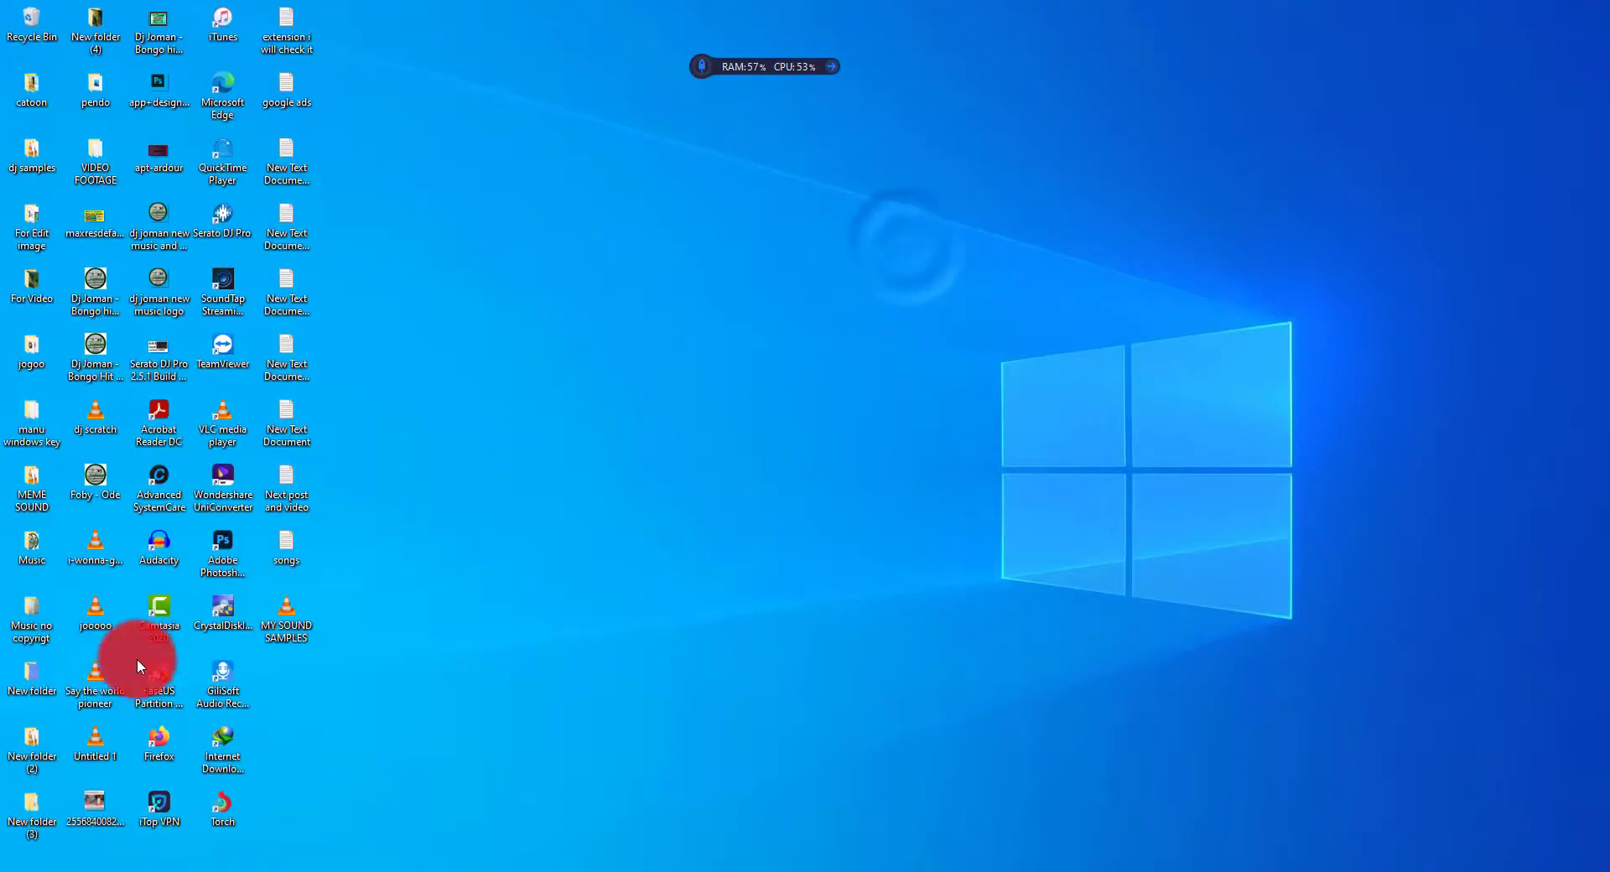
# Open the VirtualDJ folder in Documents with File Explorer and locate the settings file and the Mappers folder.
pyautogui.click(17, 868)
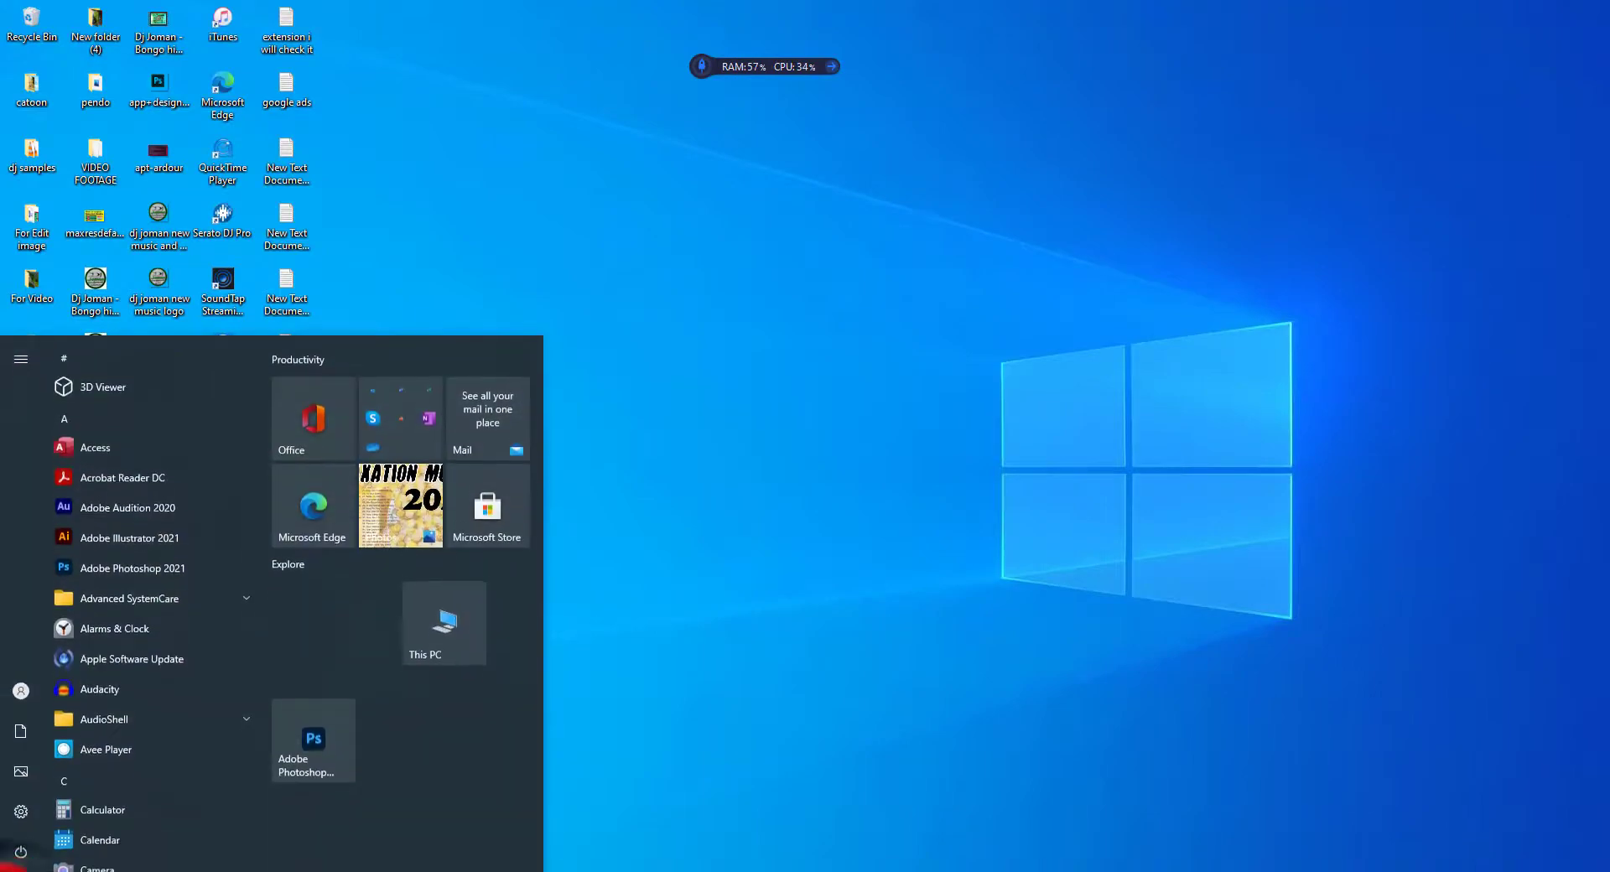
pyautogui.click(409, 661)
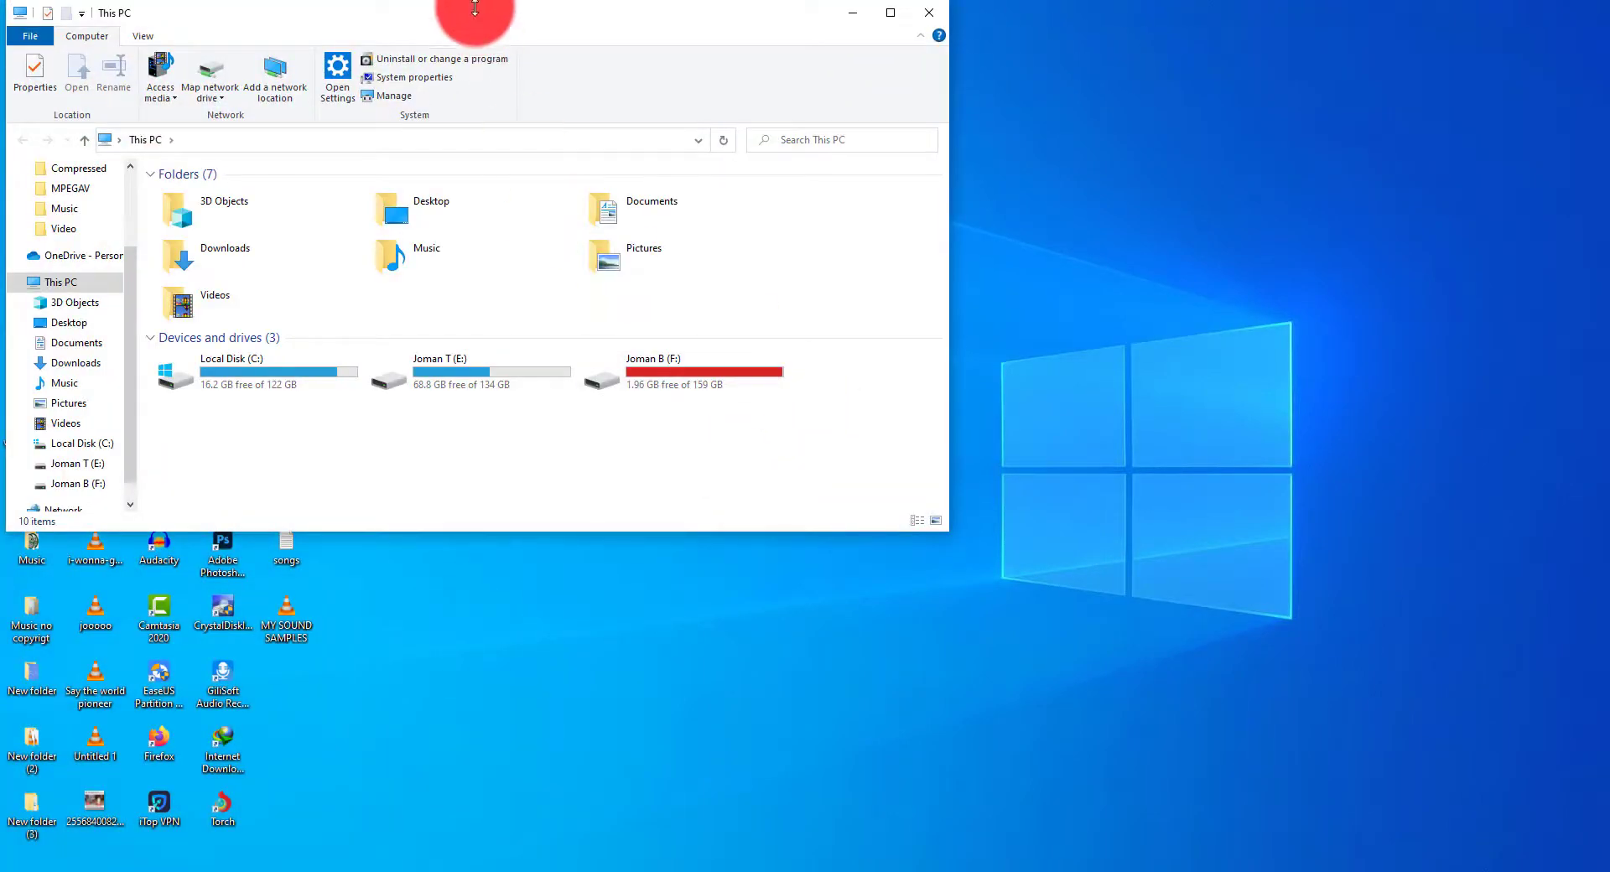
pyautogui.moveTo(505, 18); pyautogui.dragTo(1002, 107)
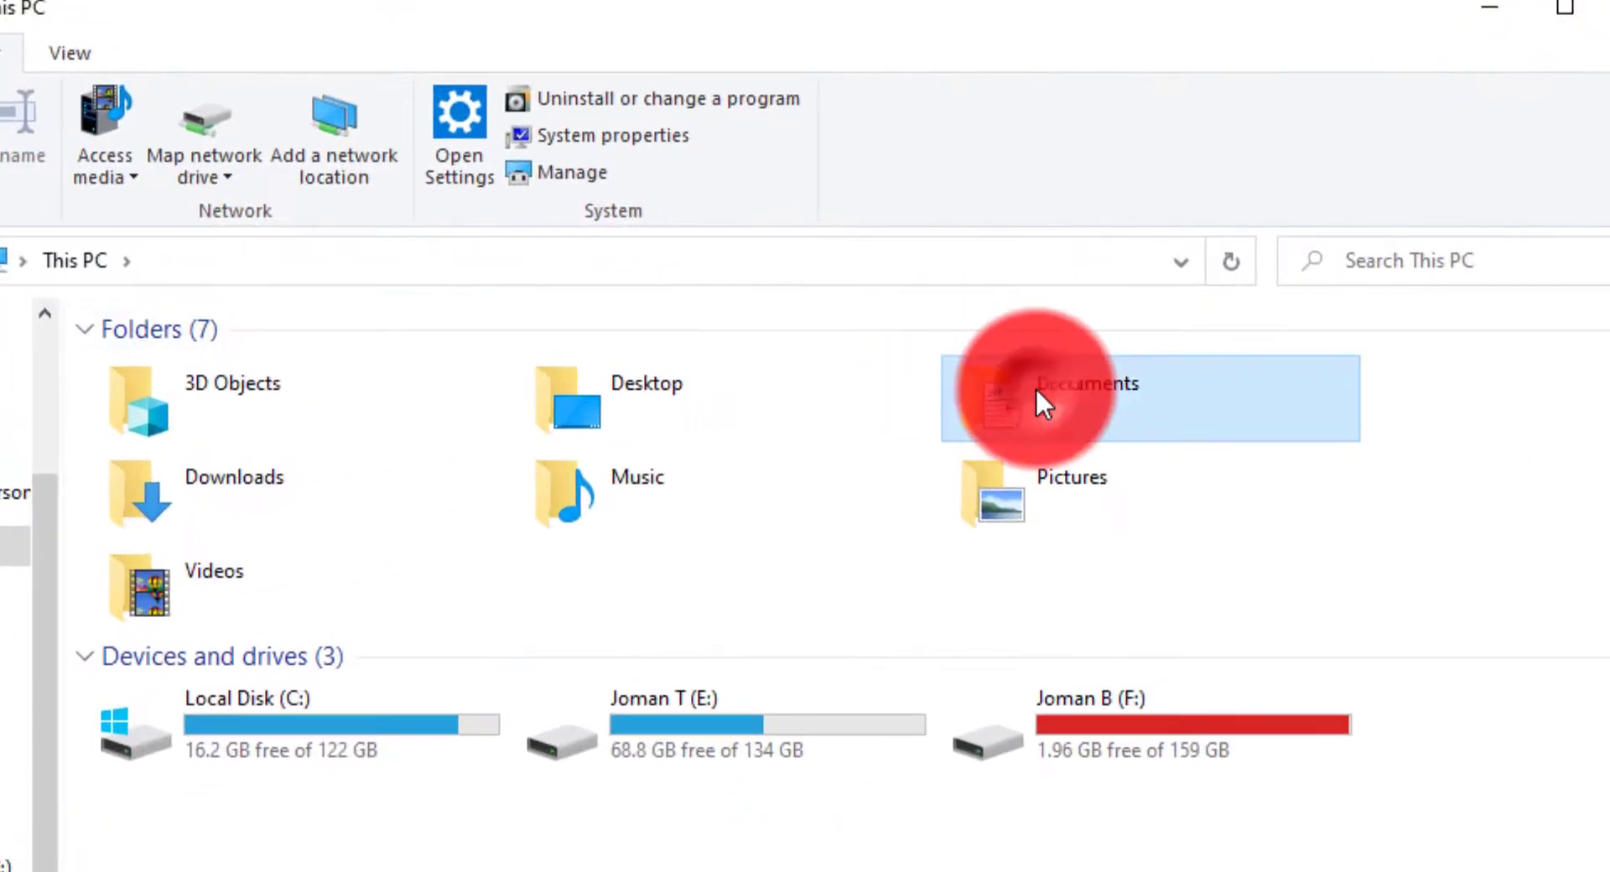
pyautogui.doubleClick(1119, 291)
pyautogui.doubleClick(166, 580)
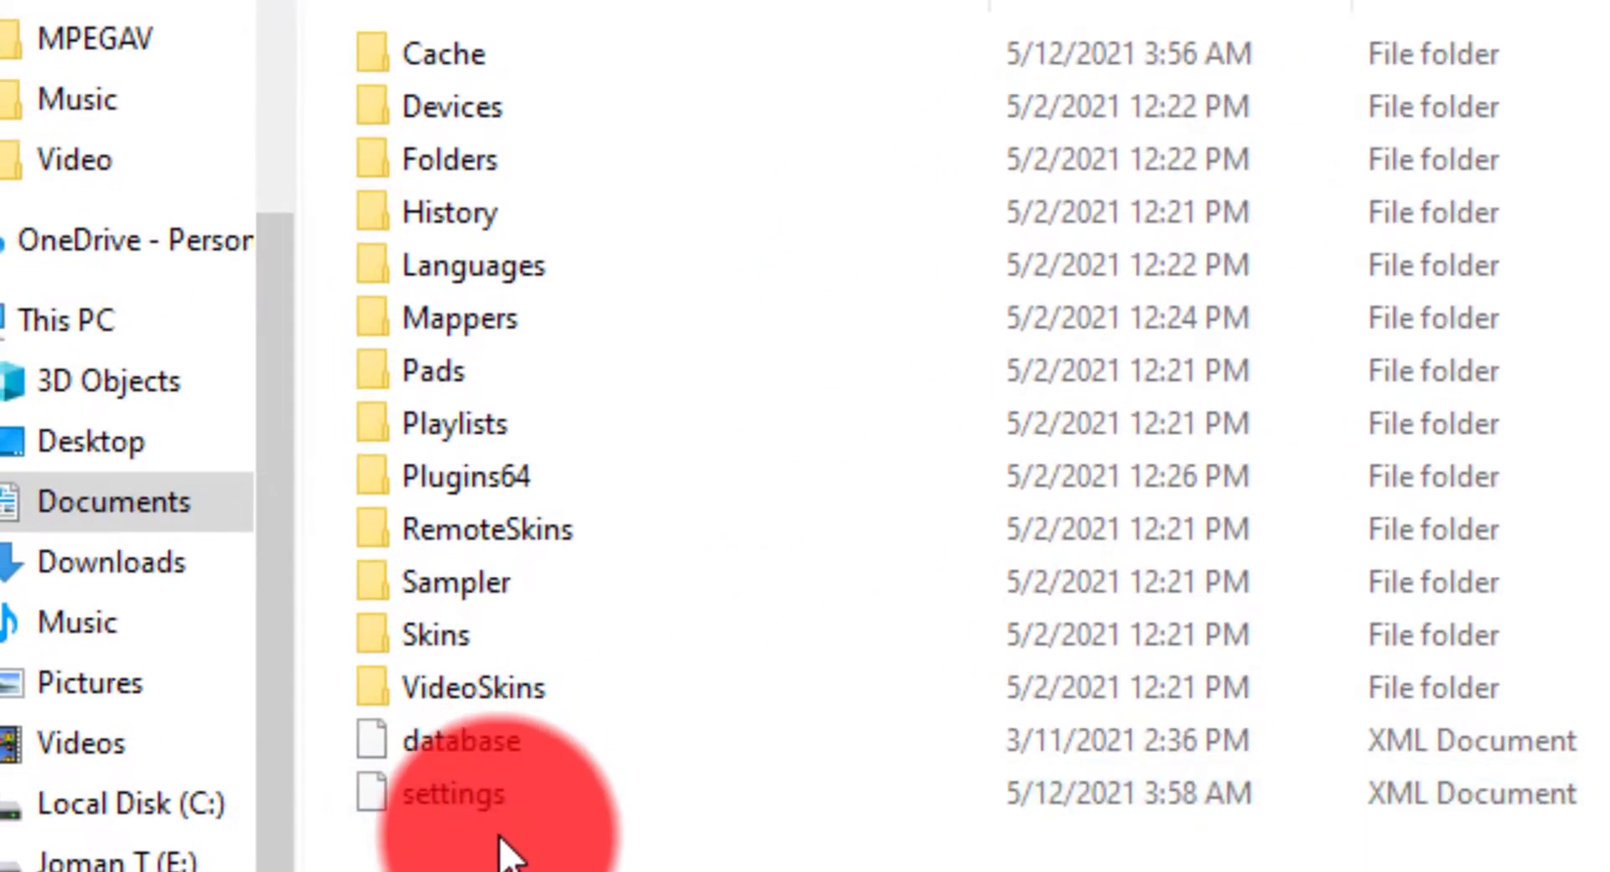
pyautogui.click(178, 827)
pyautogui.click(475, 792)
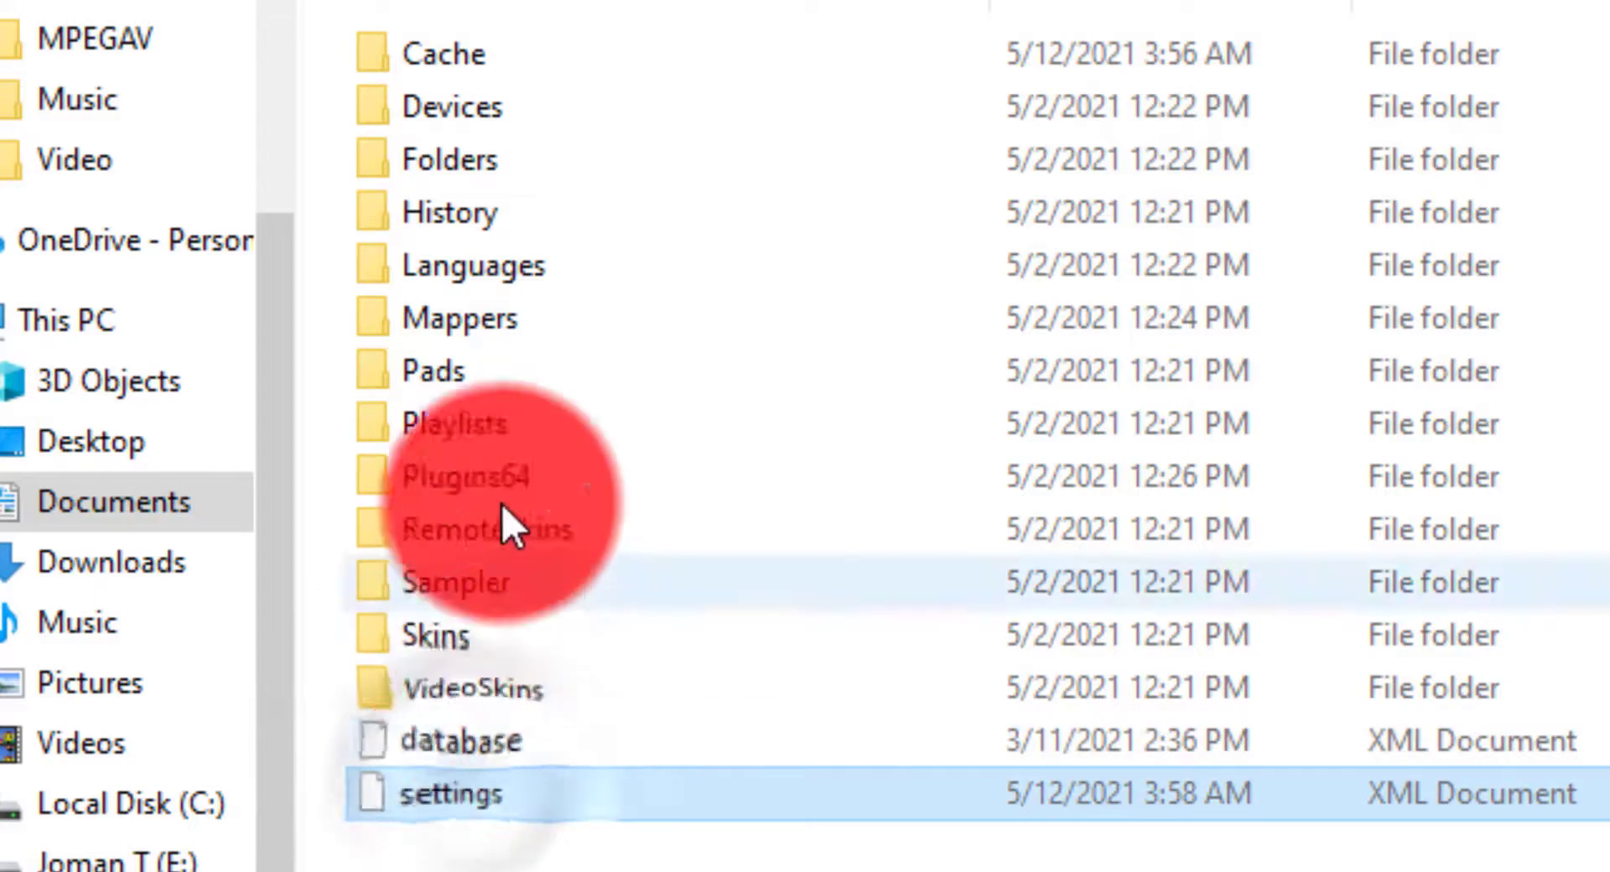
pyautogui.click(497, 329)
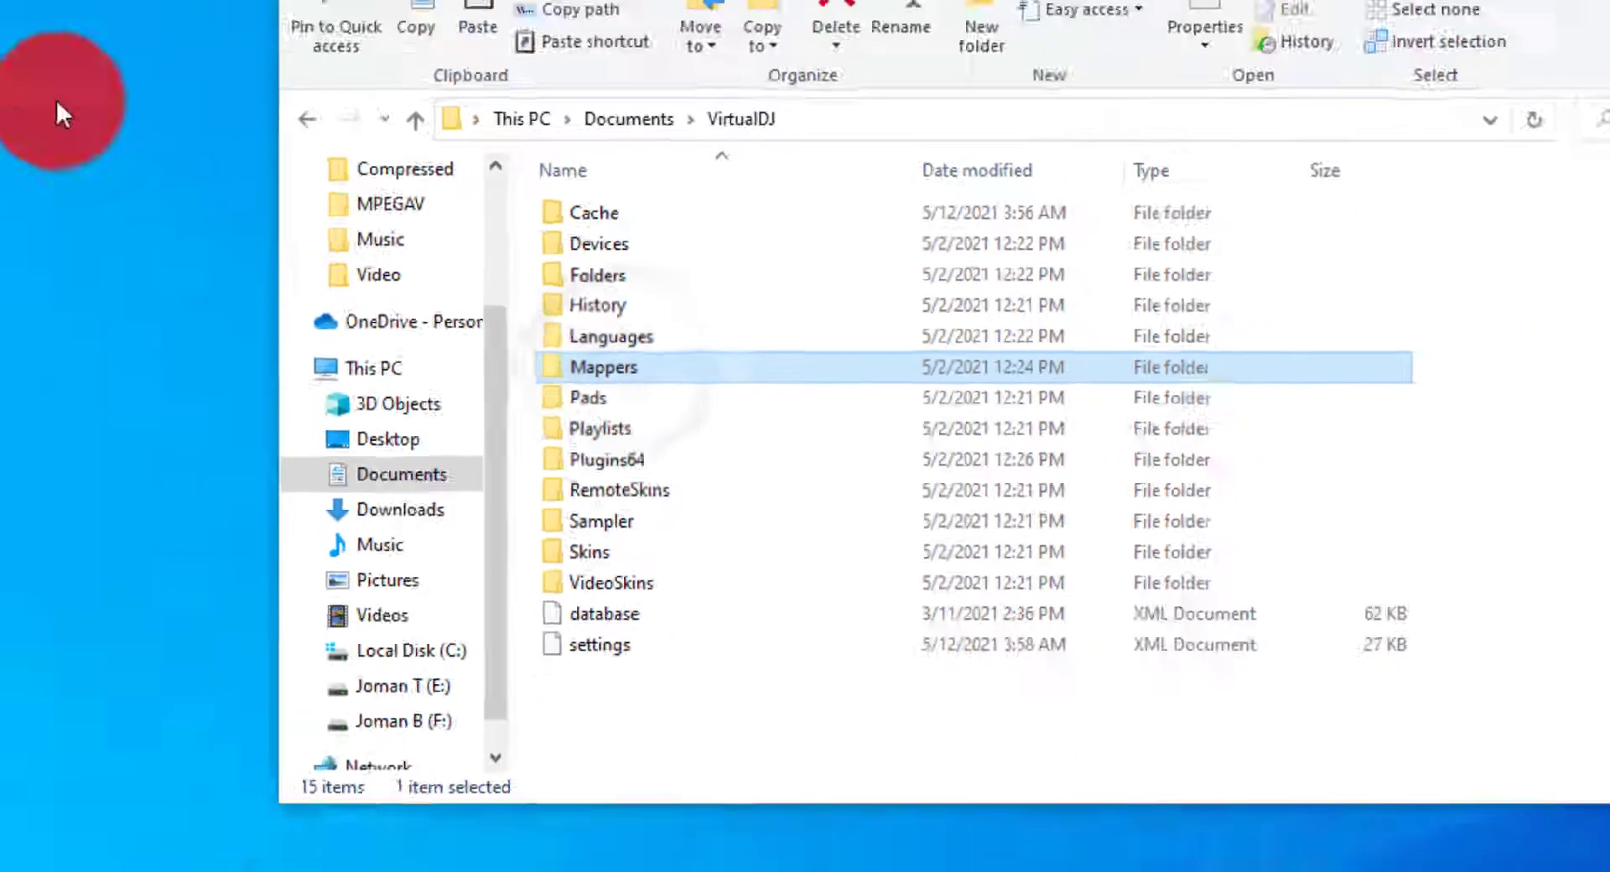
# Create a new folder named database on the desktop.
pyautogui.rightClick(399, 265)
pyautogui.moveTo(544, 426)
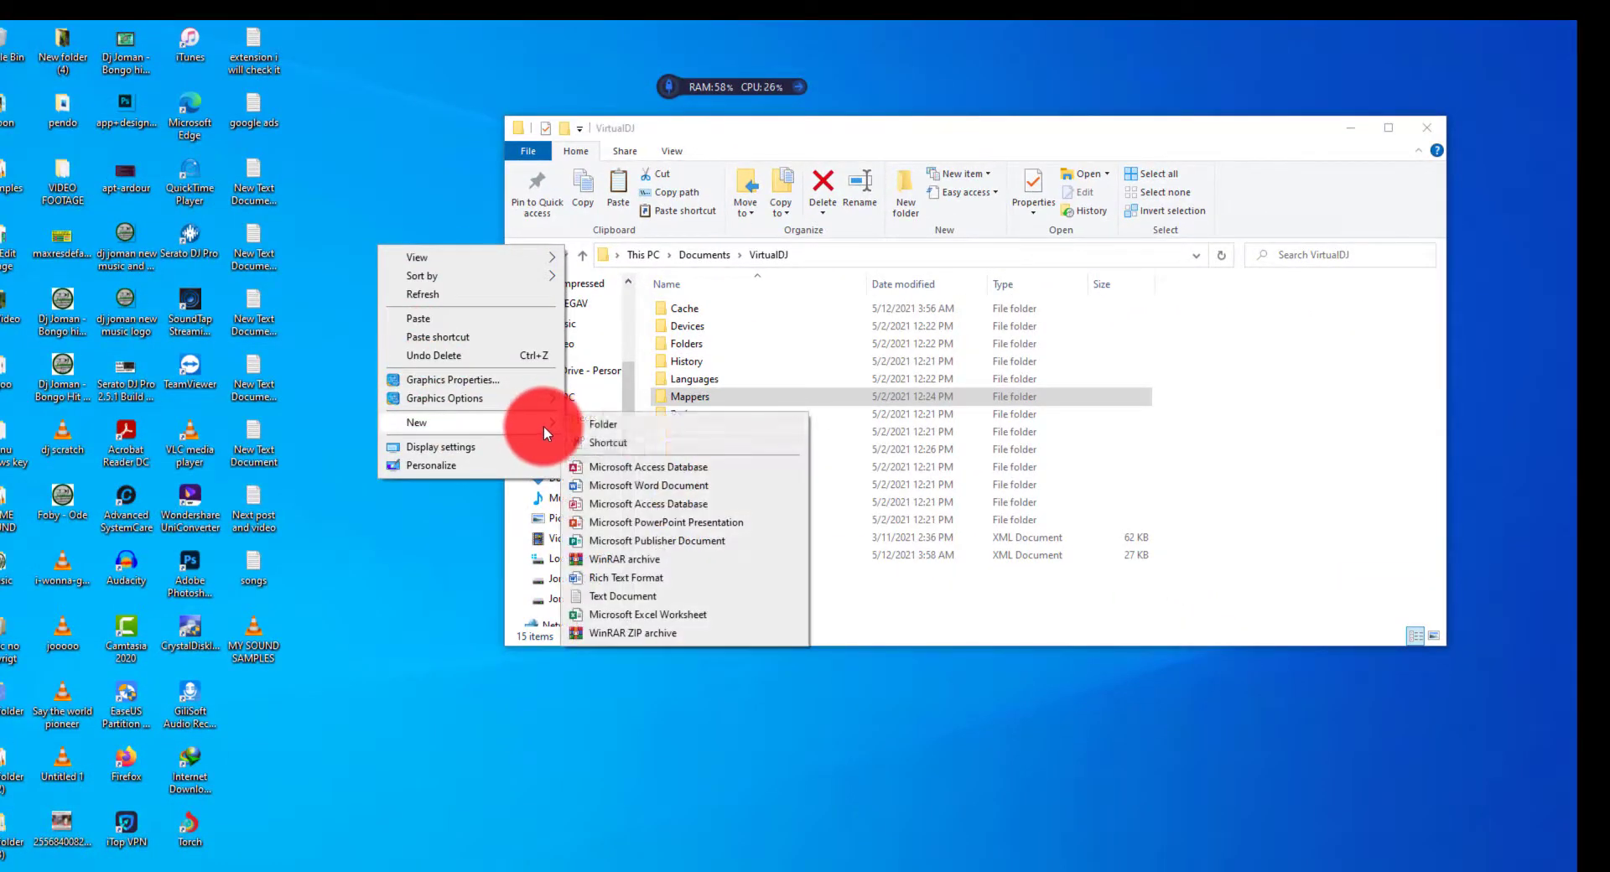
pyautogui.click(642, 425)
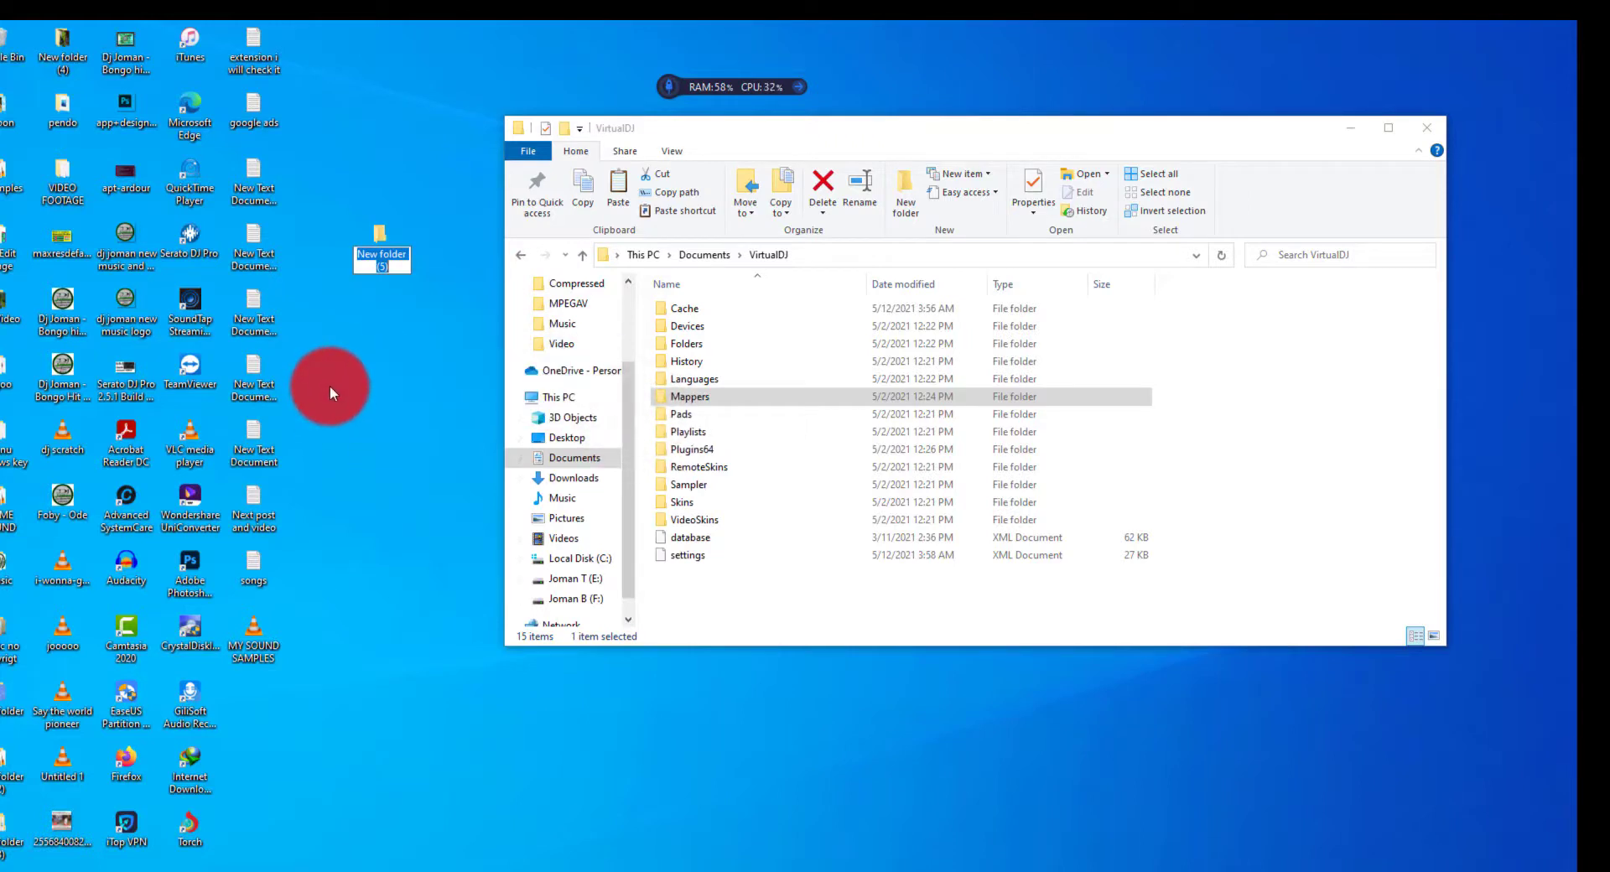
pyautogui.write('data')
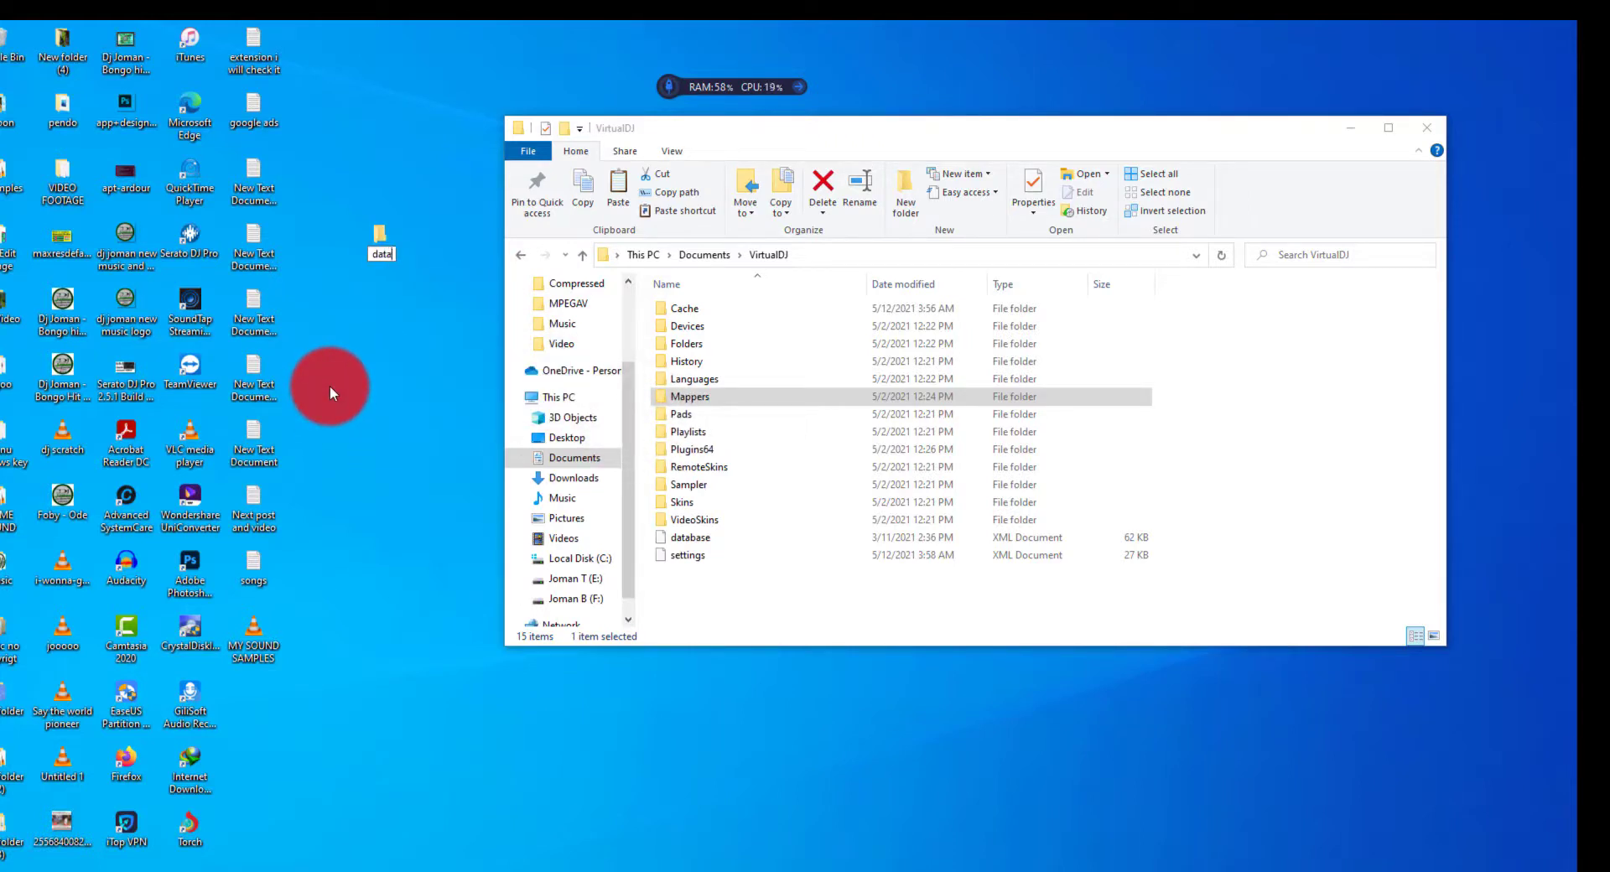
pyautogui.write('base')
pyautogui.click(348, 397)
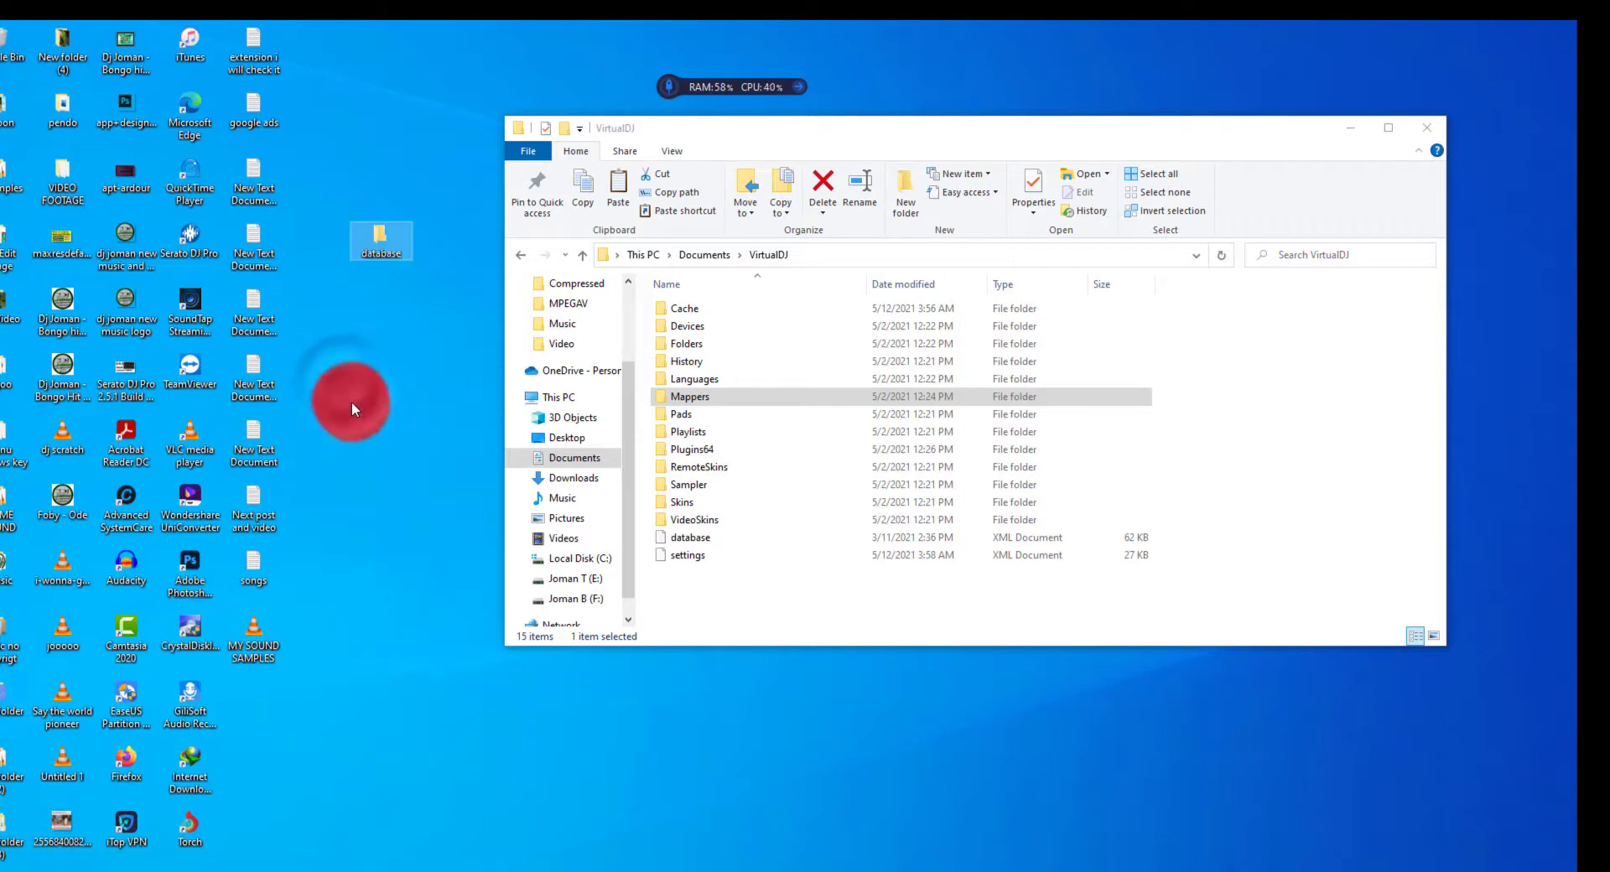
# Move the database and settings files and the Mappers folder from the VirtualDJ folder into the desktop folder database.
pyautogui.click(676, 550)
pyautogui.keyDown('ctrl'); pyautogui.click(678, 539); pyautogui.keyUp('ctrl')
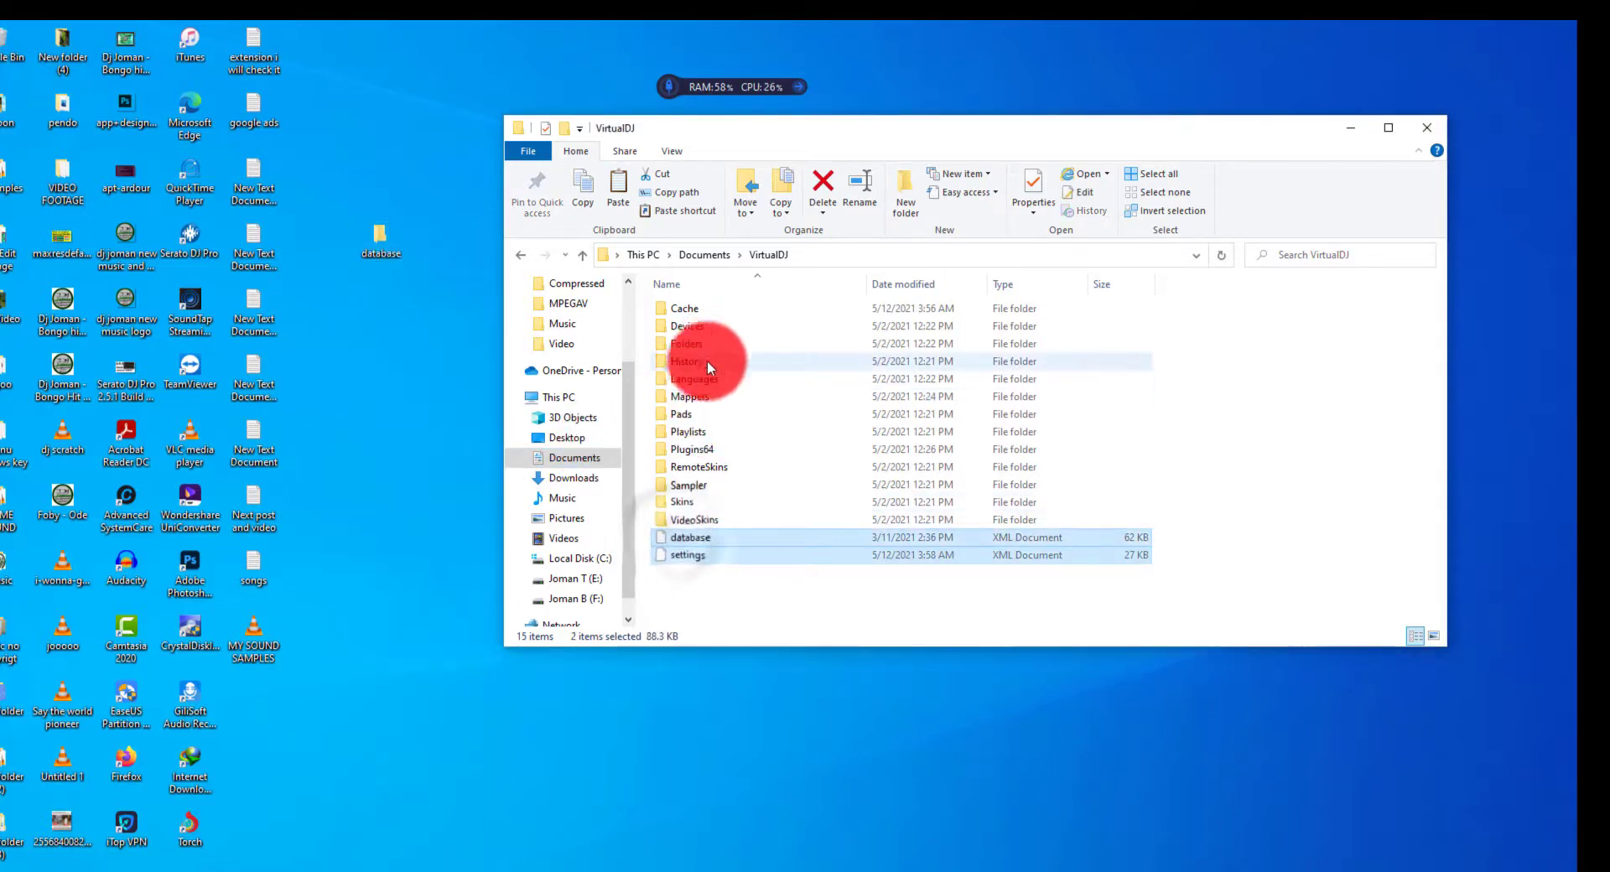
pyautogui.moveTo(692, 394); pyautogui.dragTo(383, 237)
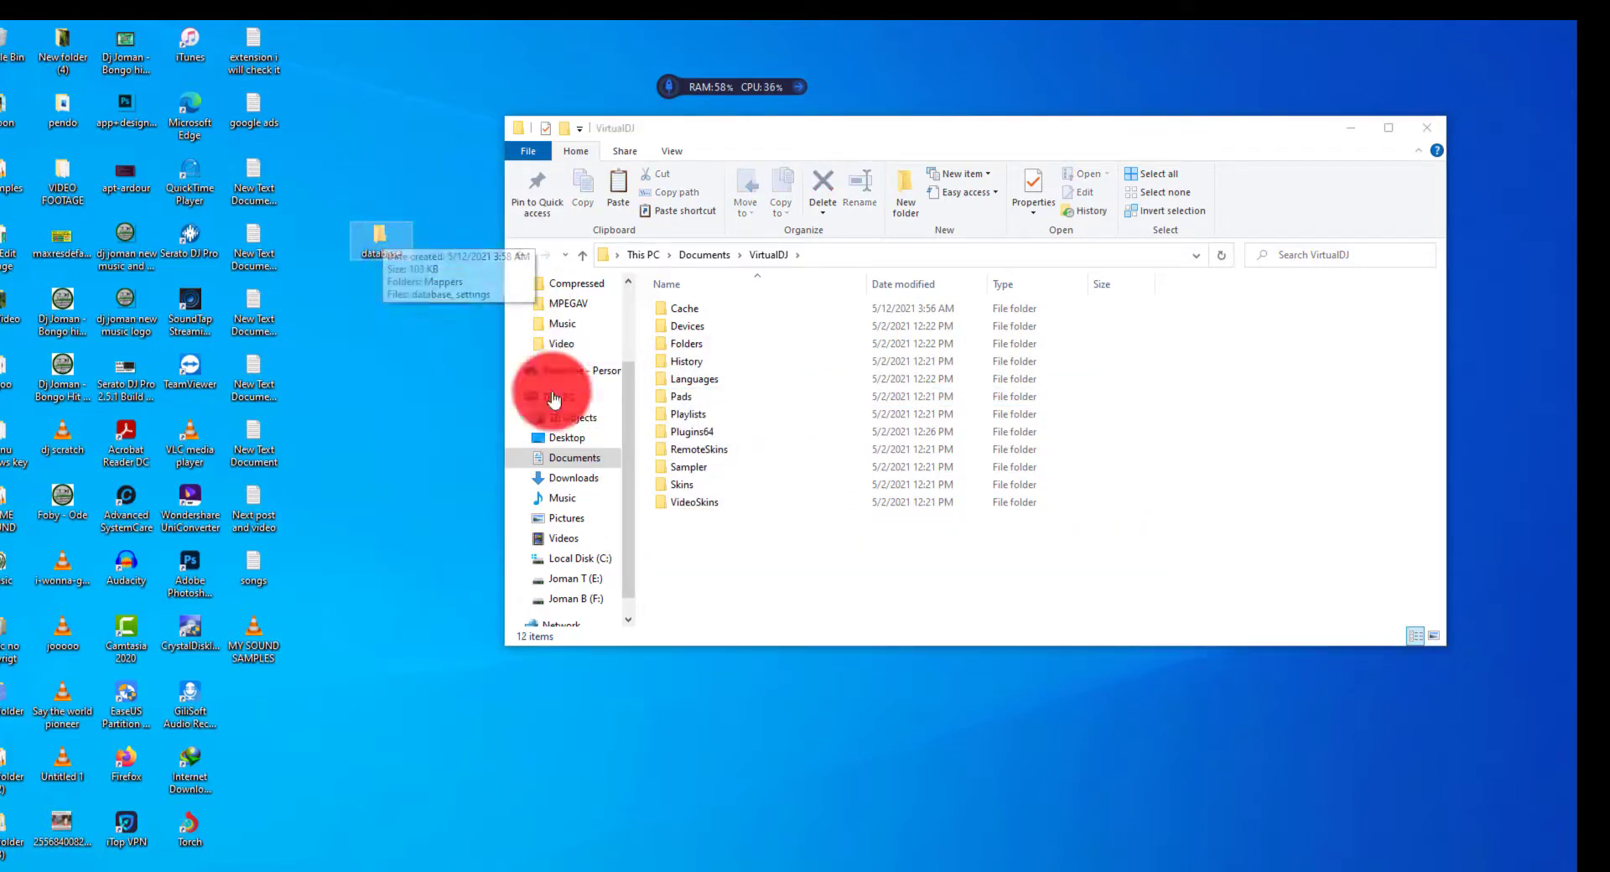
# Undo the move of the database and settings files and the Mappers folder out of the VirtualDJ folder.
pyautogui.click(738, 609)
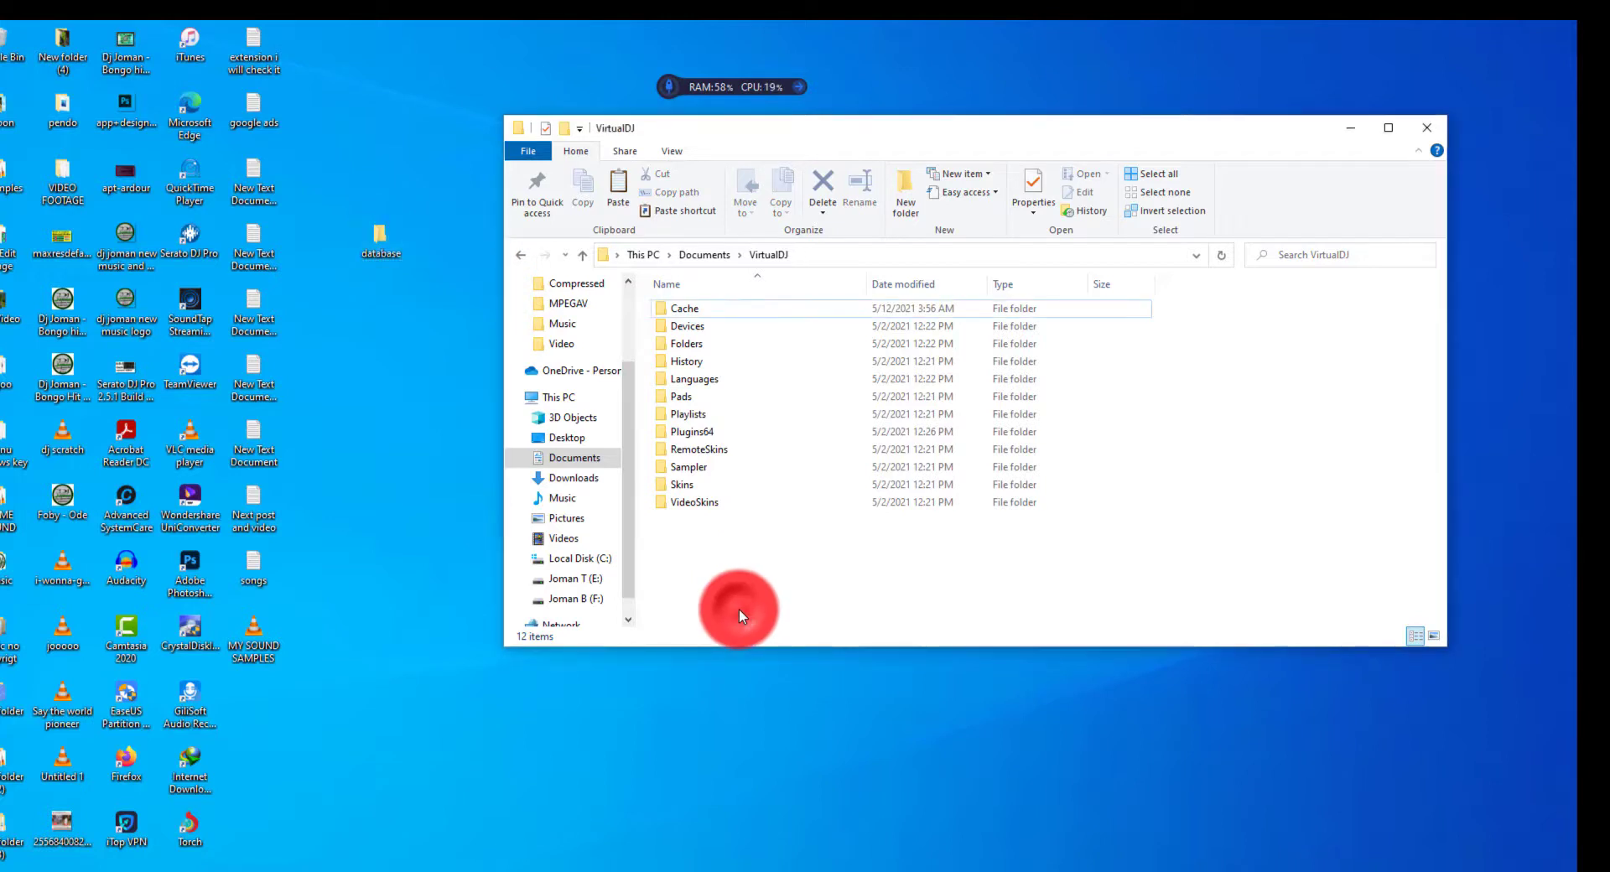
pyautogui.hotkey('ctrl', 'z')
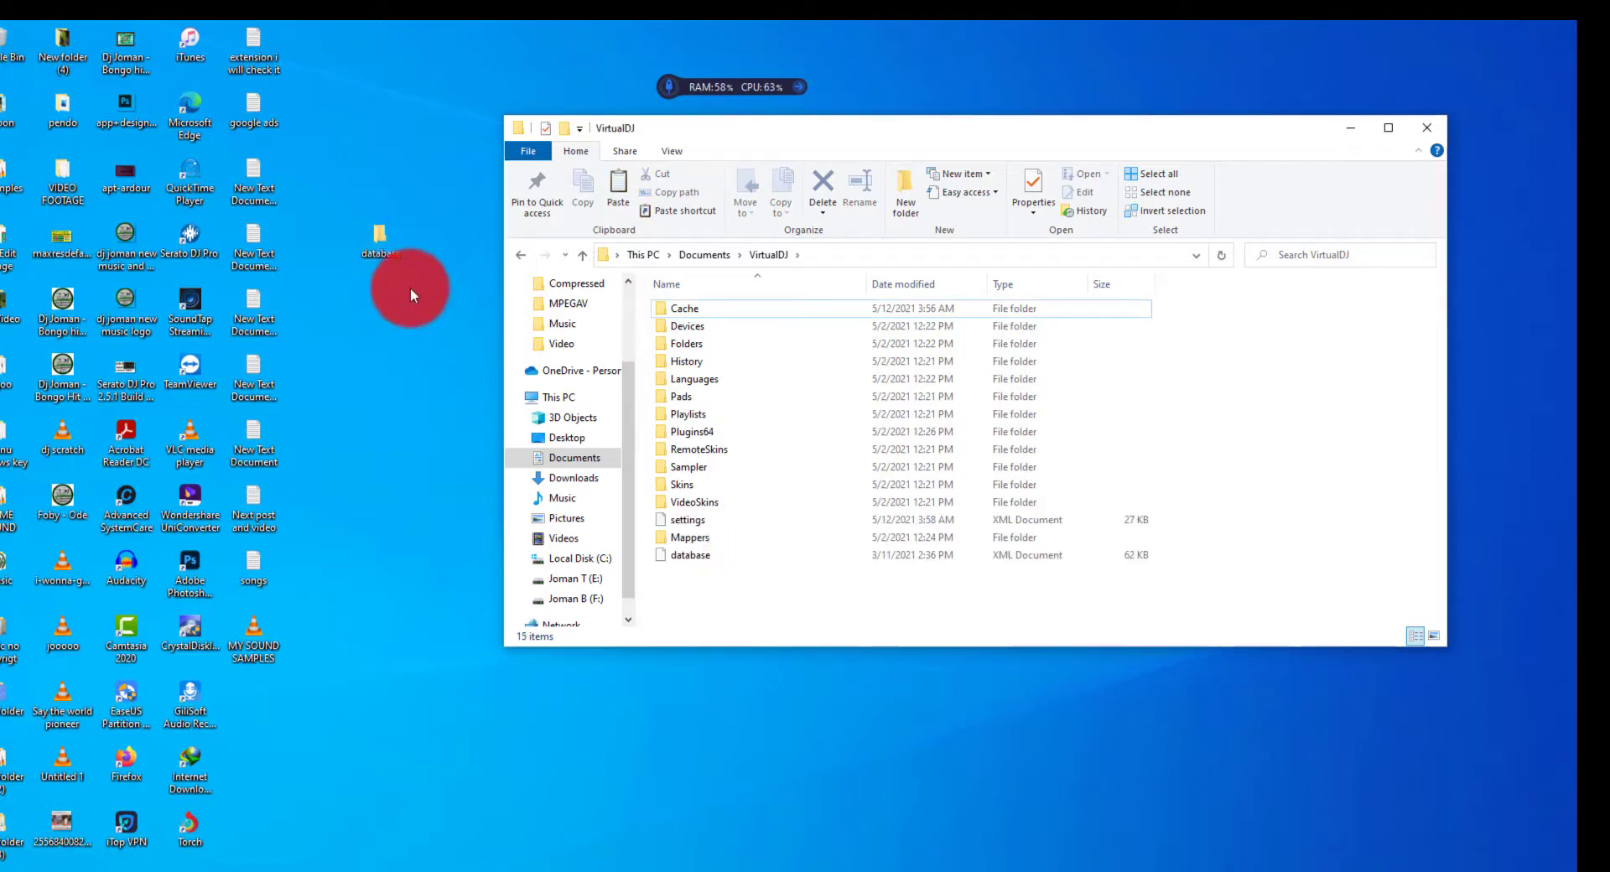
# Open the desktop folder database, place its window beside the VirtualDJ folder window, and refresh the VirtualDJ folder.
pyautogui.doubleClick(375, 239)
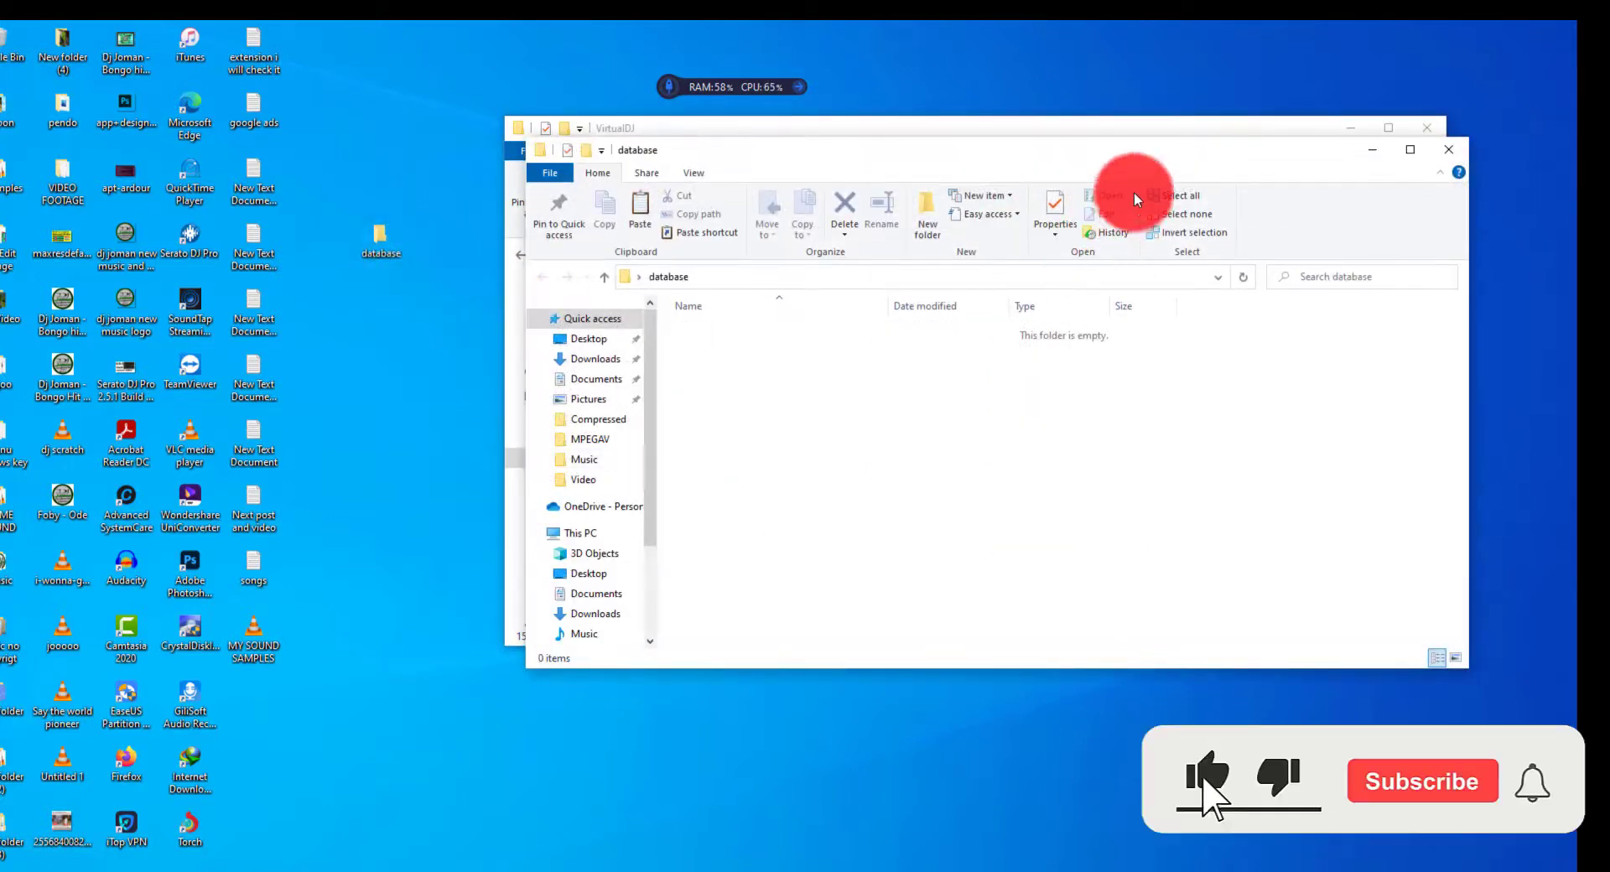
pyautogui.moveTo(872, 157); pyautogui.dragTo(229, 157)
pyautogui.moveTo(964, 132); pyautogui.dragTo(1134, 126)
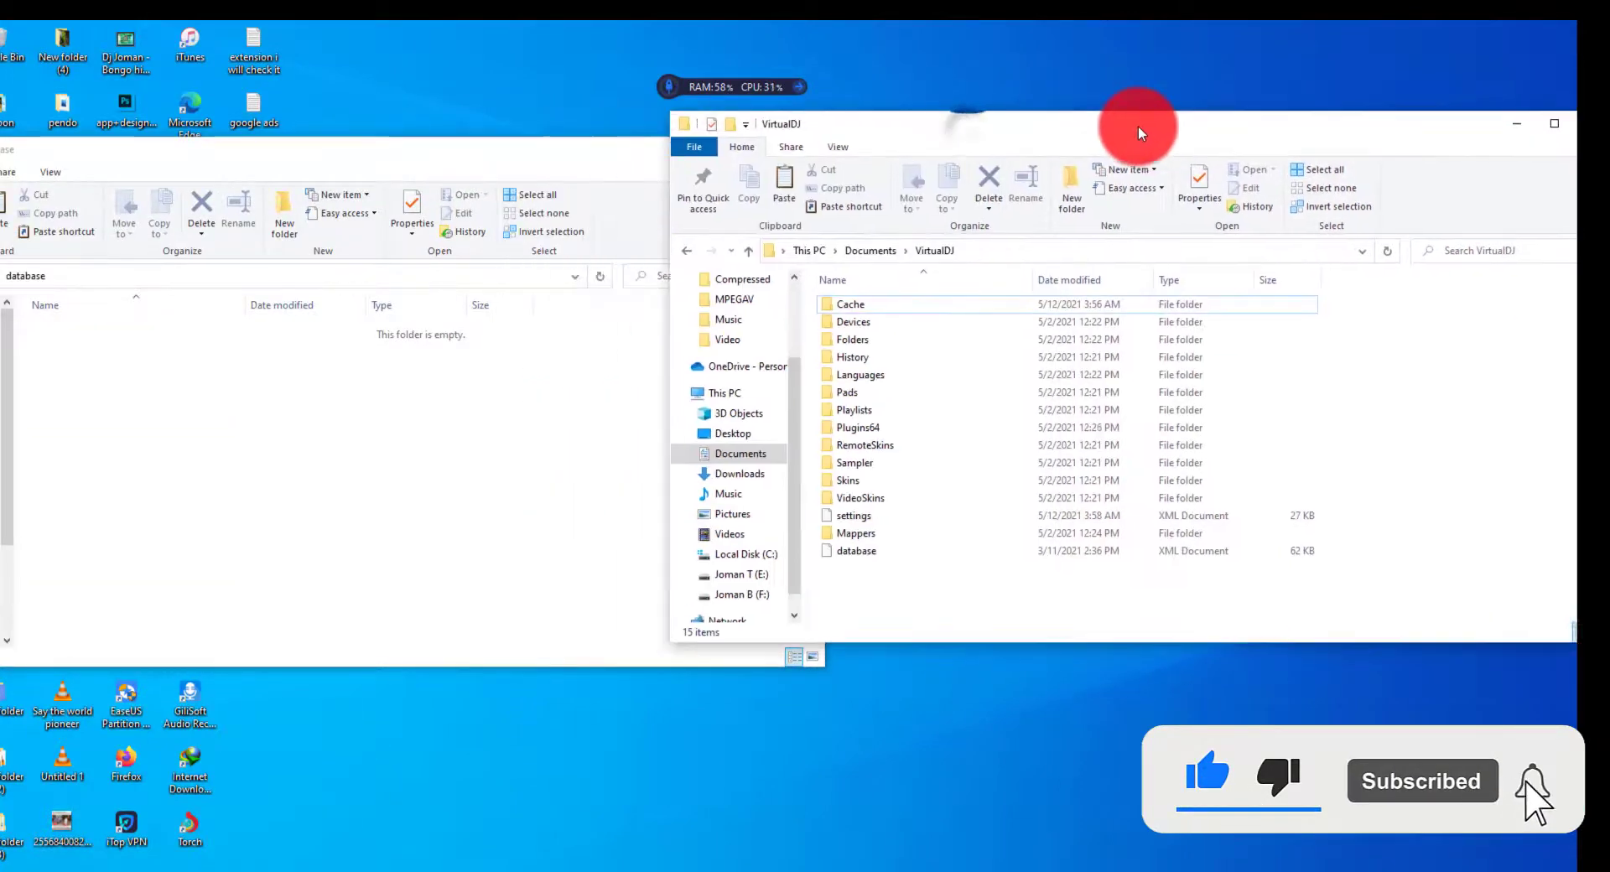
pyautogui.rightClick(962, 597)
pyautogui.click(981, 666)
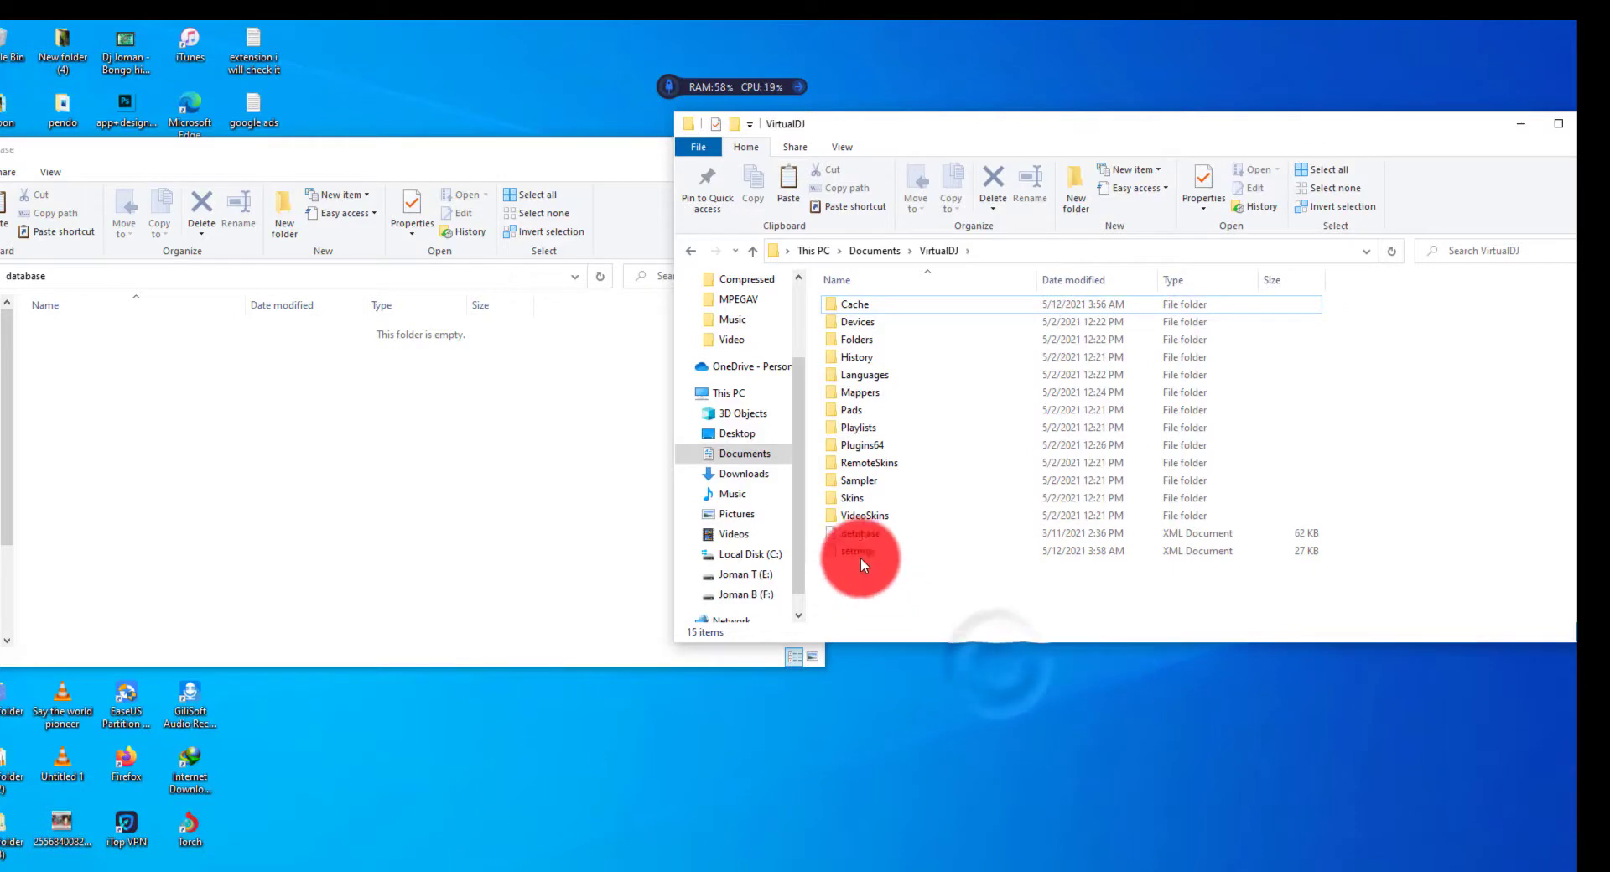
# Copy the database and settings files and the Mappers folder from the VirtualDJ folder into the desktop folder database.
pyautogui.click(864, 534)
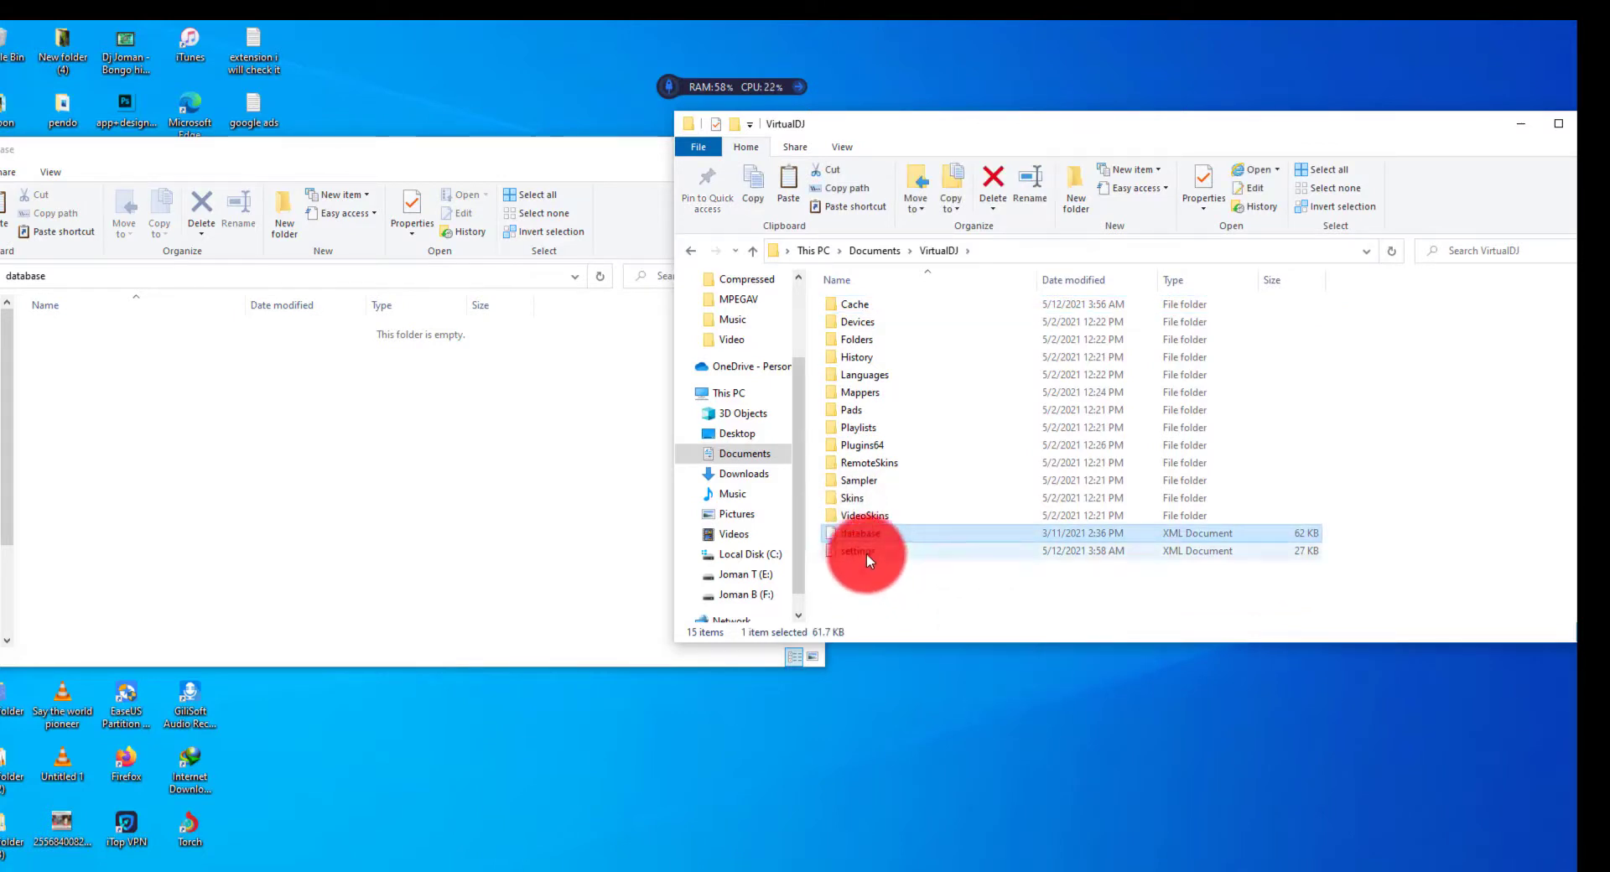
pyautogui.keyDown('ctrl'); pyautogui.click(863, 550); pyautogui.keyUp('ctrl')
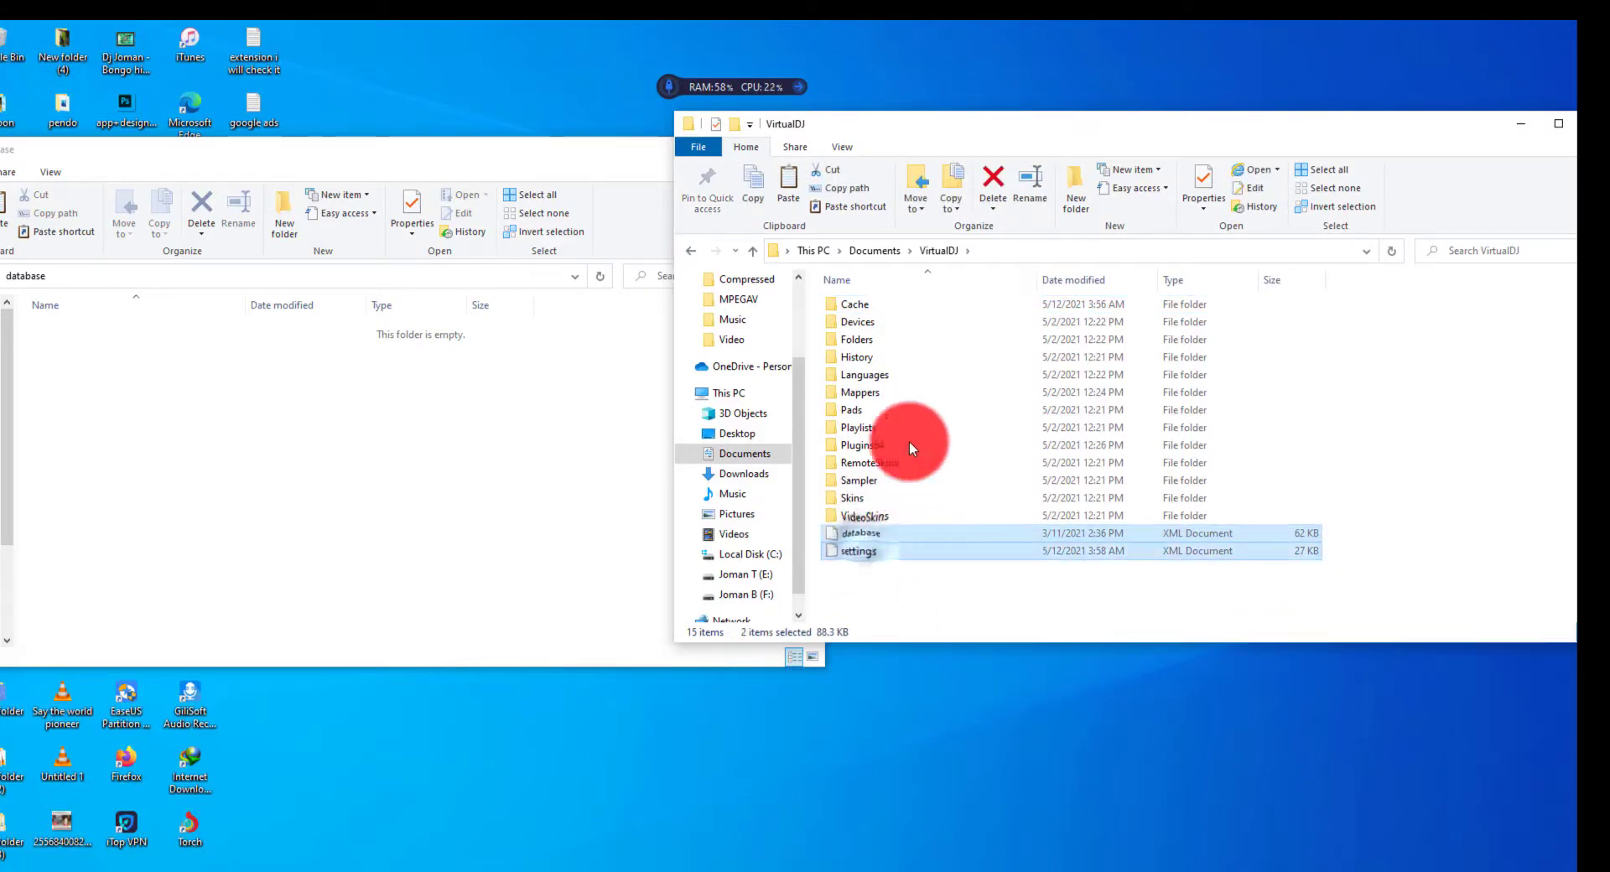
pyautogui.keyDown('ctrl'); pyautogui.click(867, 391); pyautogui.keyUp('ctrl')
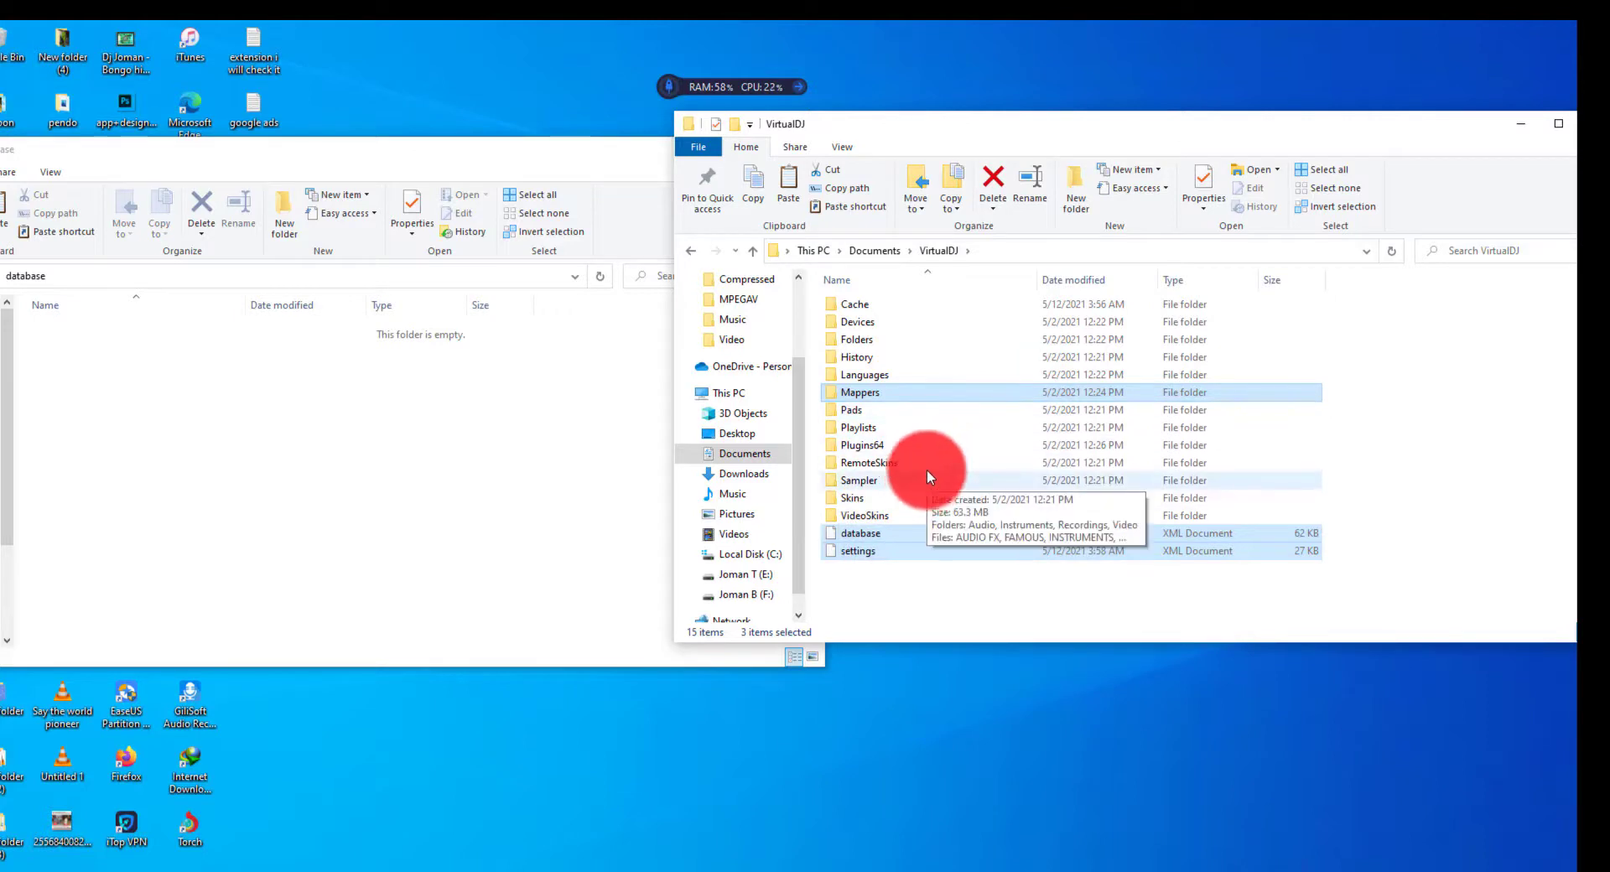
pyautogui.rightClick(946, 394)
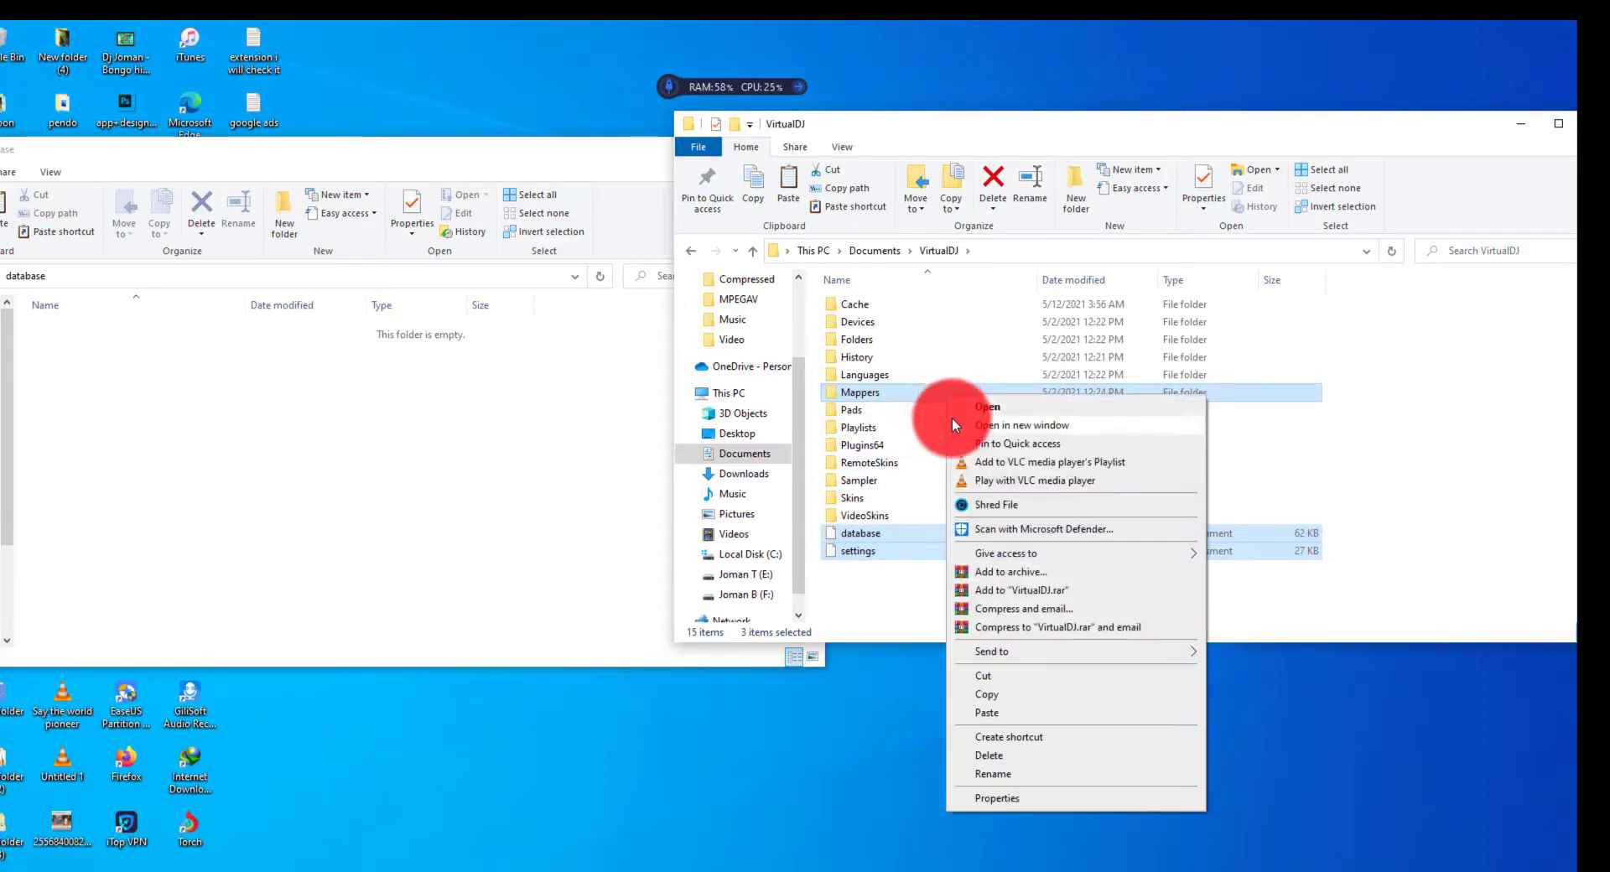
pyautogui.click(998, 693)
pyautogui.rightClick(419, 488)
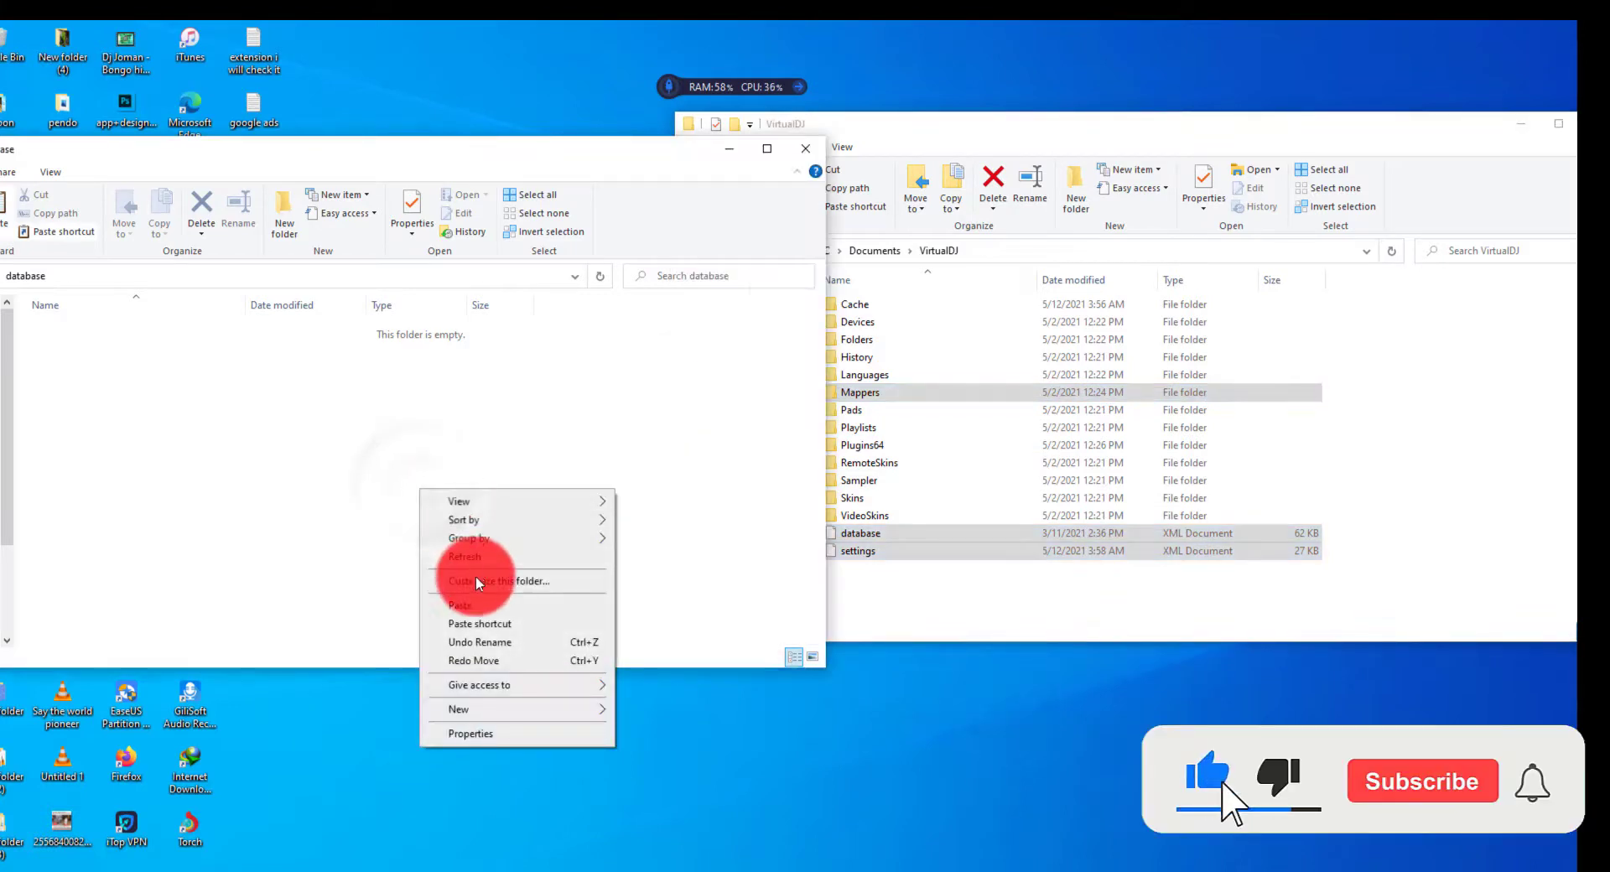
pyautogui.click(474, 600)
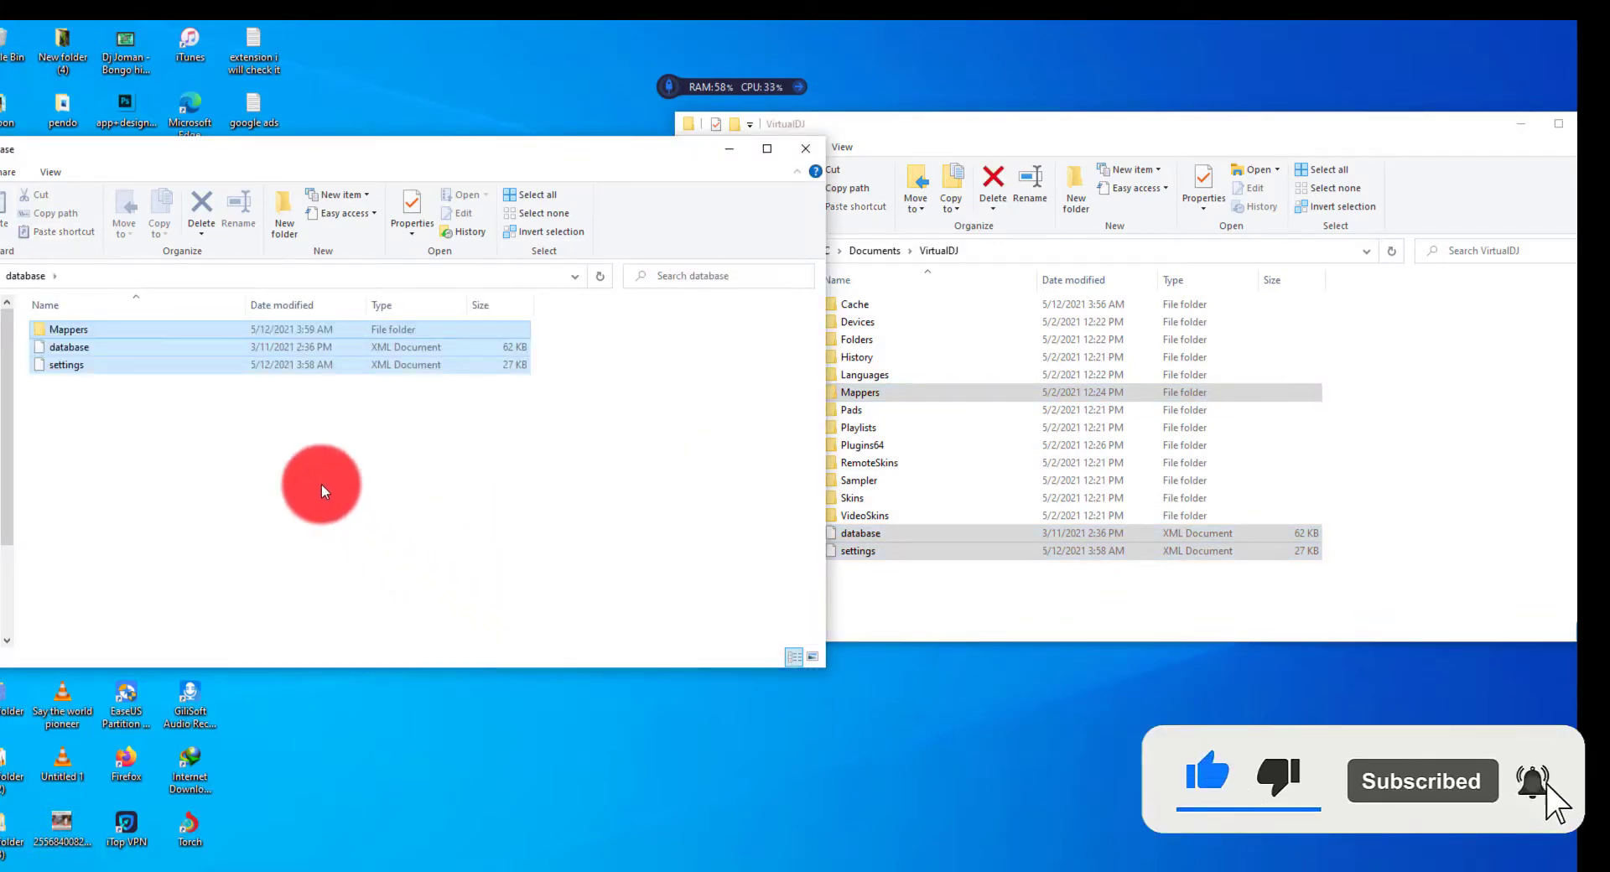
pyautogui.click(330, 535)
# Find Control Panel through Windows search and open its list of programs that can be uninstalled.
pyautogui.click(1177, 134)
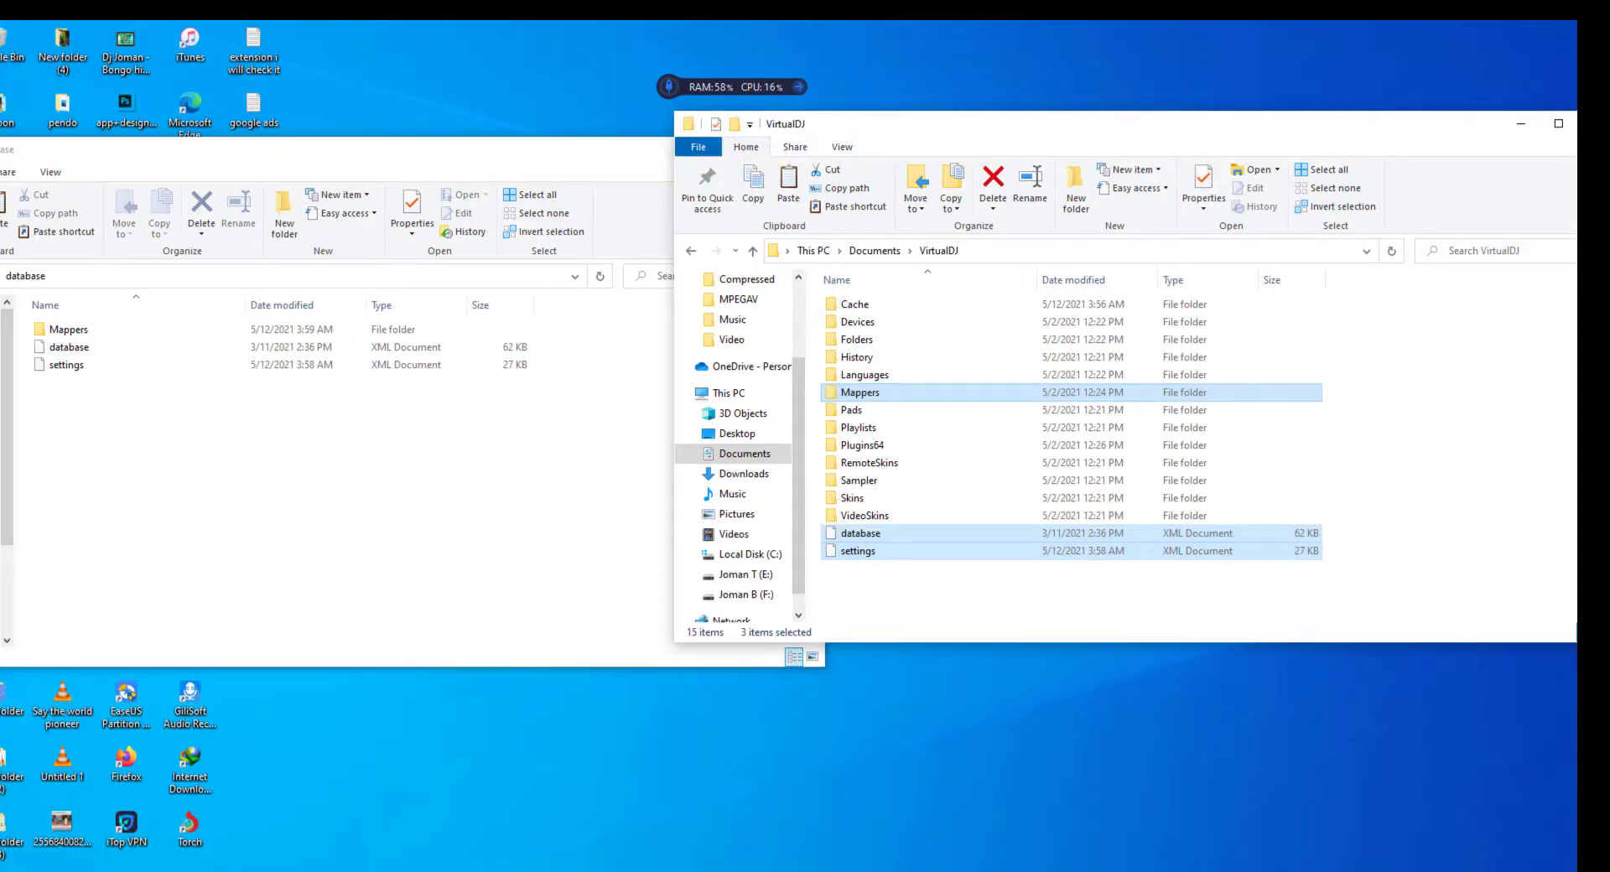
pyautogui.press('super')
pyautogui.click(252, 852)
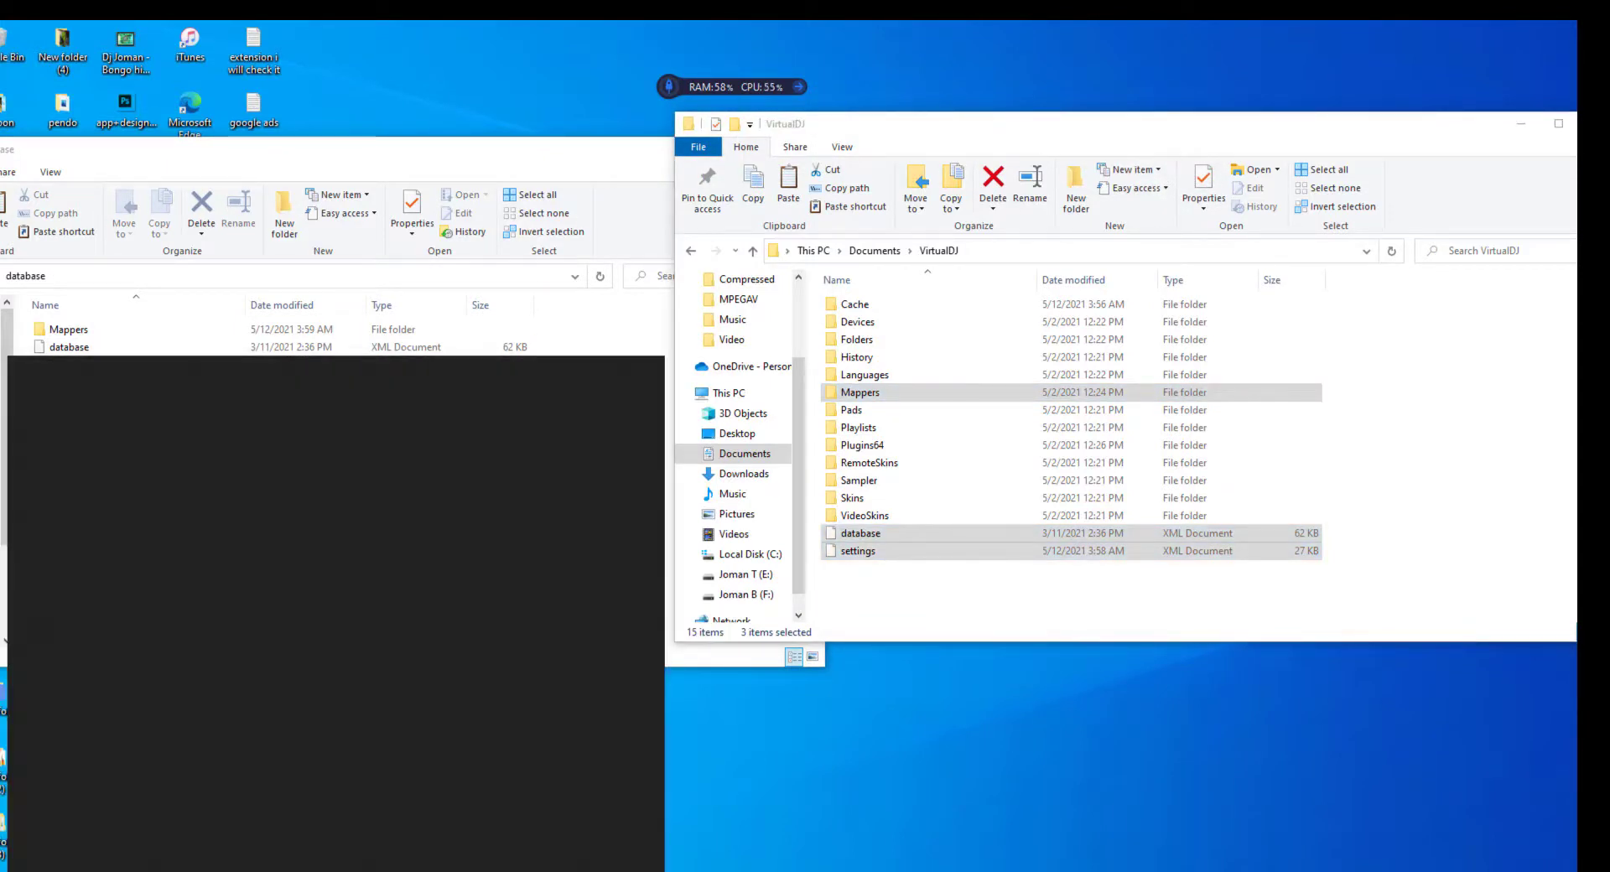
pyautogui.write('con')
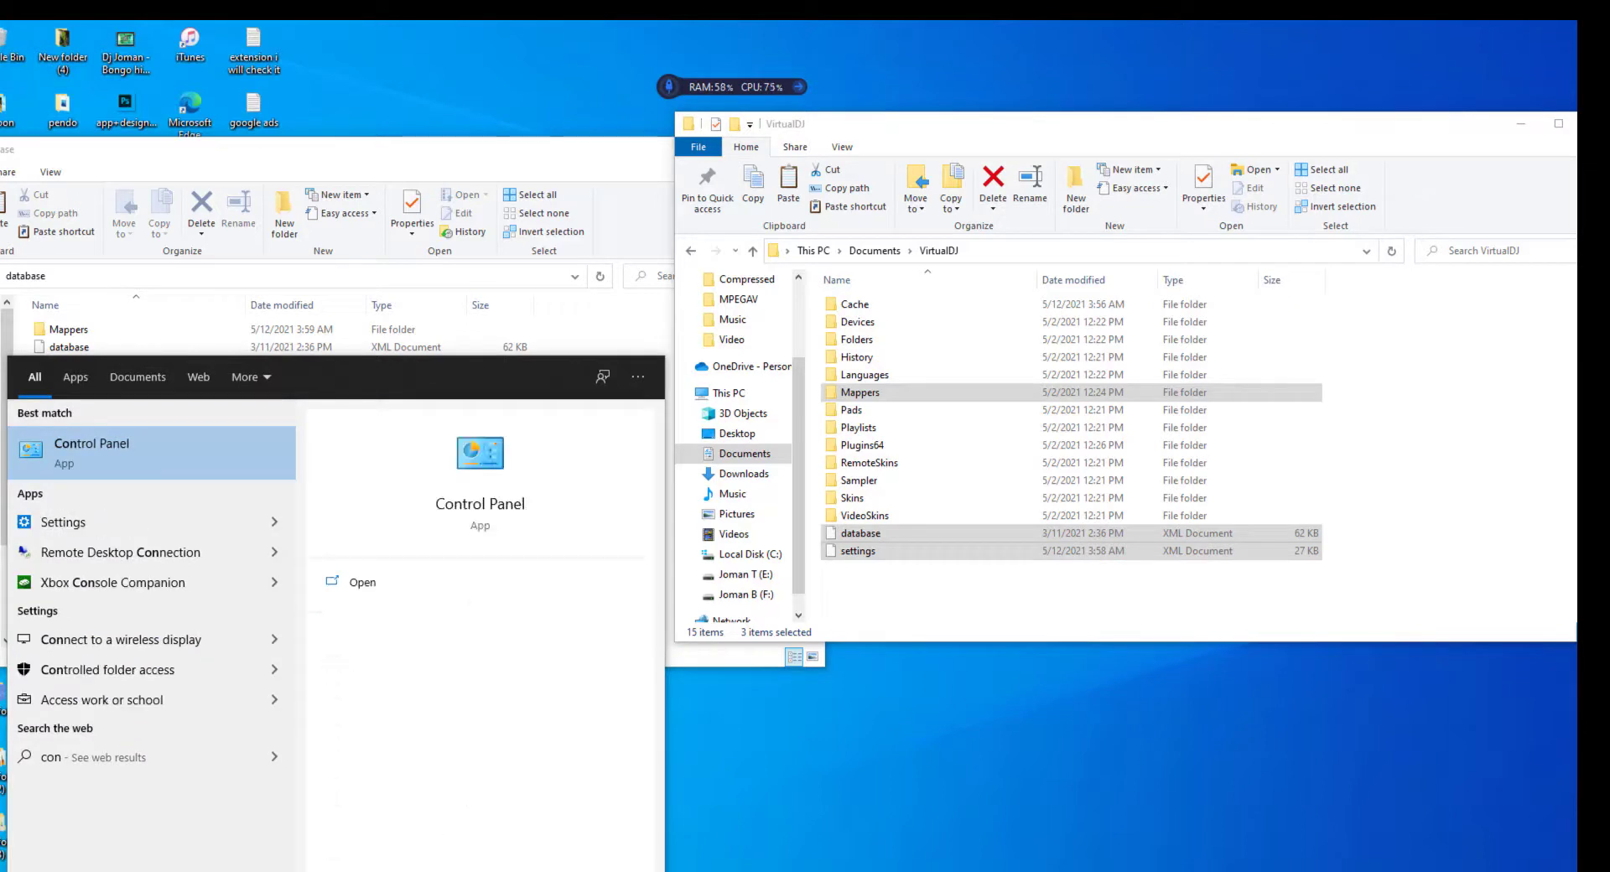
pyautogui.write('t')
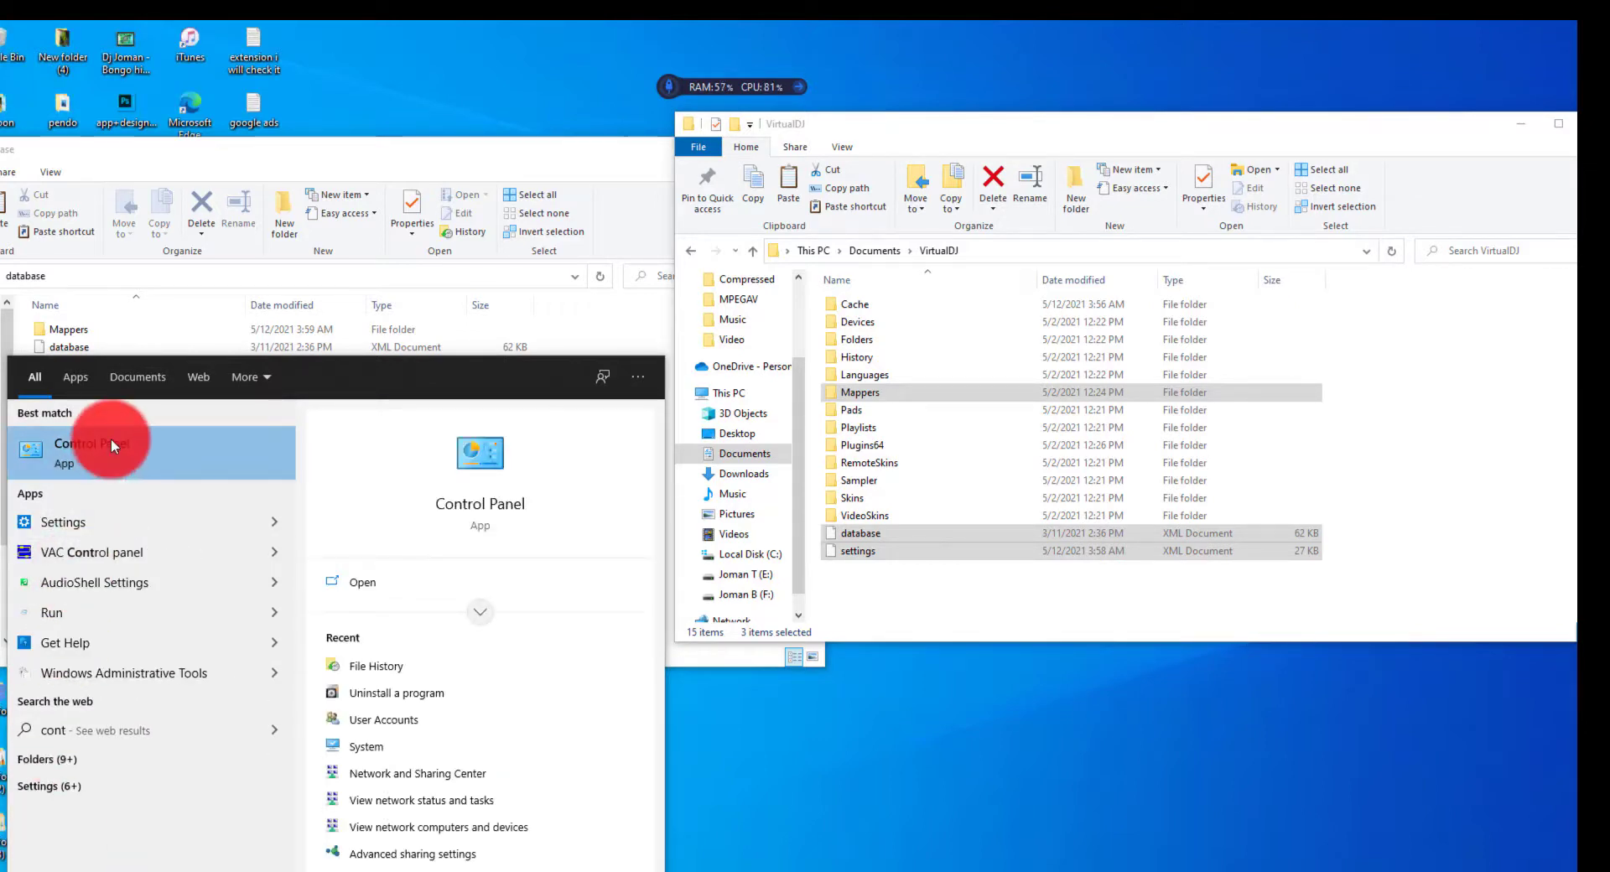
pyautogui.click(111, 443)
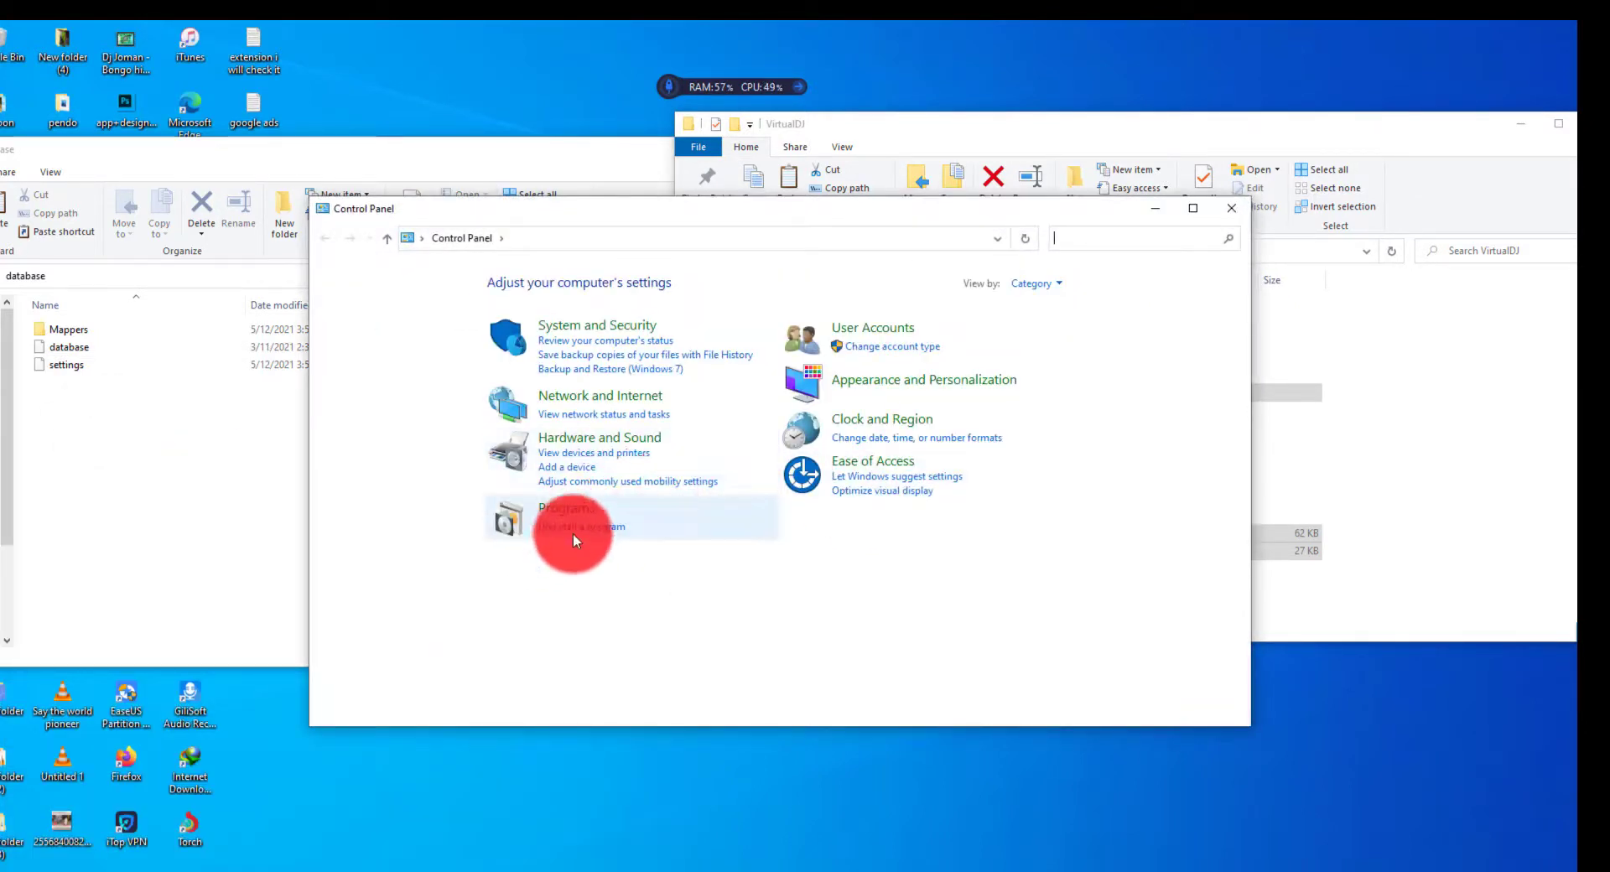
pyautogui.click(573, 530)
pyautogui.moveTo(835, 214); pyautogui.dragTo(579, 204)
# Uninstall VirtualDJ 2021, declining the removal of all settings, playlists and databases.
pyautogui.scroll(-11, 319, 583)
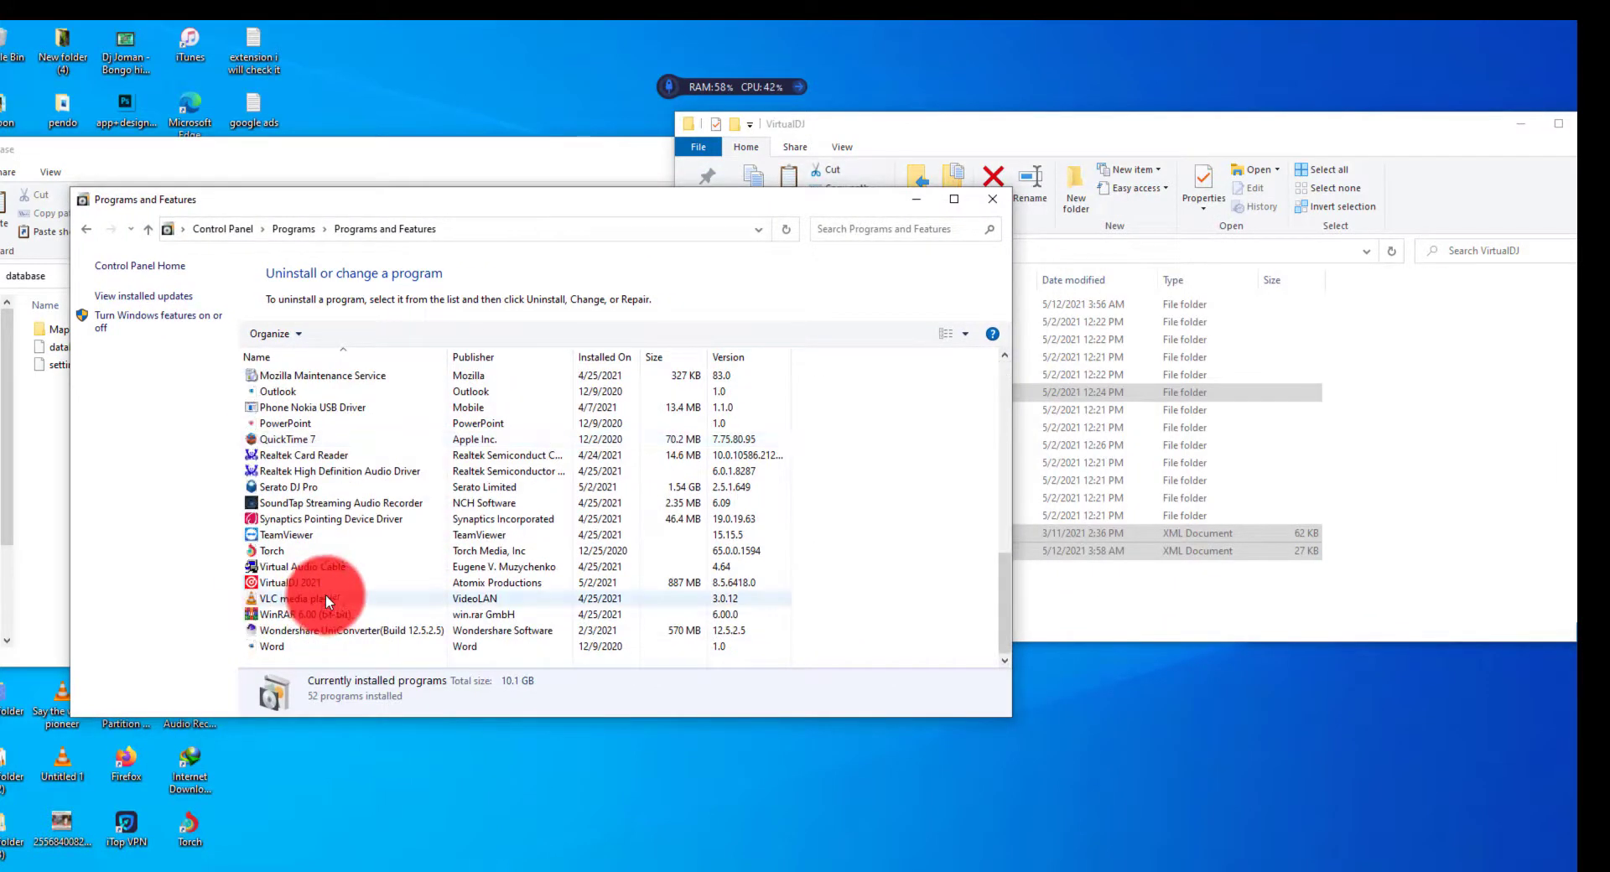
pyautogui.click(282, 583)
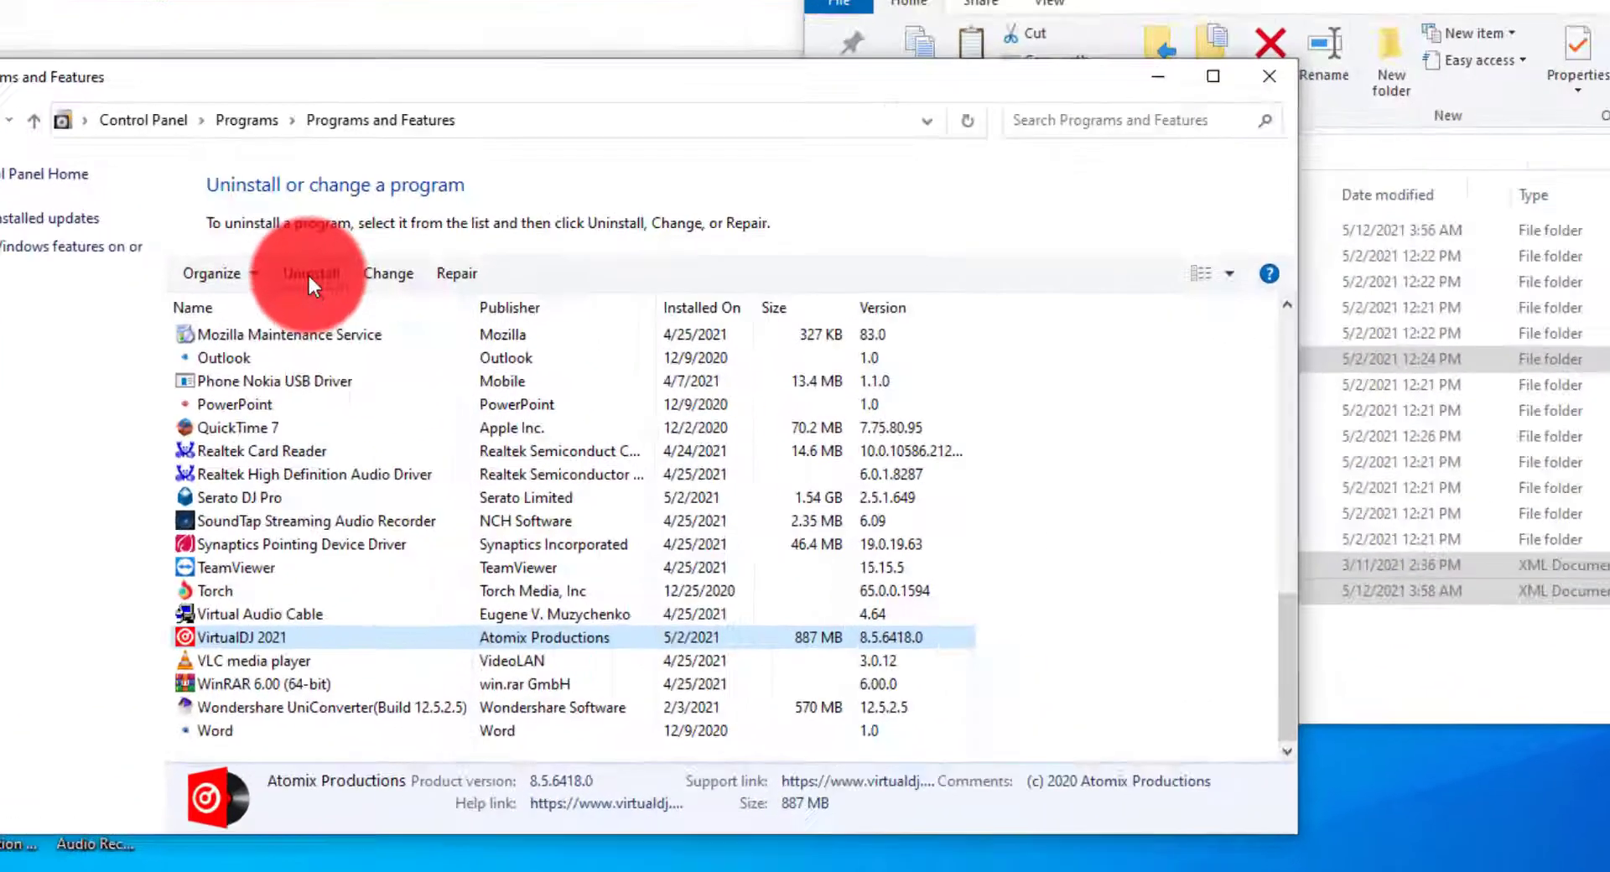
pyautogui.click(337, 334)
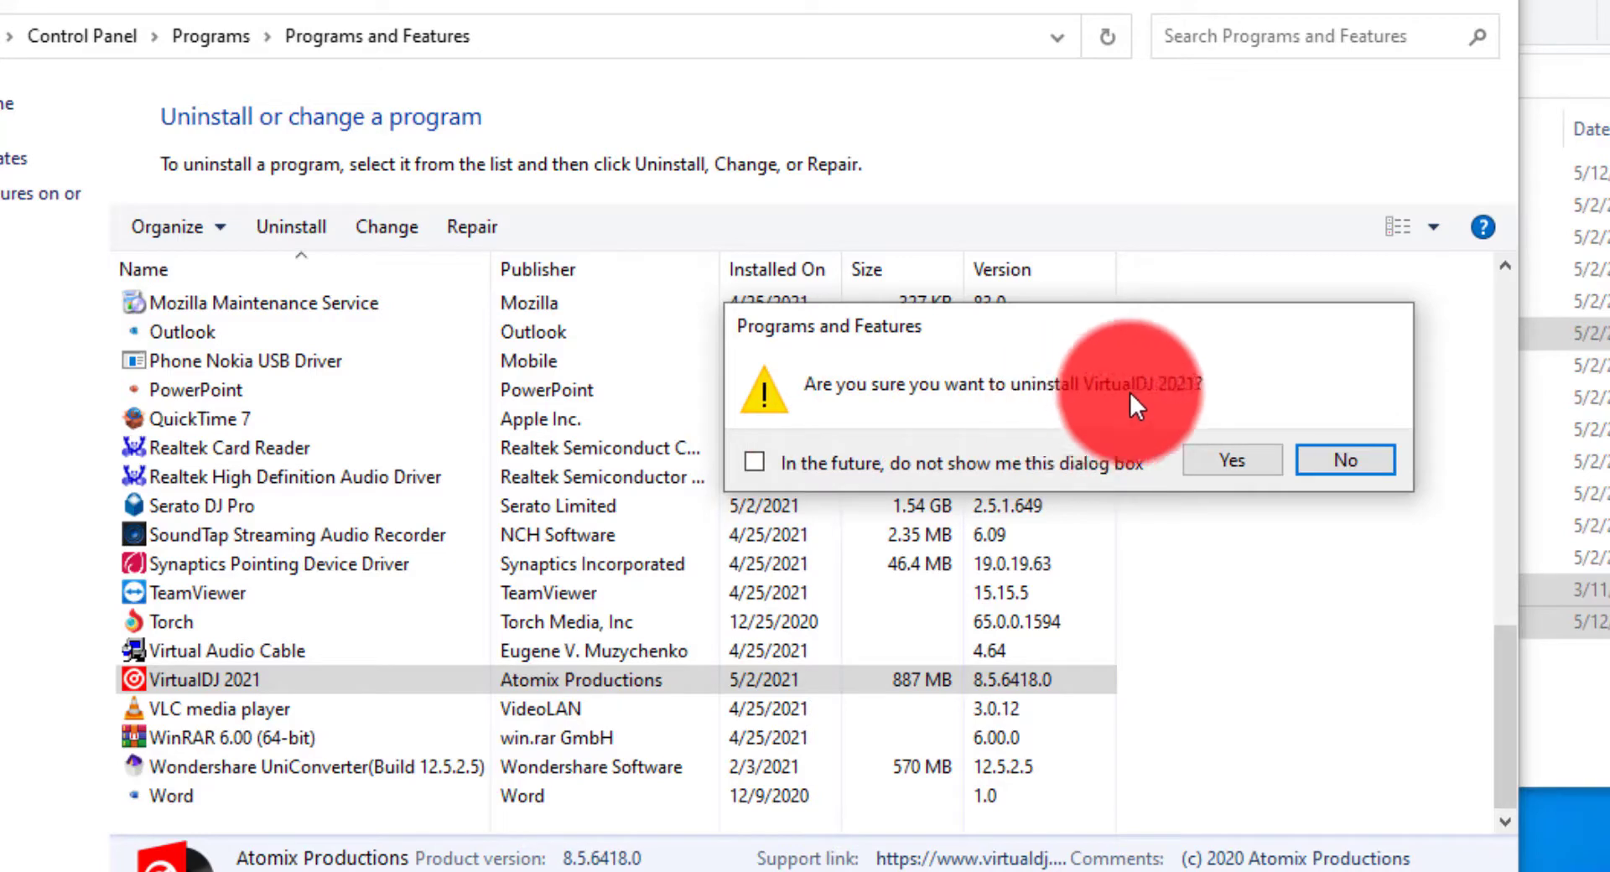
pyautogui.click(1221, 460)
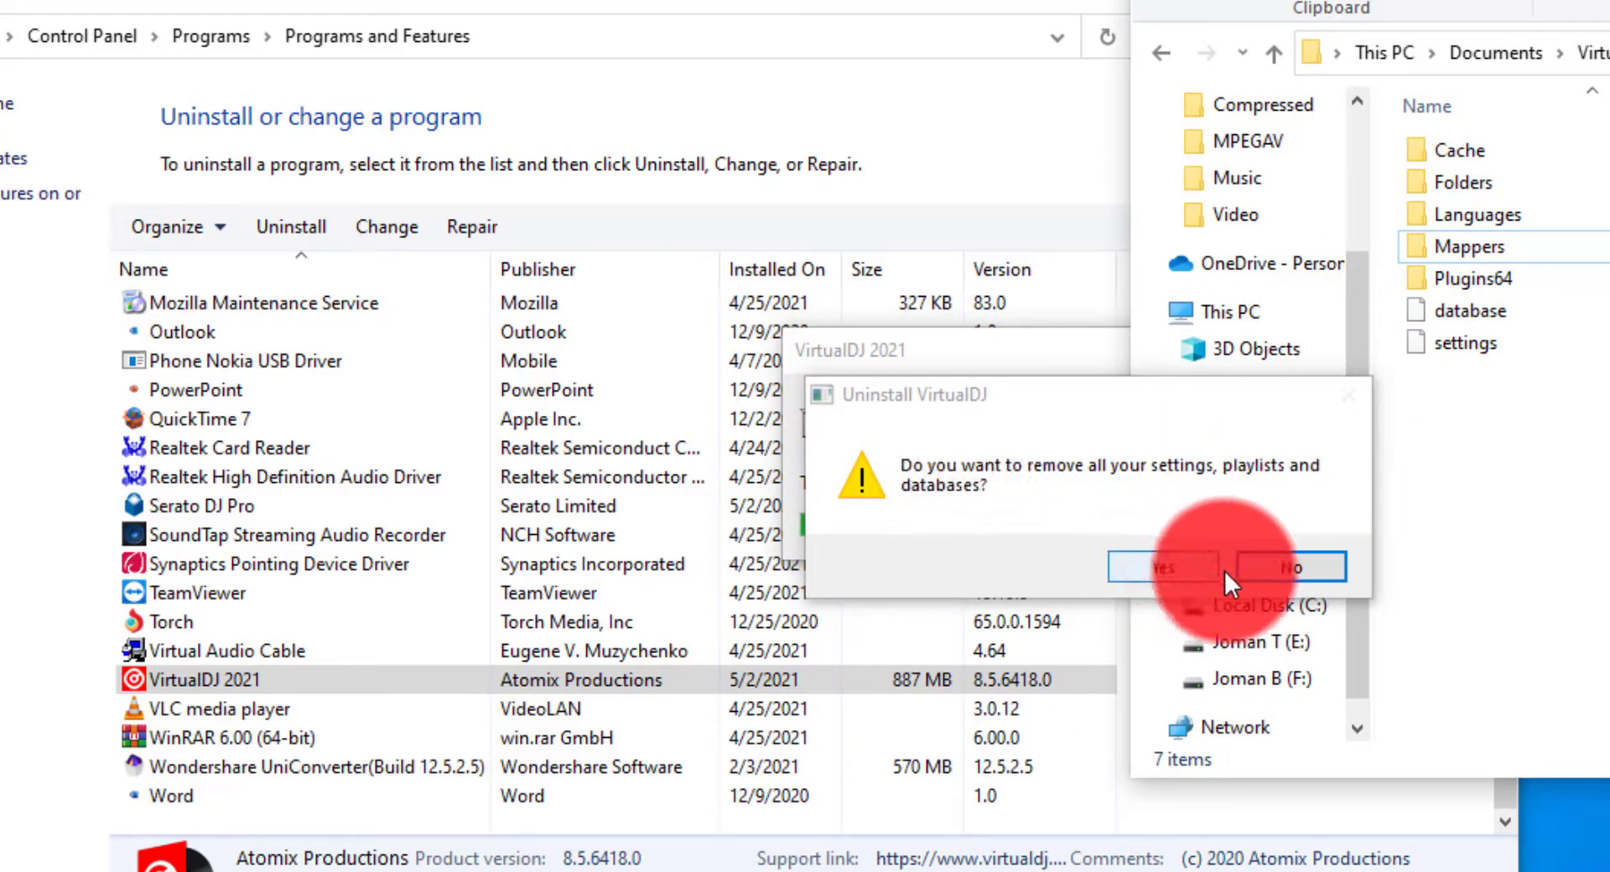
pyautogui.click(1292, 570)
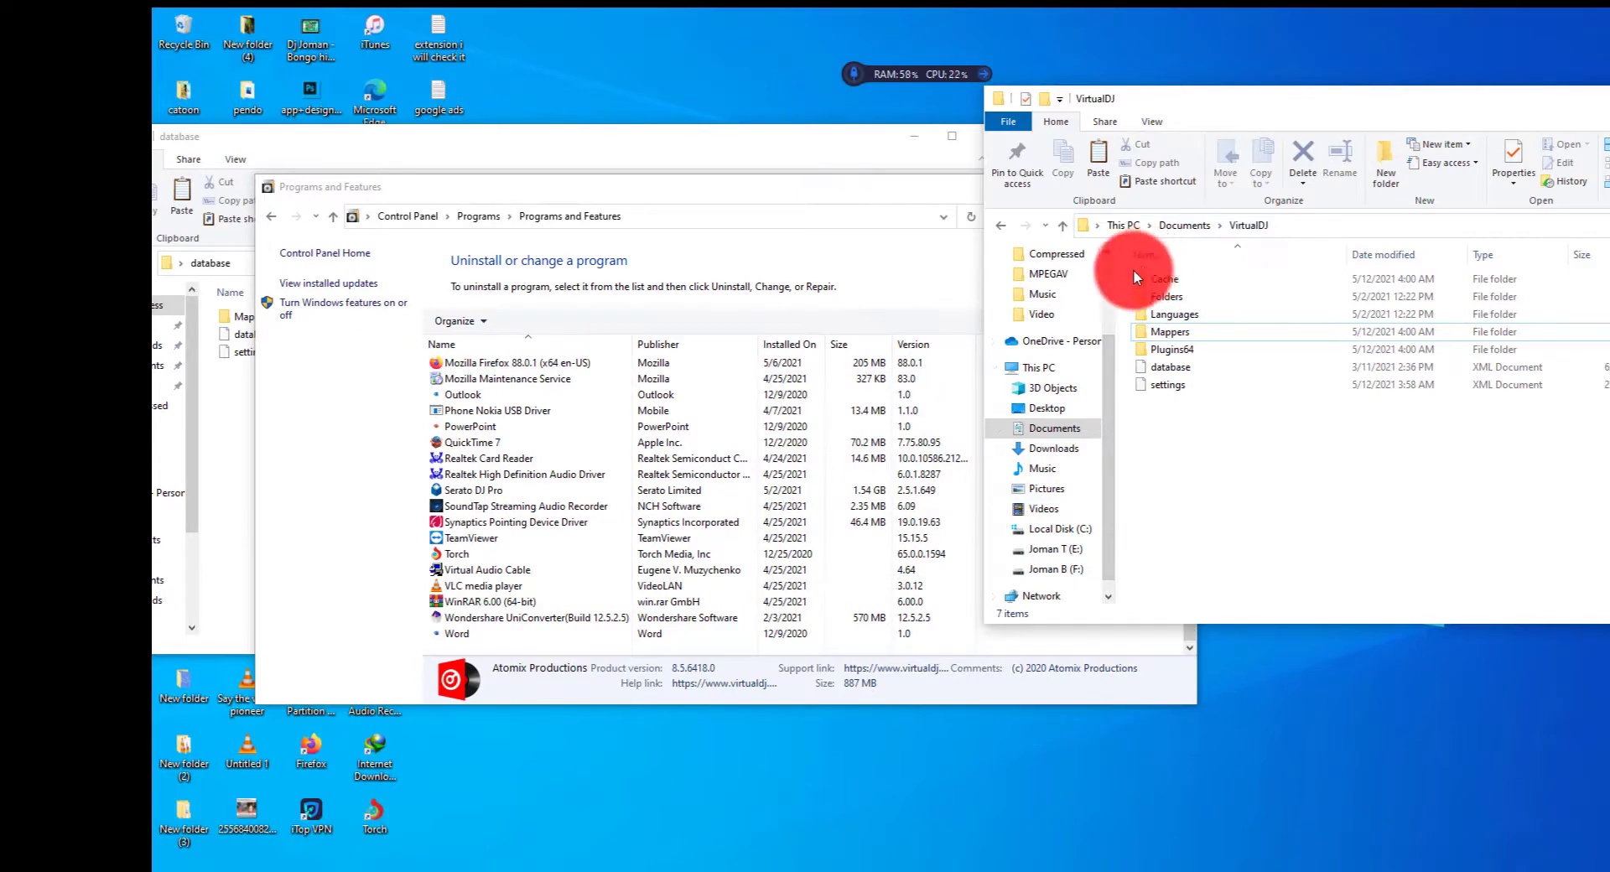
# Refresh the VirtualDJ folder in Documents and check which files and folders remain.
pyautogui.moveTo(1260, 546); pyautogui.dragTo(1341, 503)
pyautogui.click(1533, 525)
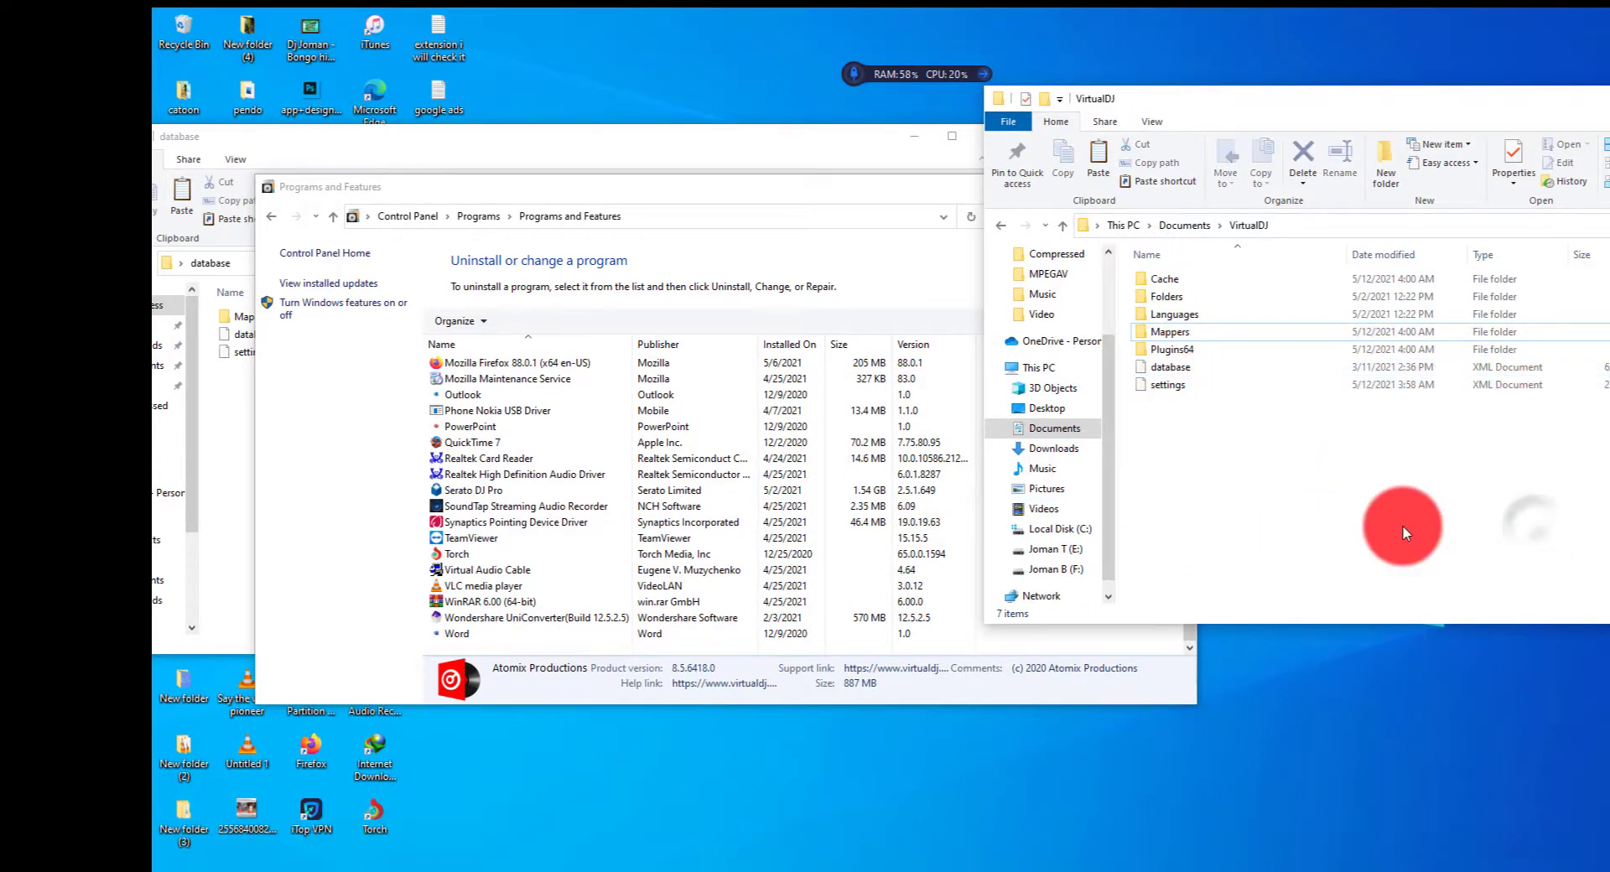
pyautogui.rightClick(1345, 546)
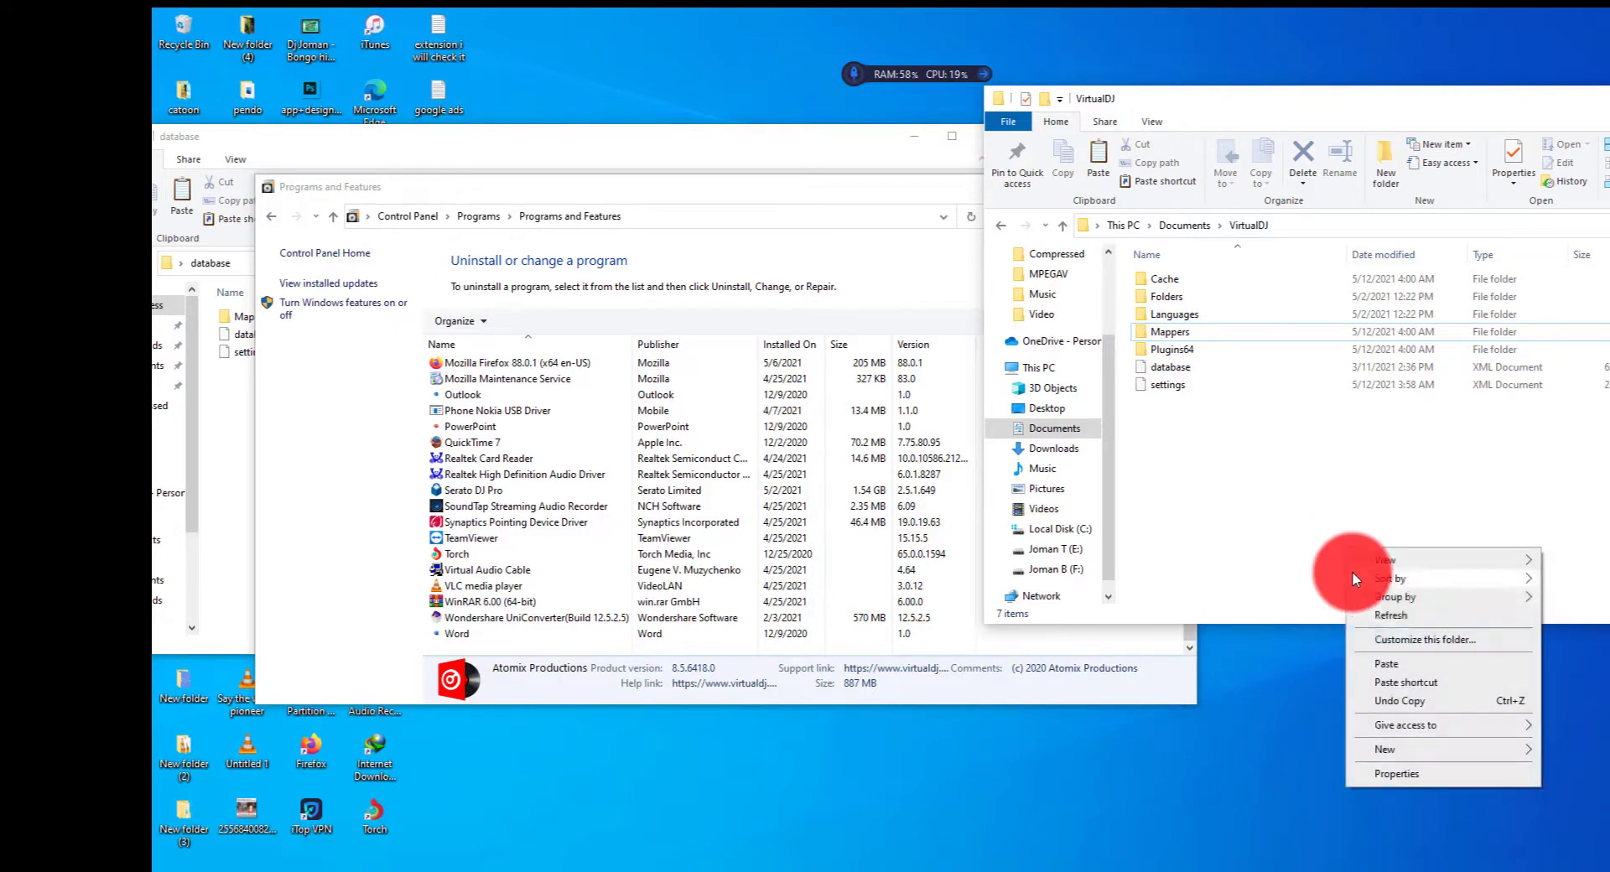
pyautogui.click(1379, 615)
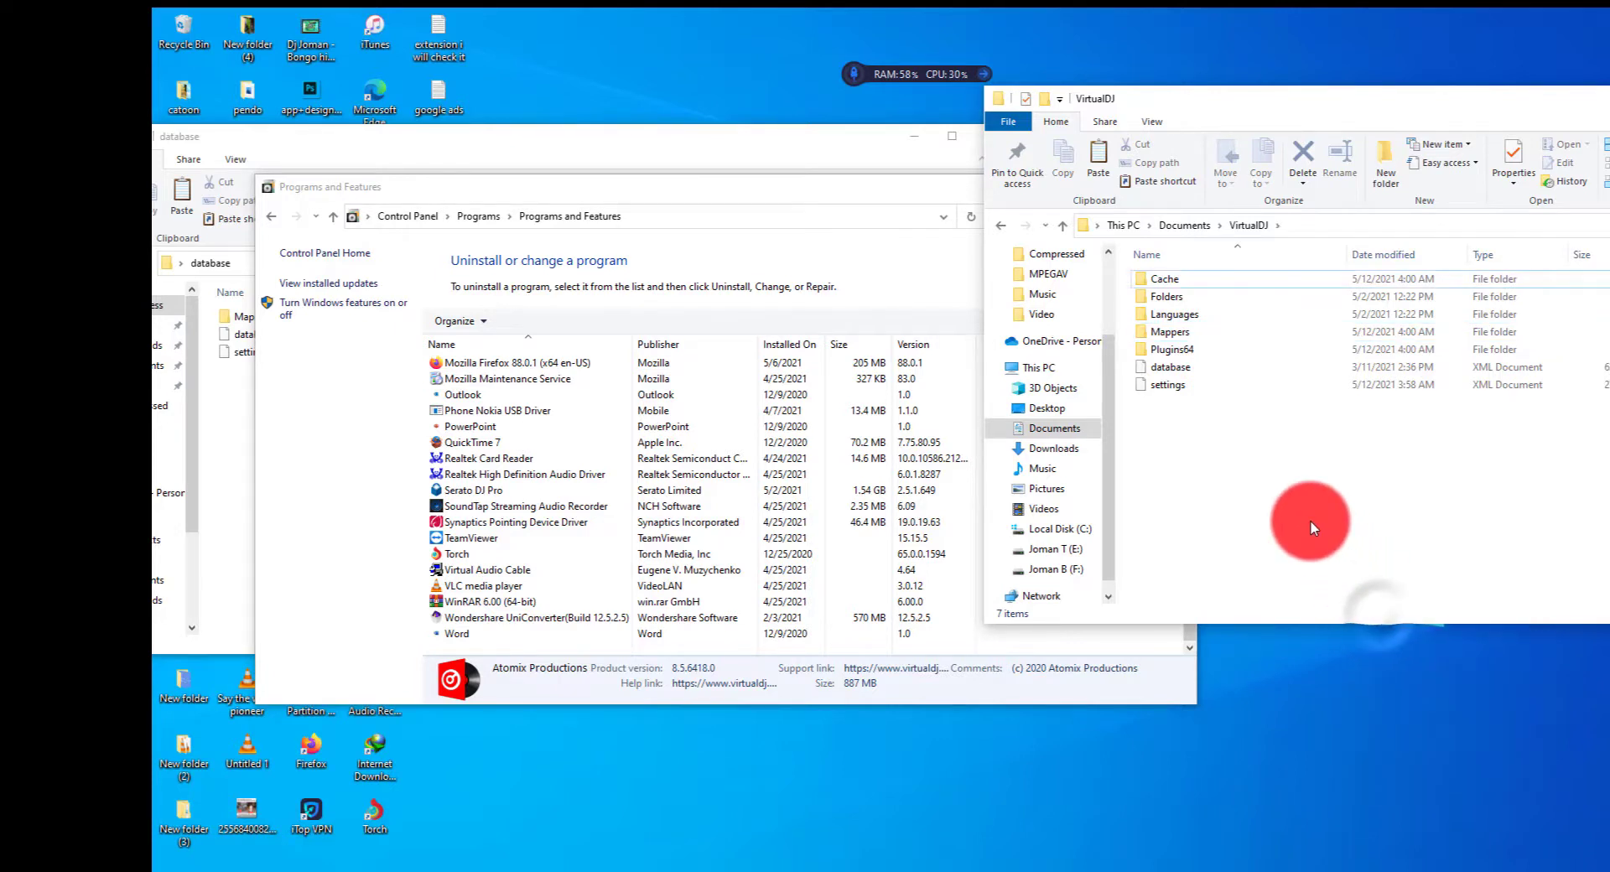
# Move the database folder window clear of Programs and Features, and close Programs and Features.
pyautogui.click(631, 142)
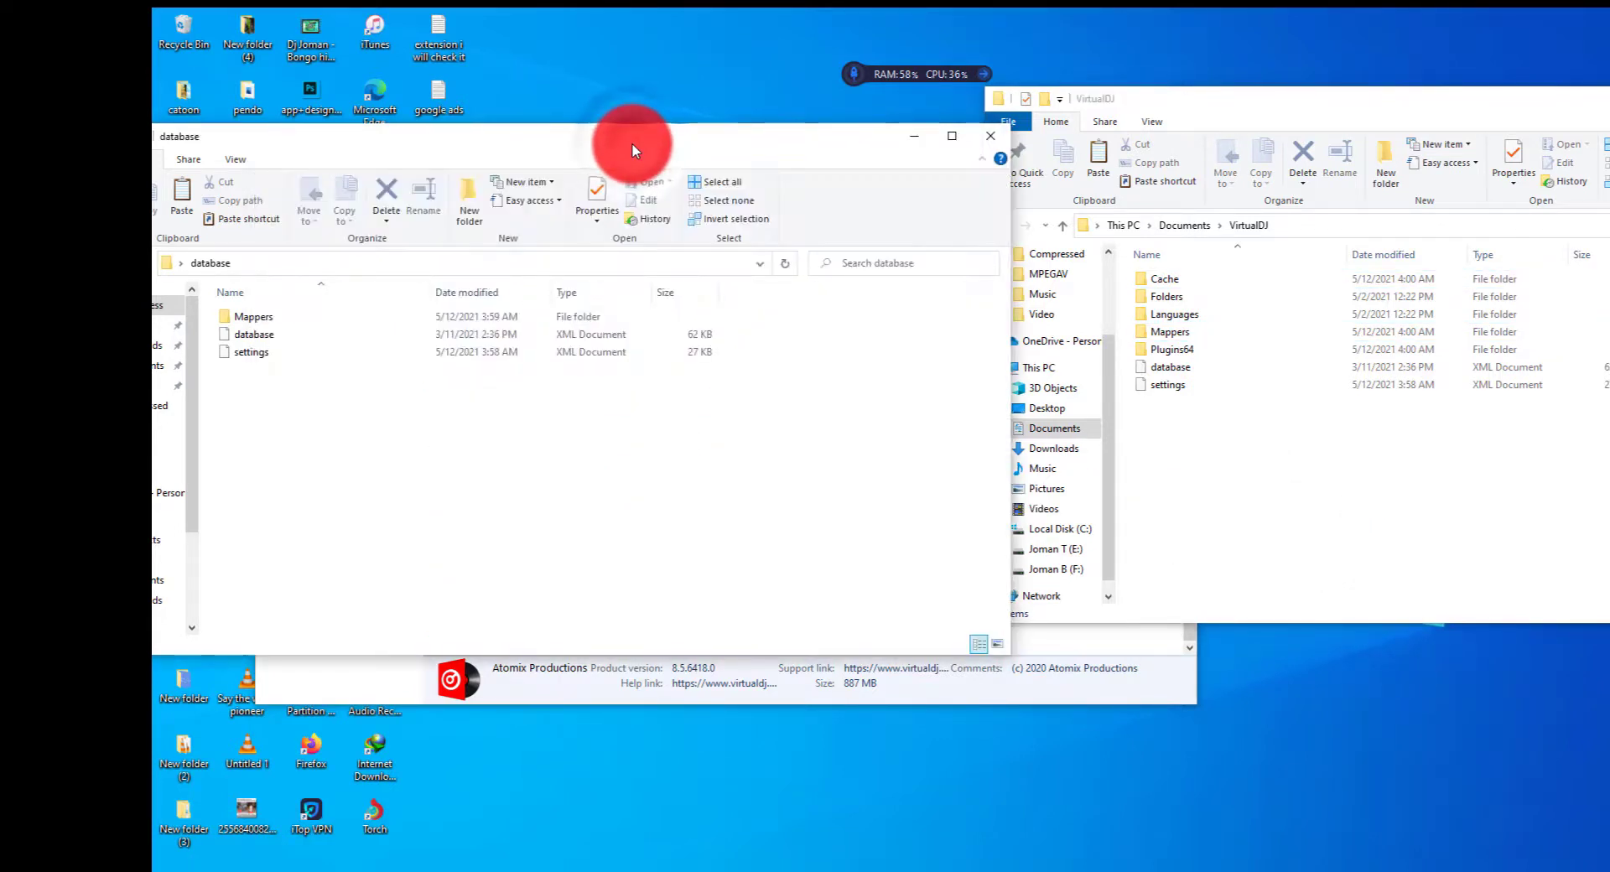
pyautogui.moveTo(637, 142); pyautogui.dragTo(778, 292)
pyautogui.click(776, 205)
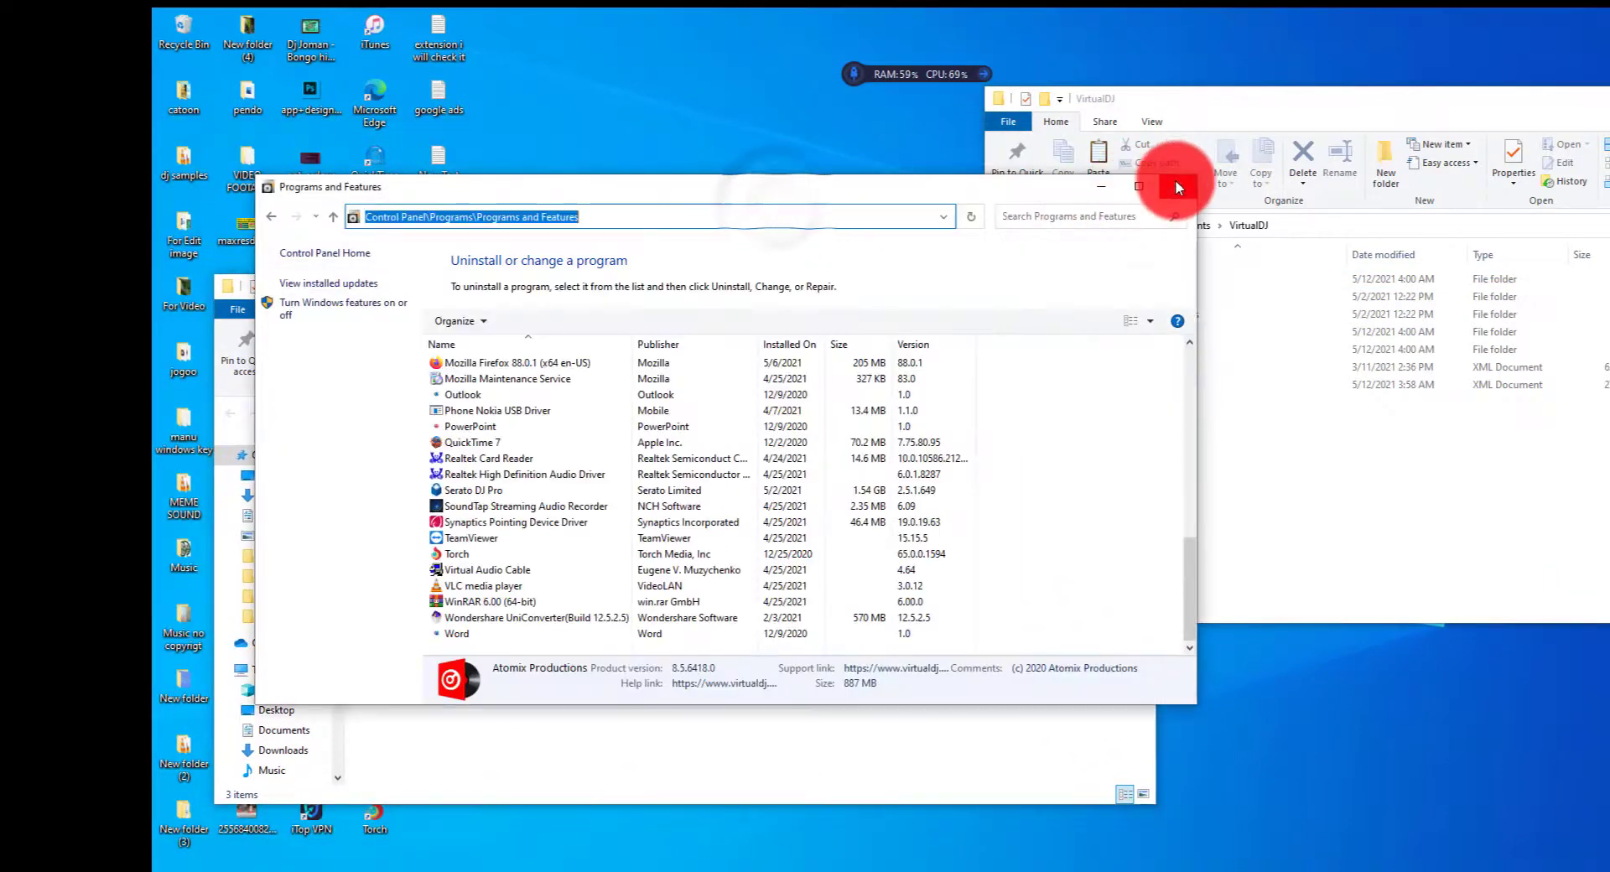
pyautogui.hotkey('alt', 'F4')
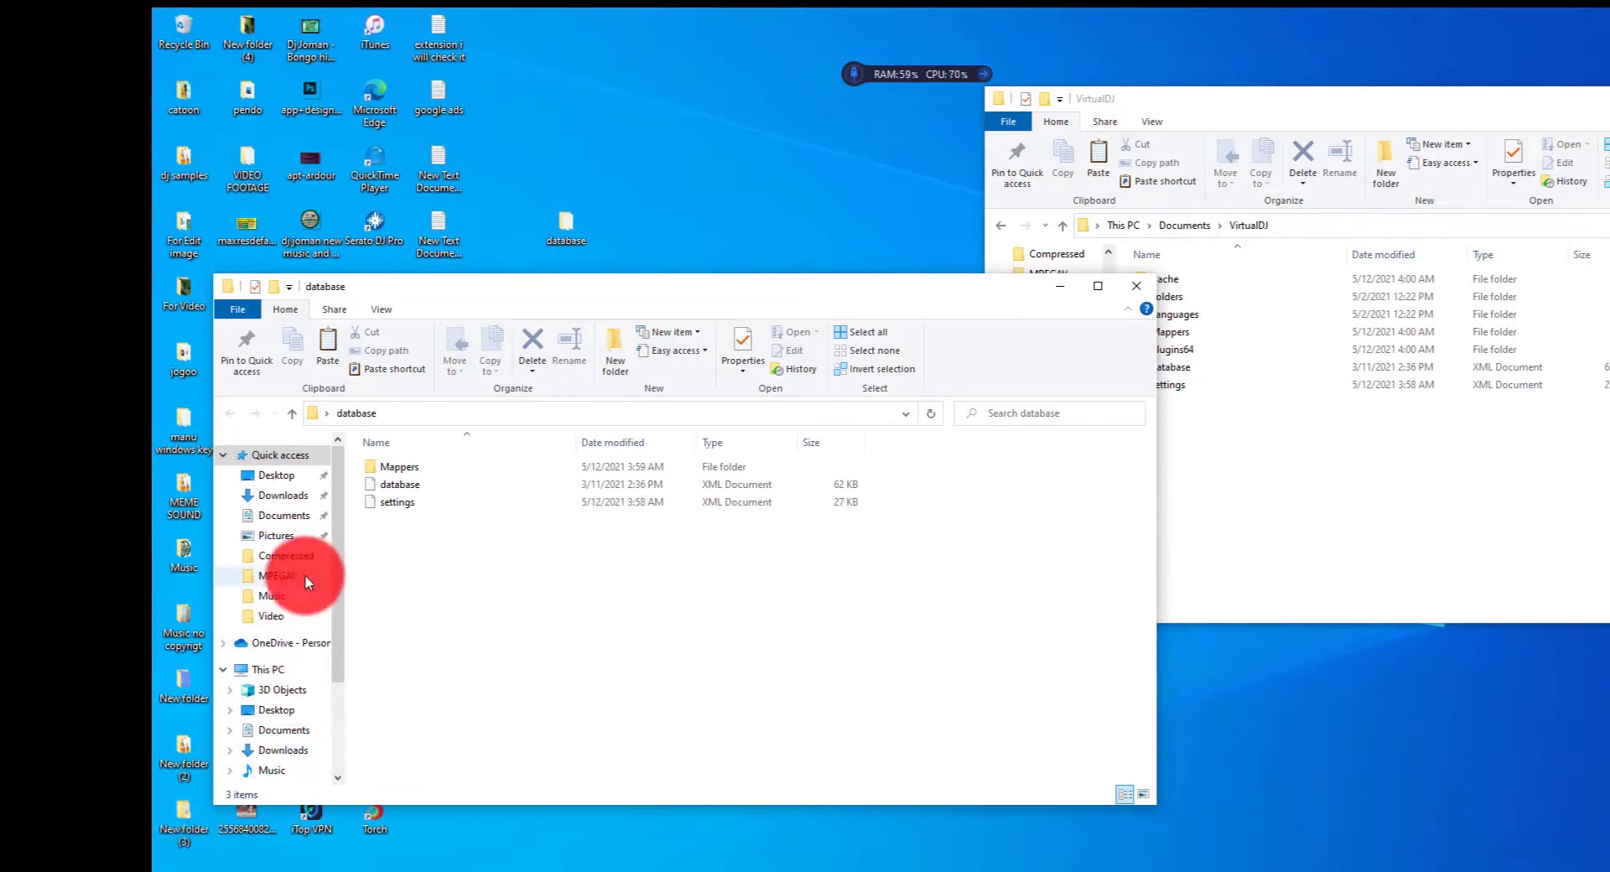
# Run the installer install_virtualdj_2021_b6444_pc from the Programs folder in Downloads.
pyautogui.click(284, 495)
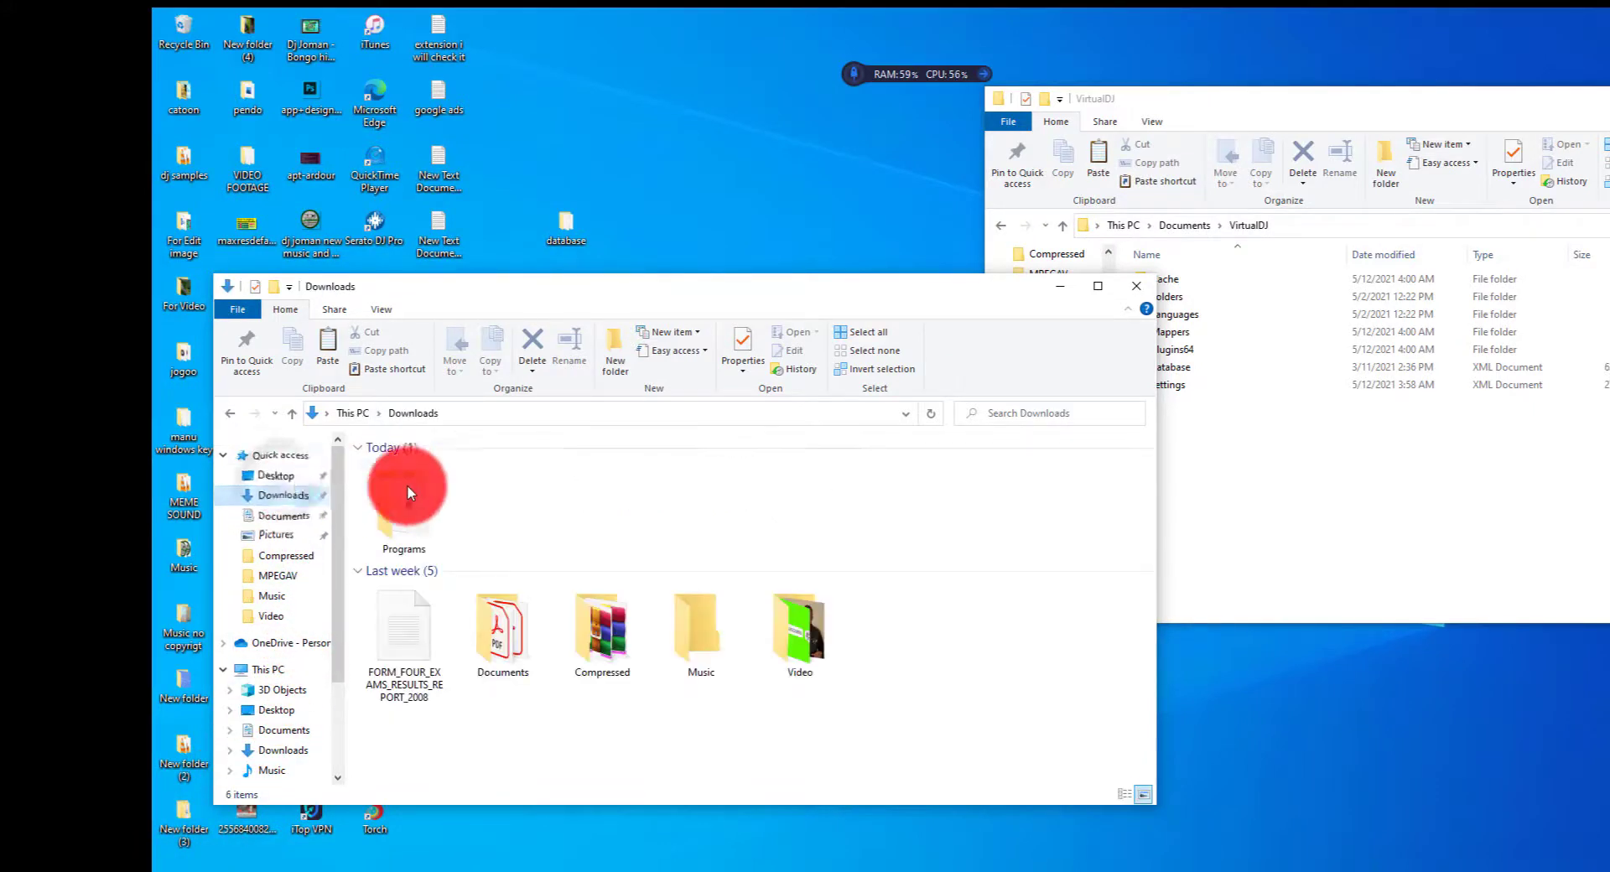
pyautogui.doubleClick(401, 499)
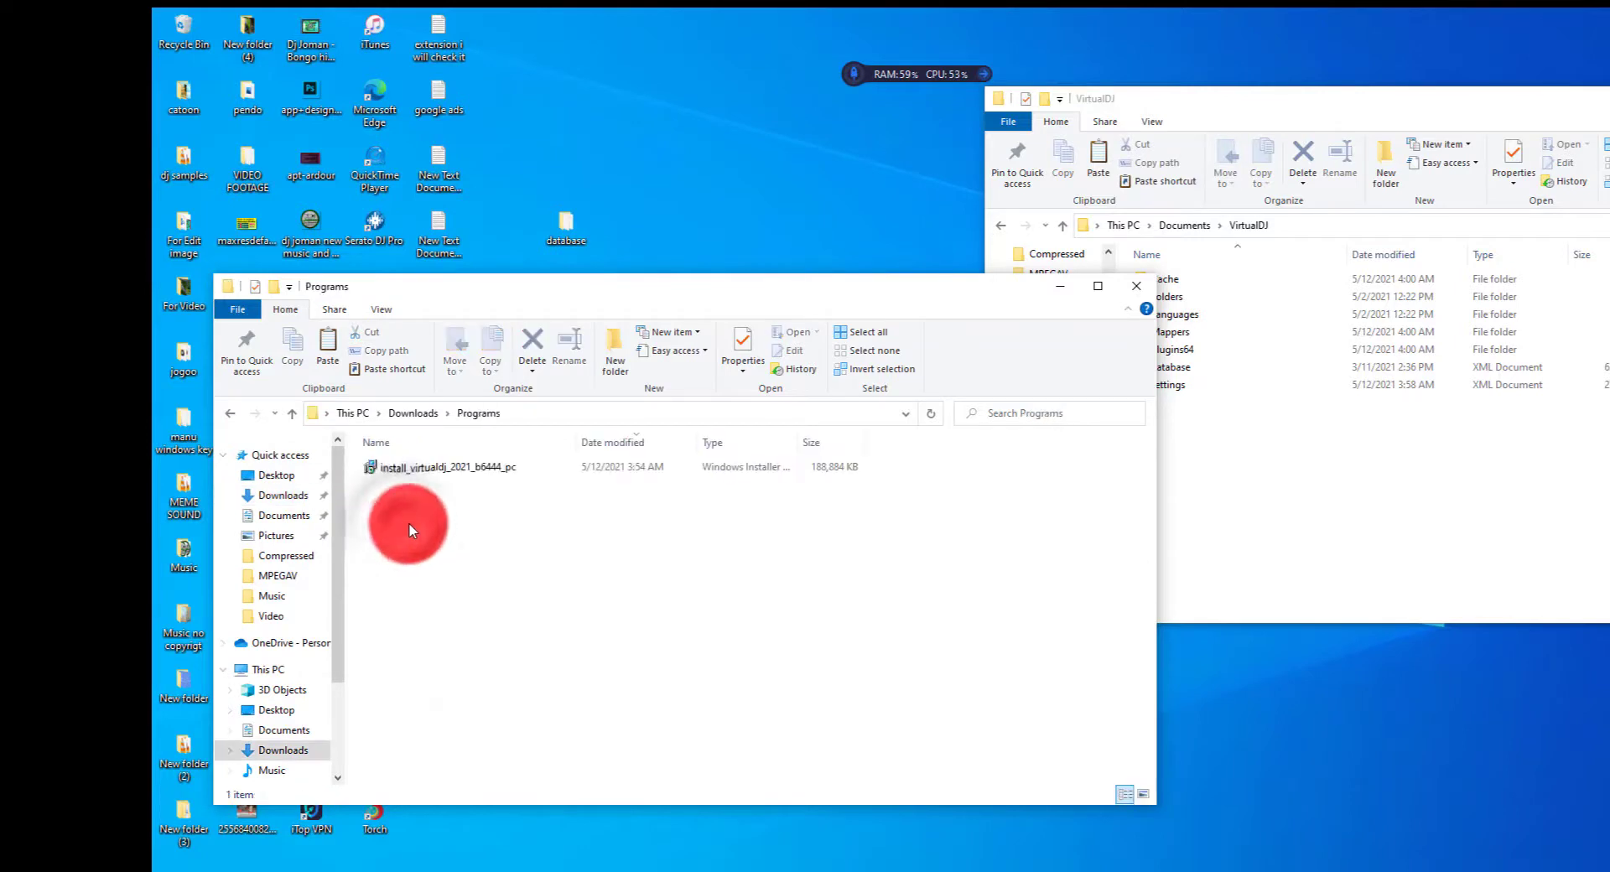
pyautogui.click(434, 472)
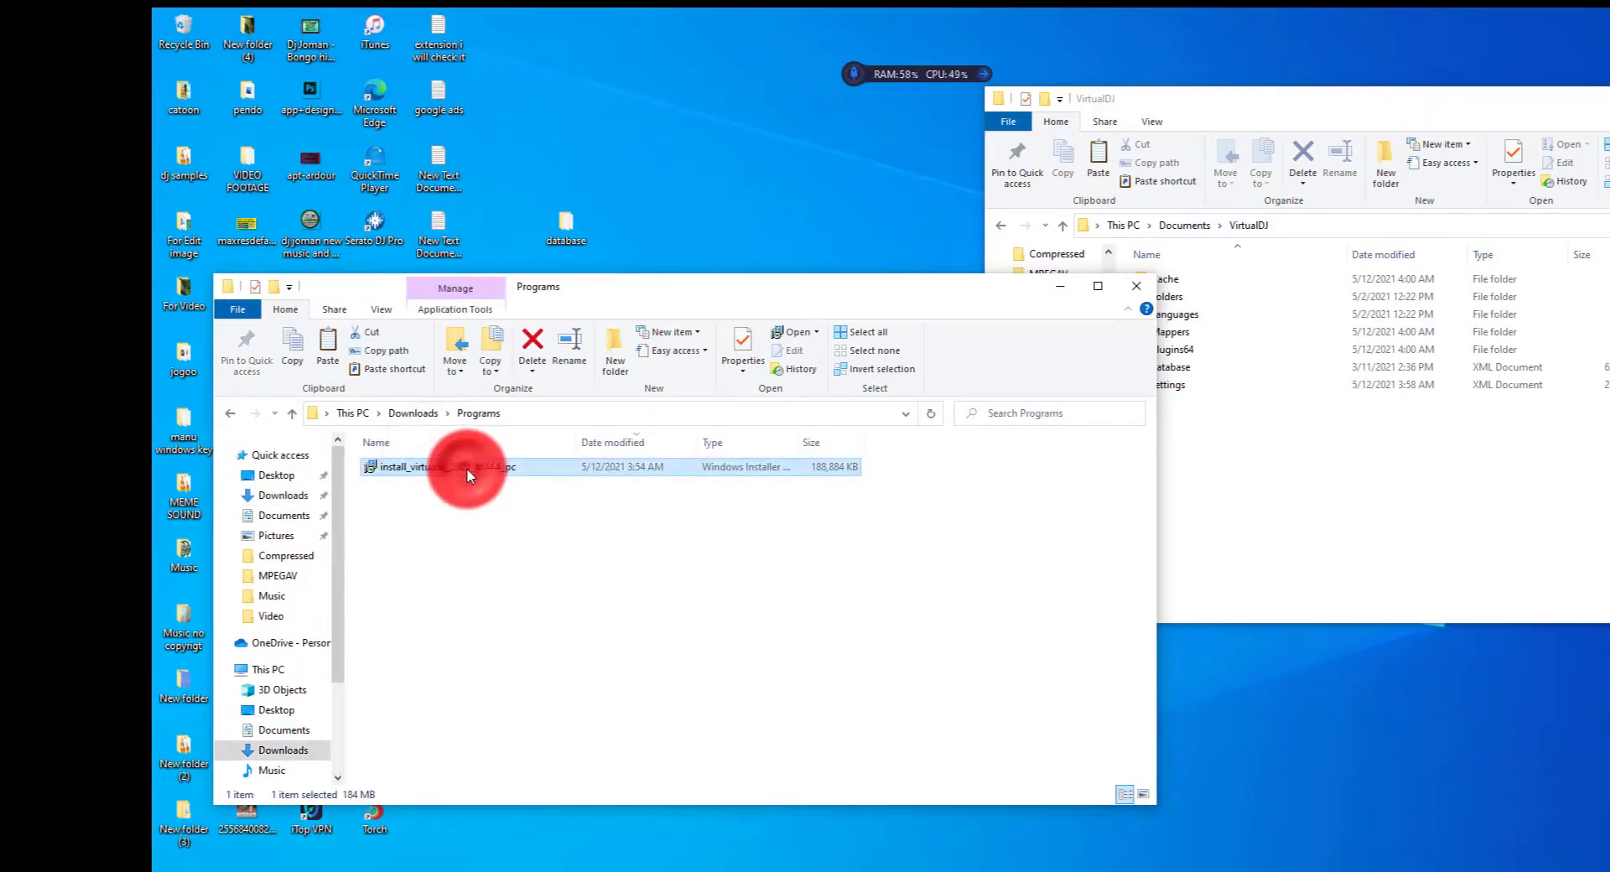
pyautogui.doubleClick(466, 471)
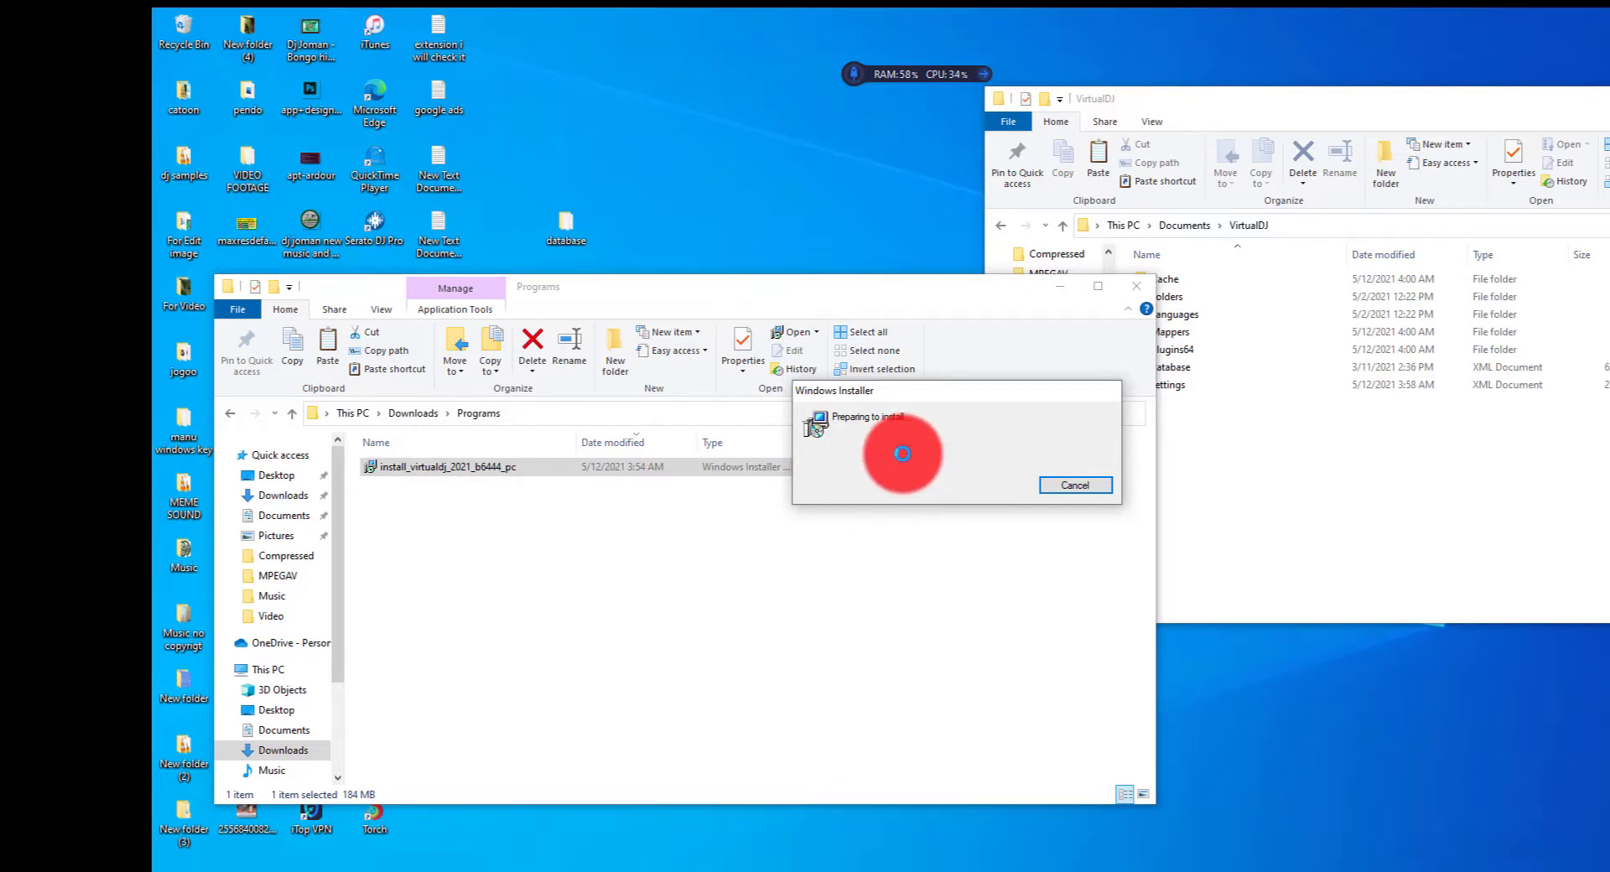
# Accept the License Agreement and install VirtualDJ 2021, closing the setup without launching the program and putting the Programs folder window away.
pyautogui.click(831, 532)
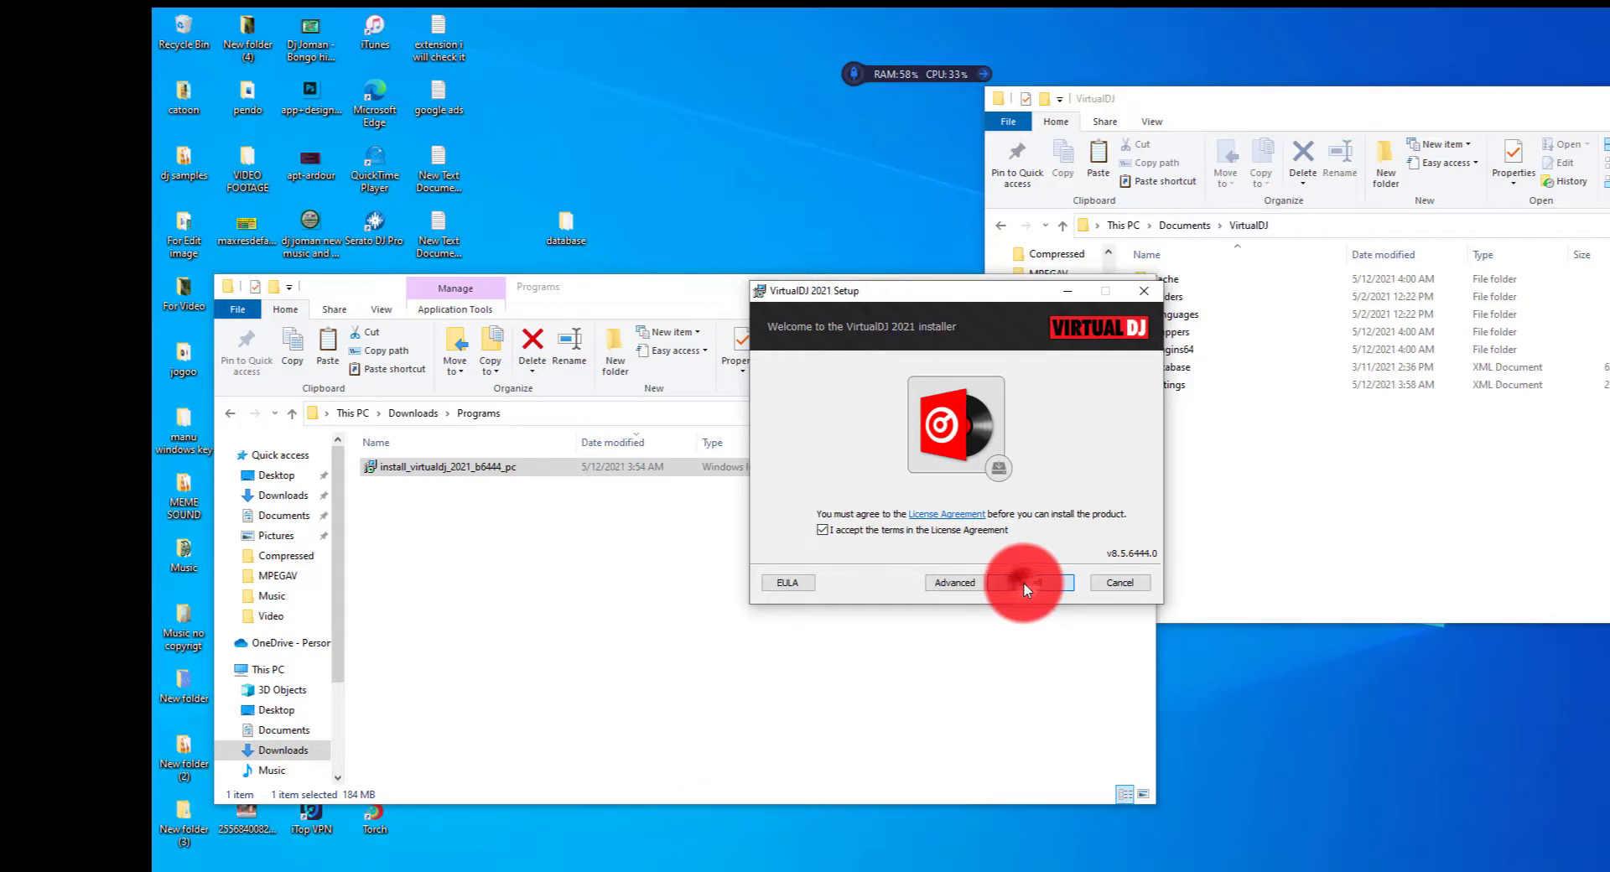
pyautogui.click(1023, 582)
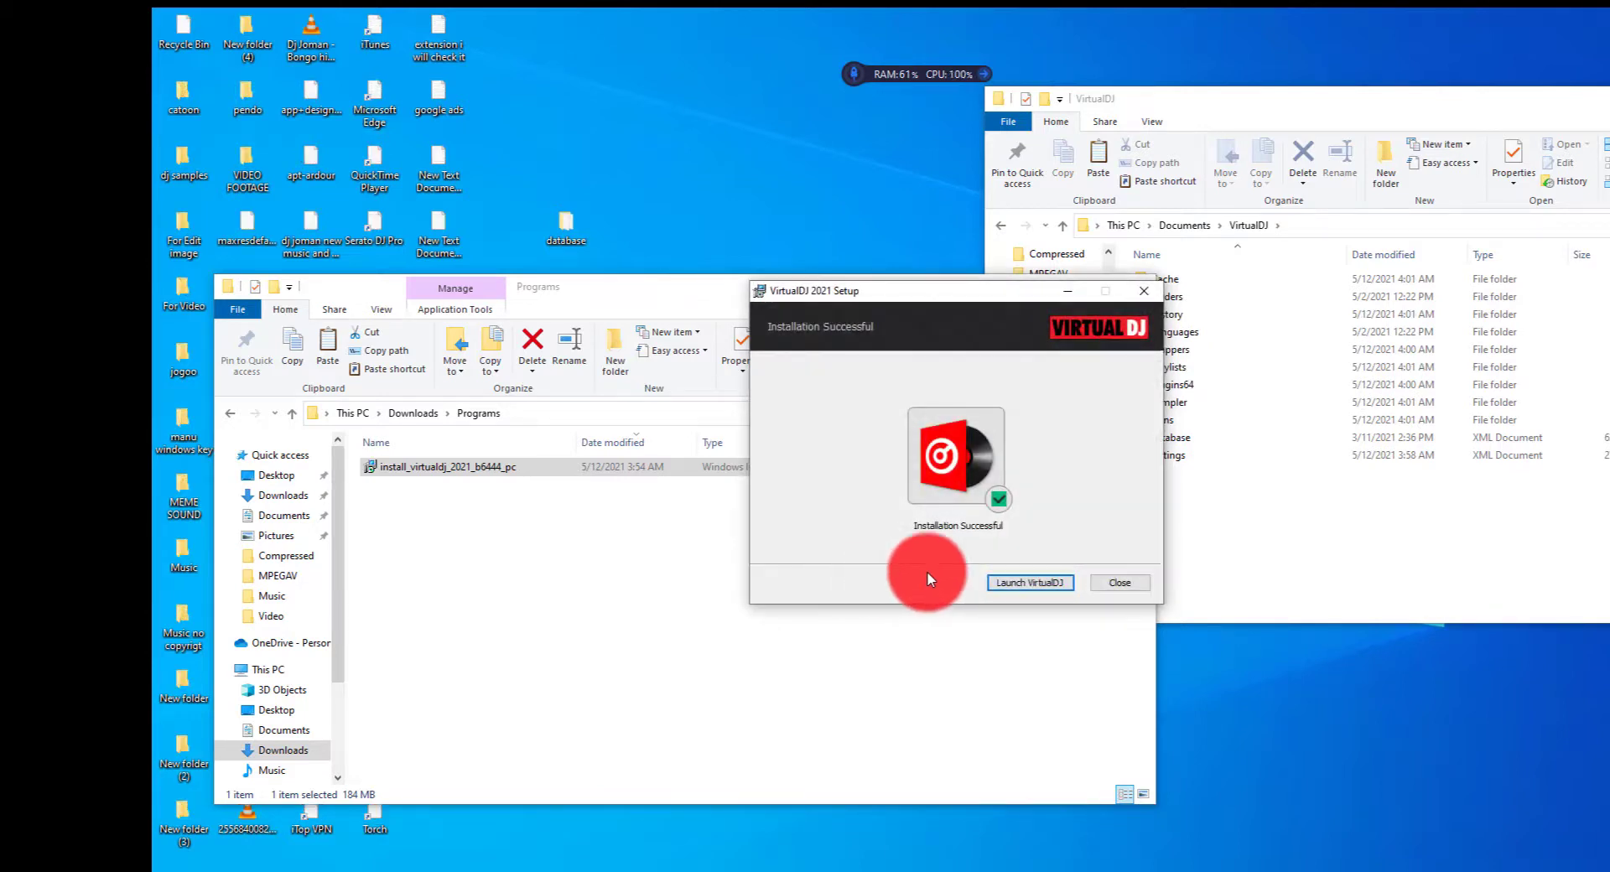
pyautogui.click(1119, 584)
pyautogui.click(1054, 287)
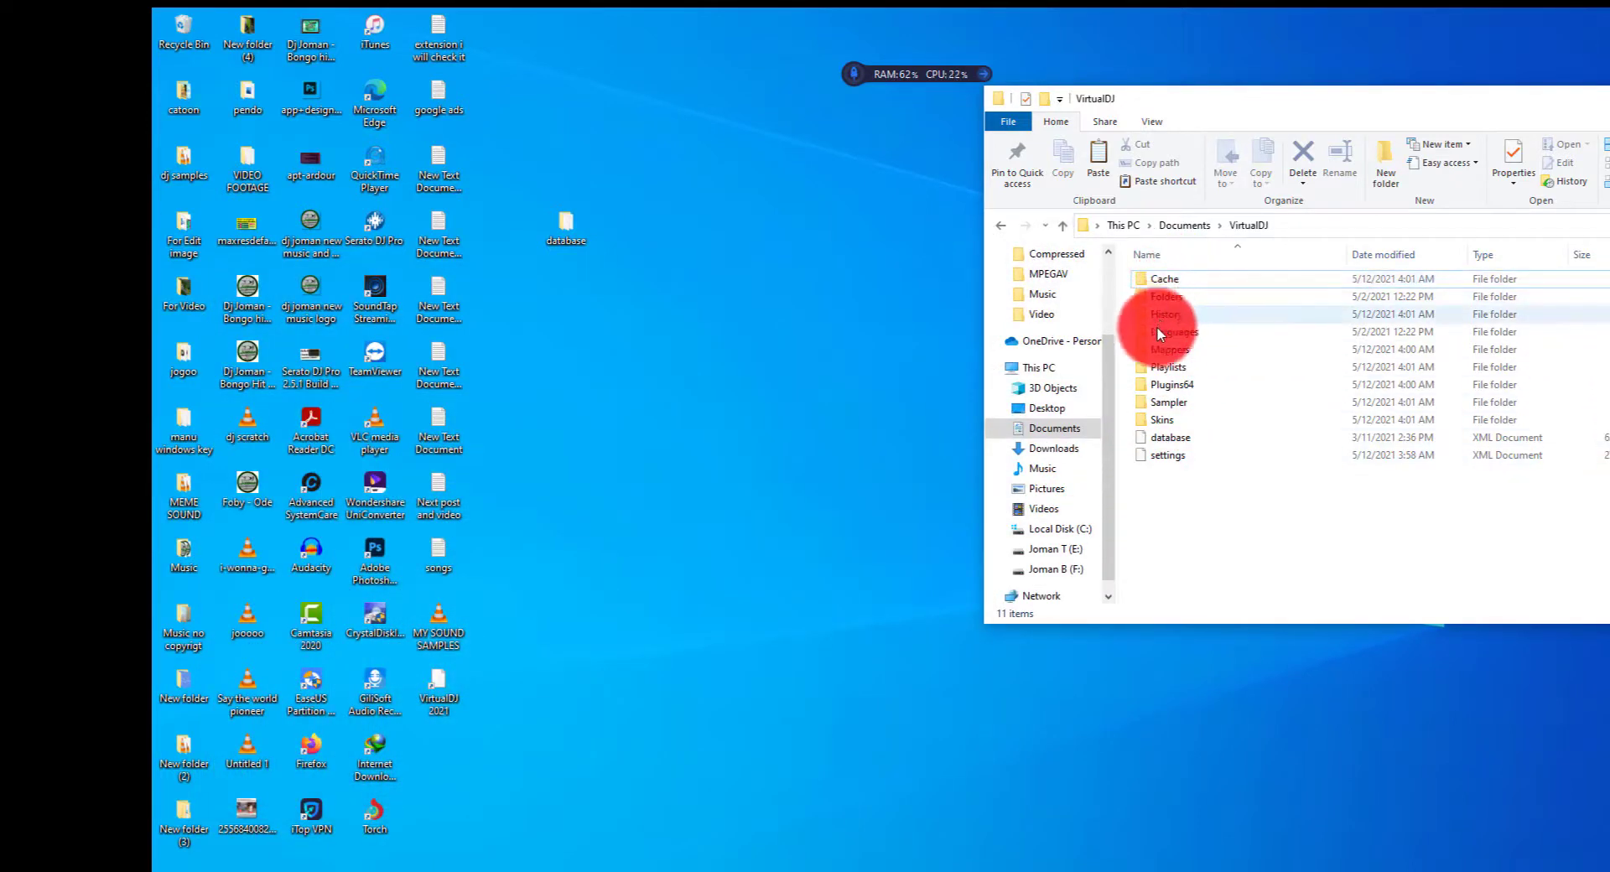
# Look inside the Mappers folder of the VirtualDJ folder in Documents, and return to the VirtualDJ folder.
pyautogui.click(1179, 354)
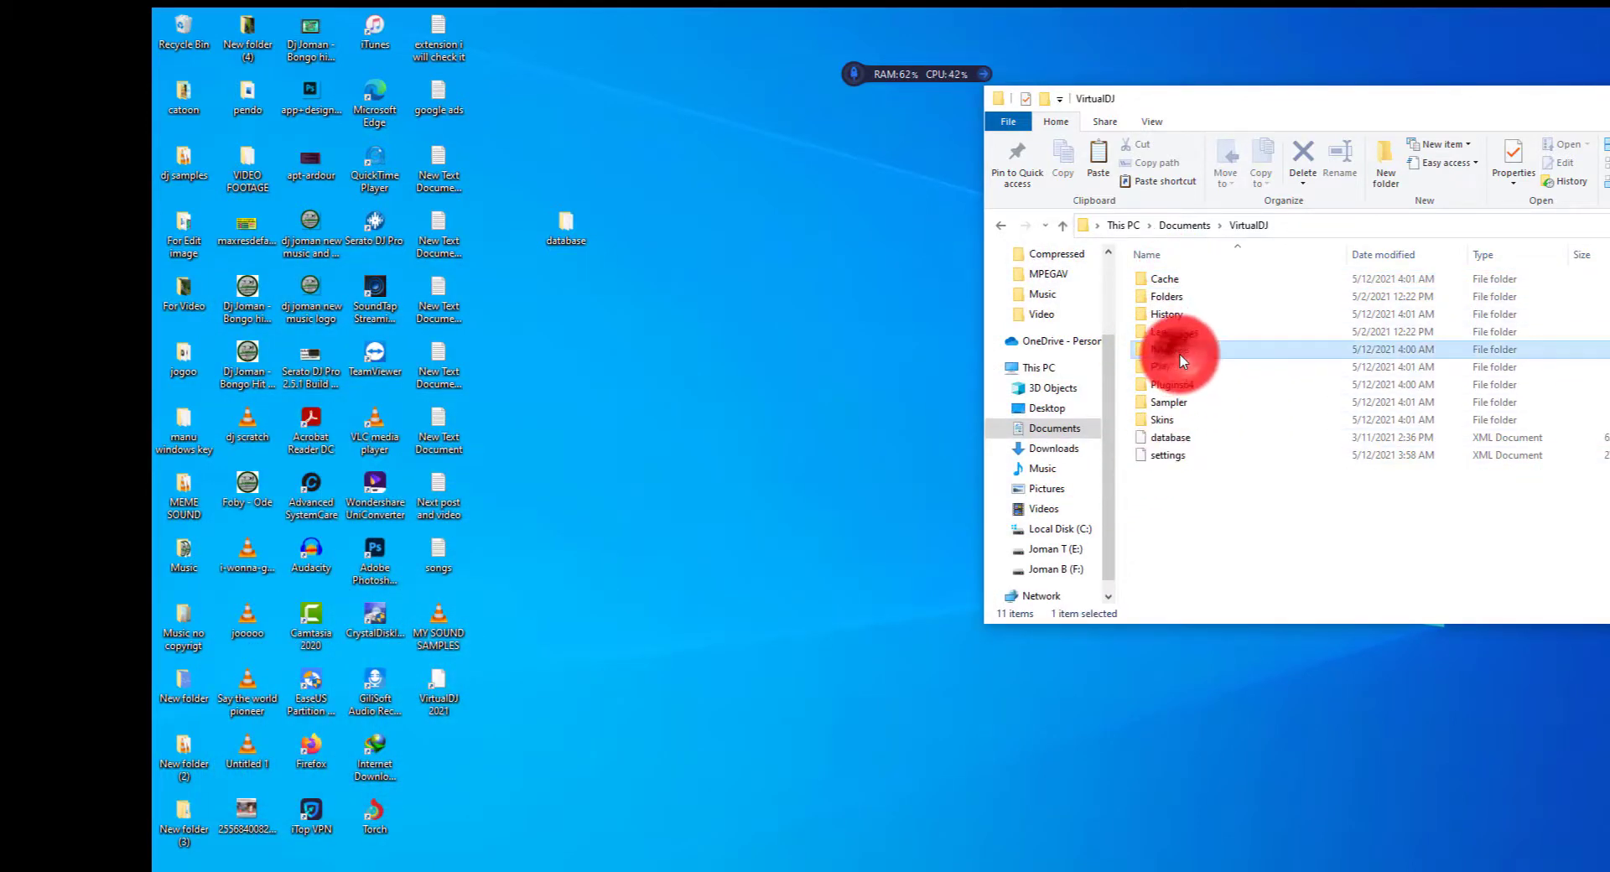
pyautogui.doubleClick(1179, 354)
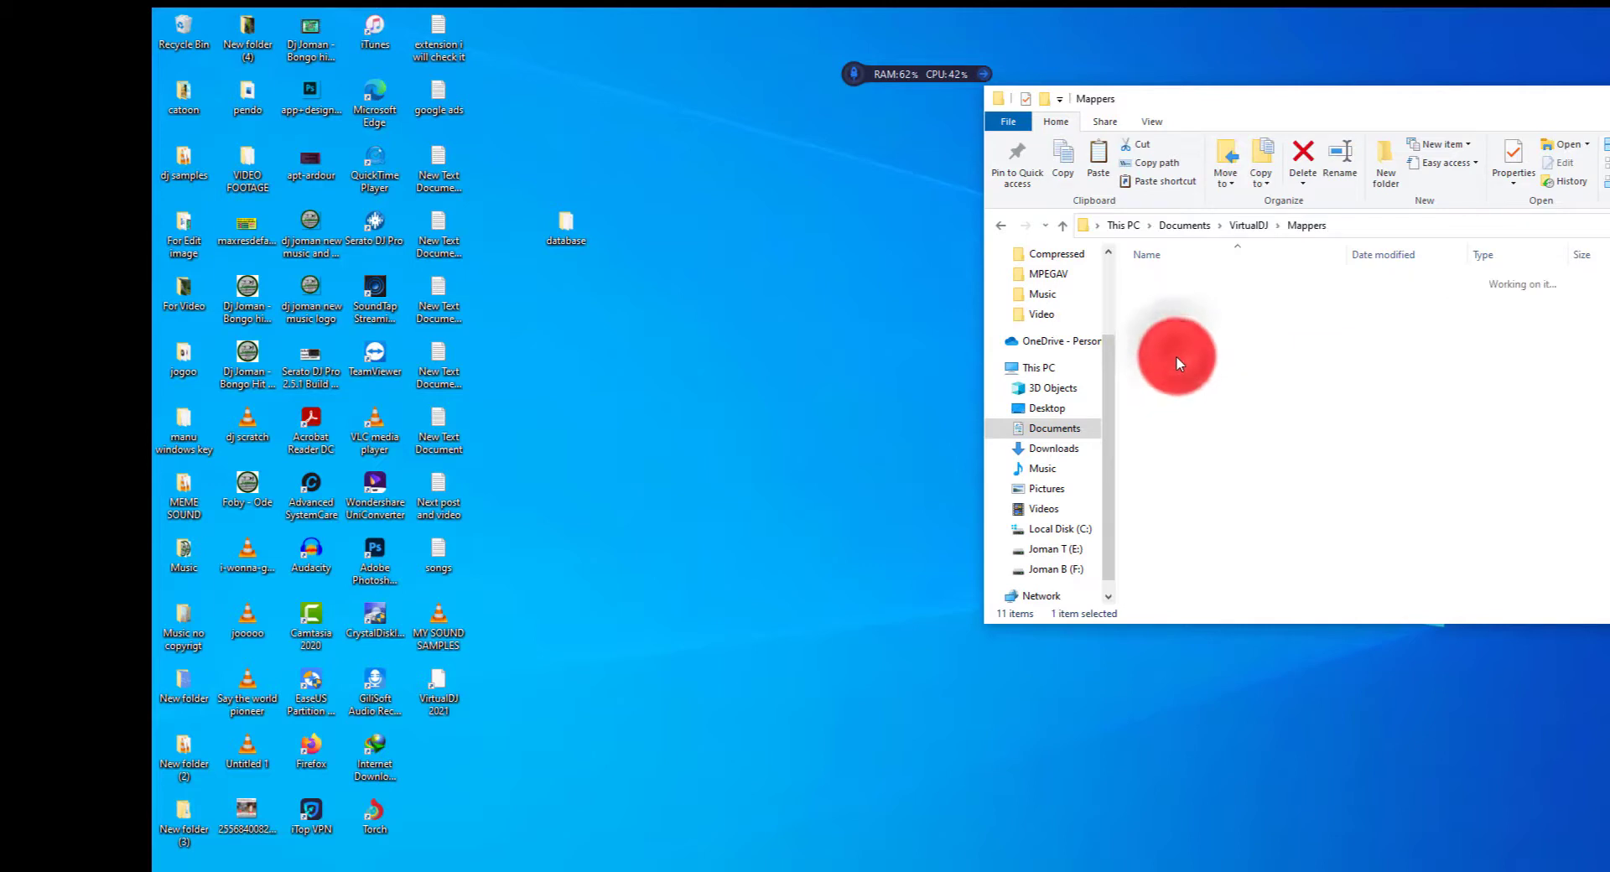
pyautogui.click(994, 226)
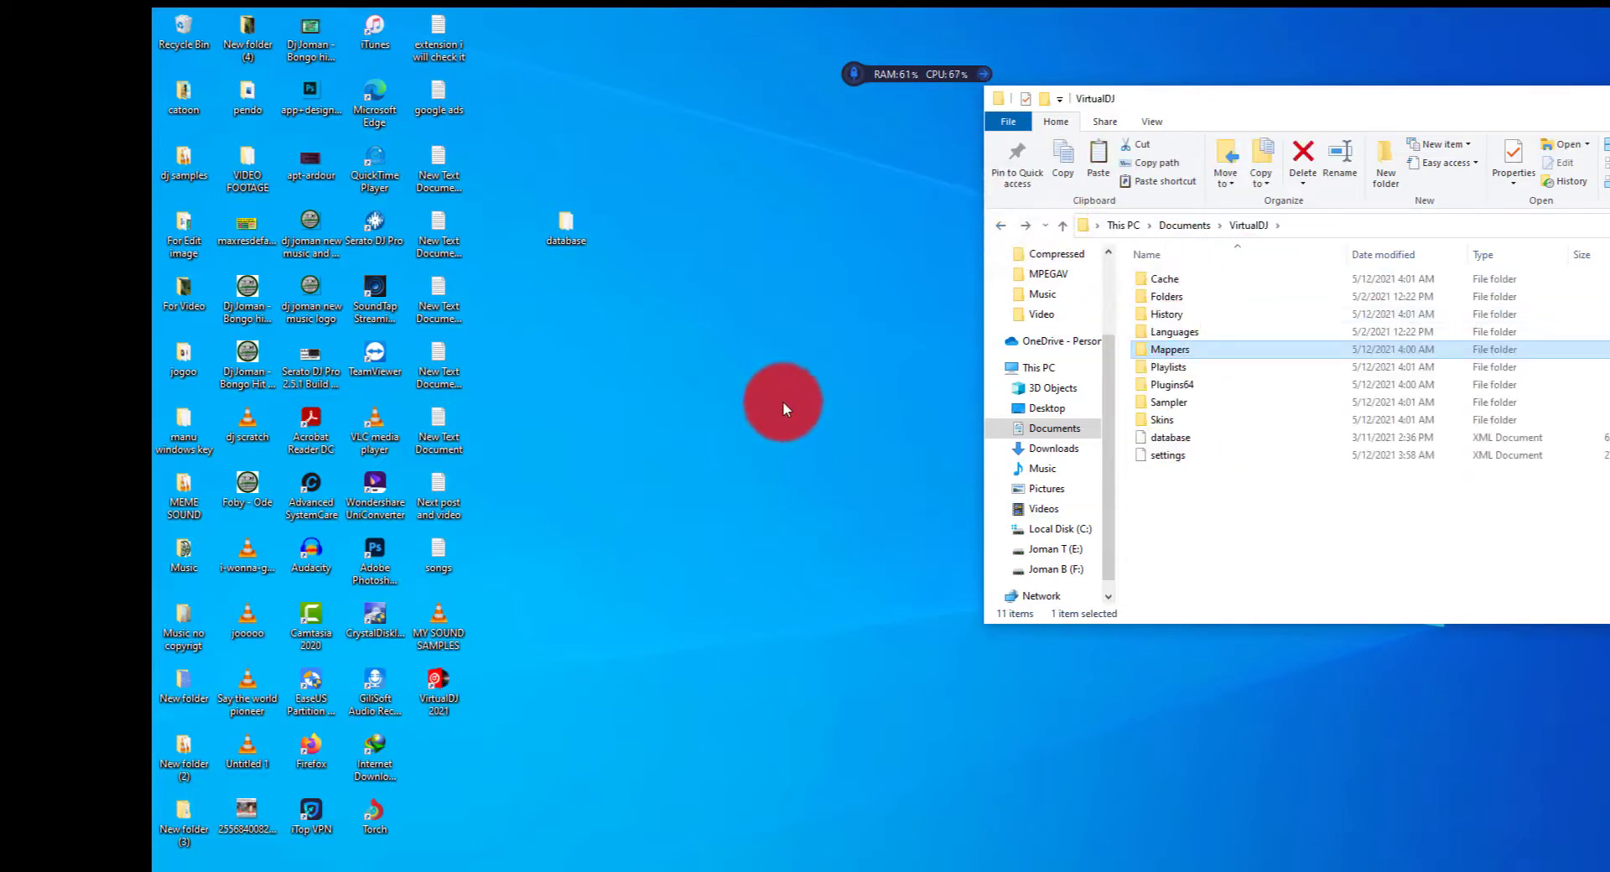
# Refresh the desktop, launch VirtualDJ 2021 and skip connecting an account.
pyautogui.rightClick(837, 448)
pyautogui.click(843, 453)
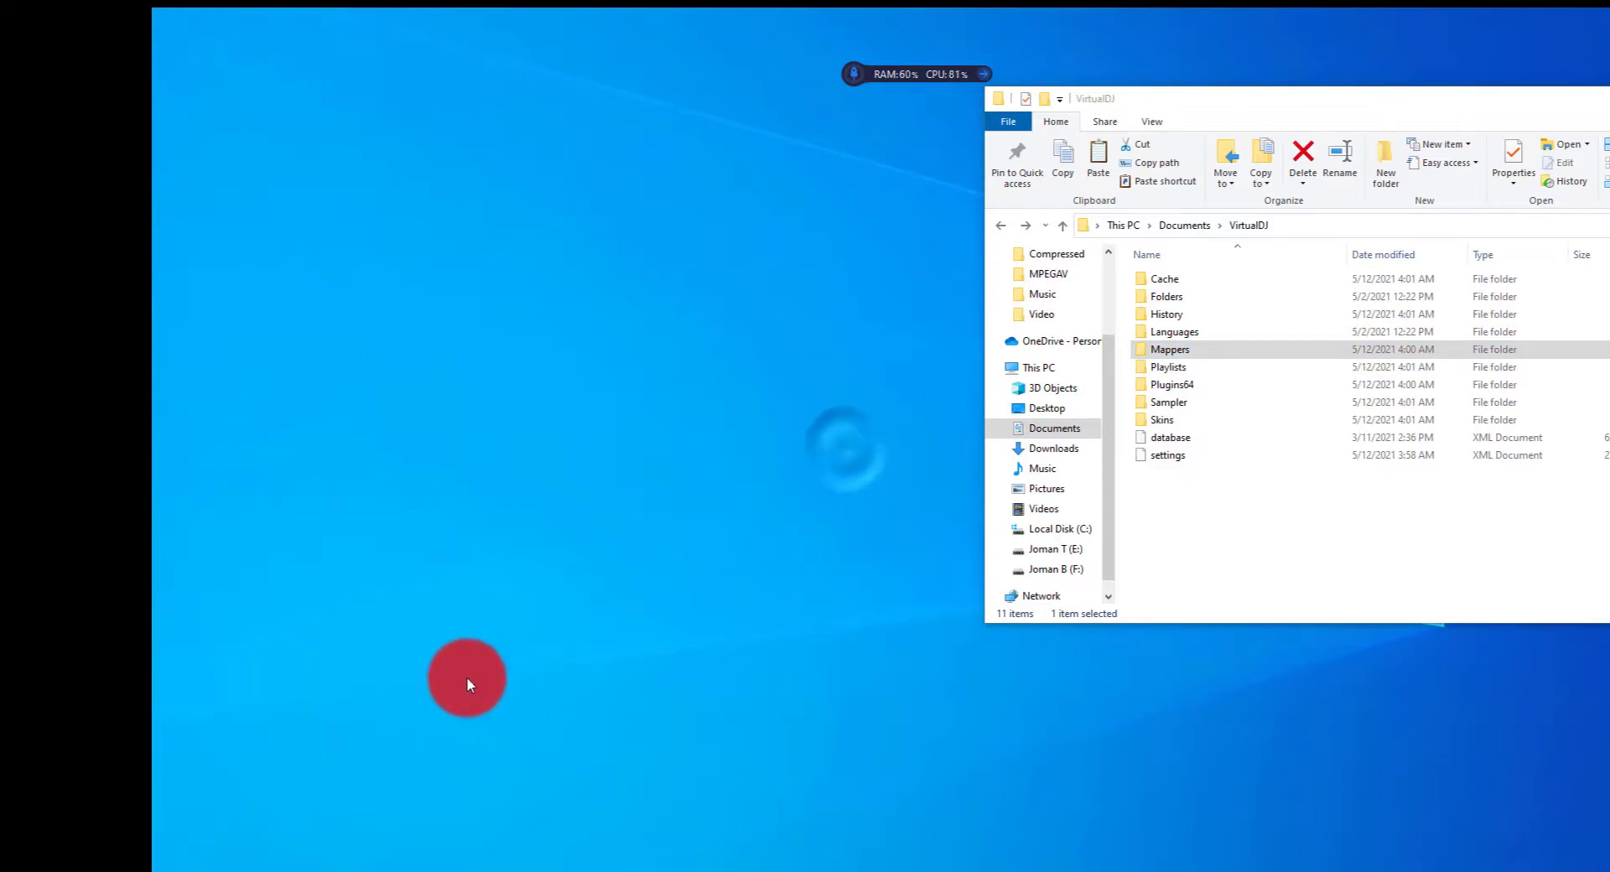
pyautogui.doubleClick(440, 682)
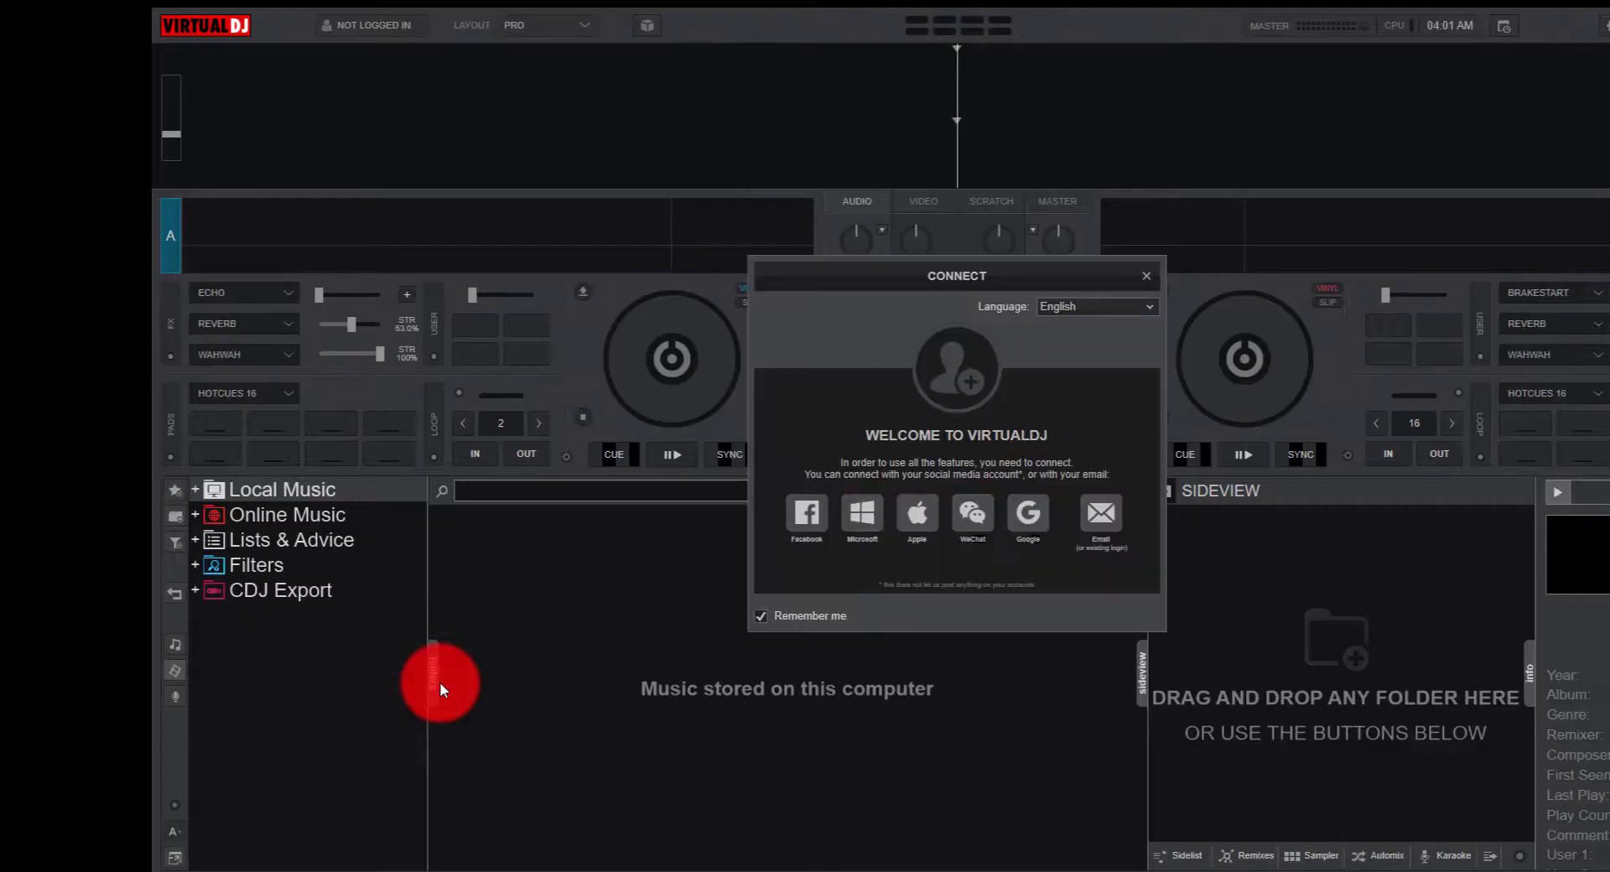
pyautogui.click(1146, 275)
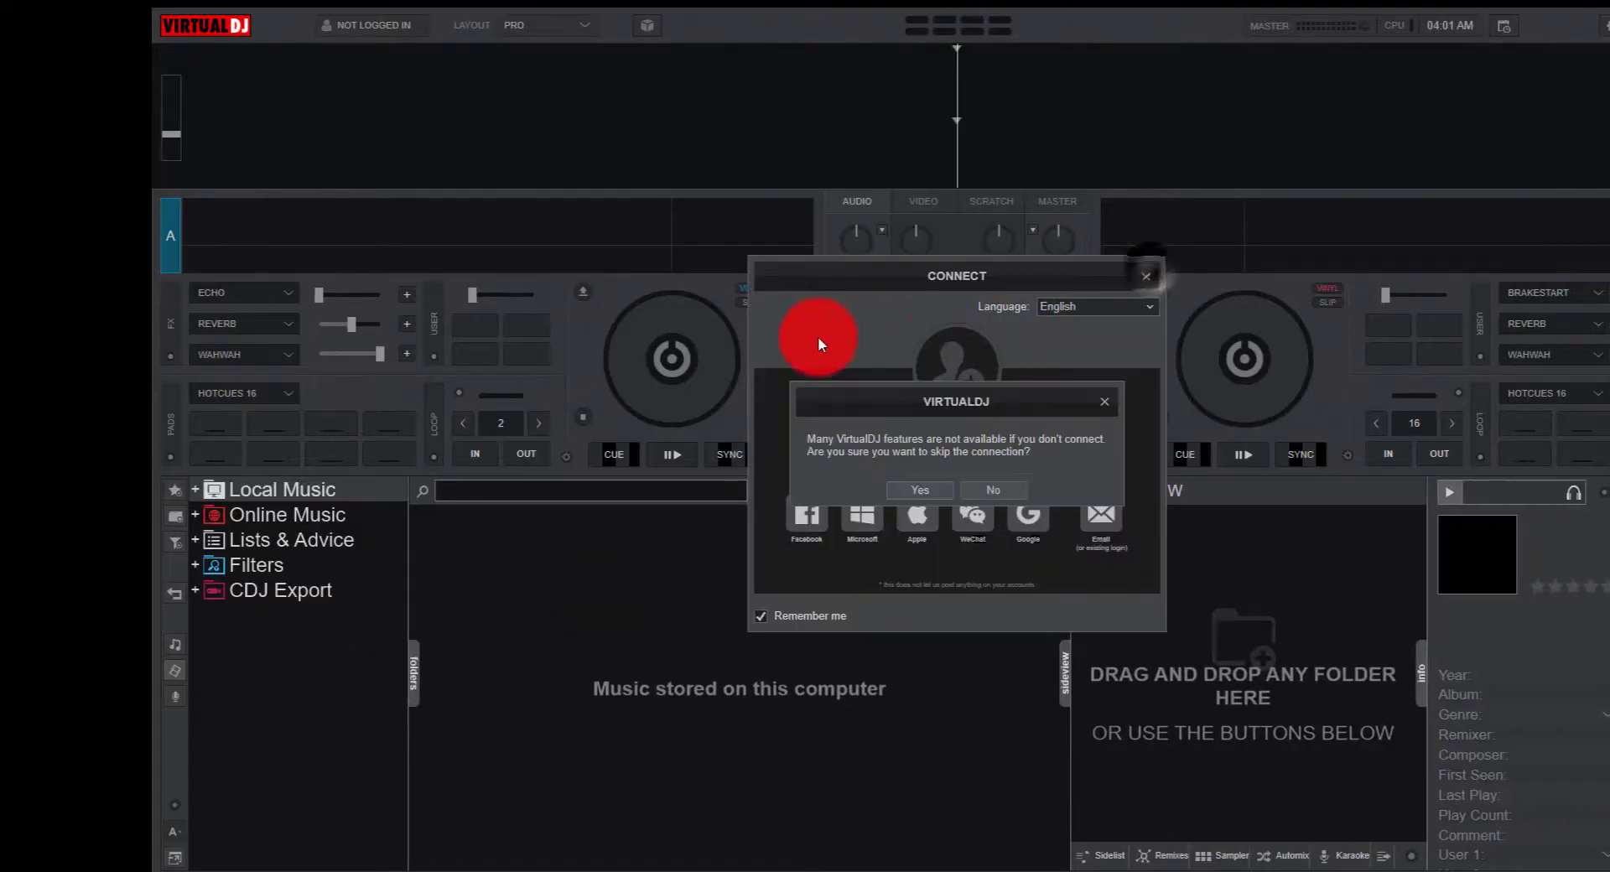
pyautogui.click(998, 495)
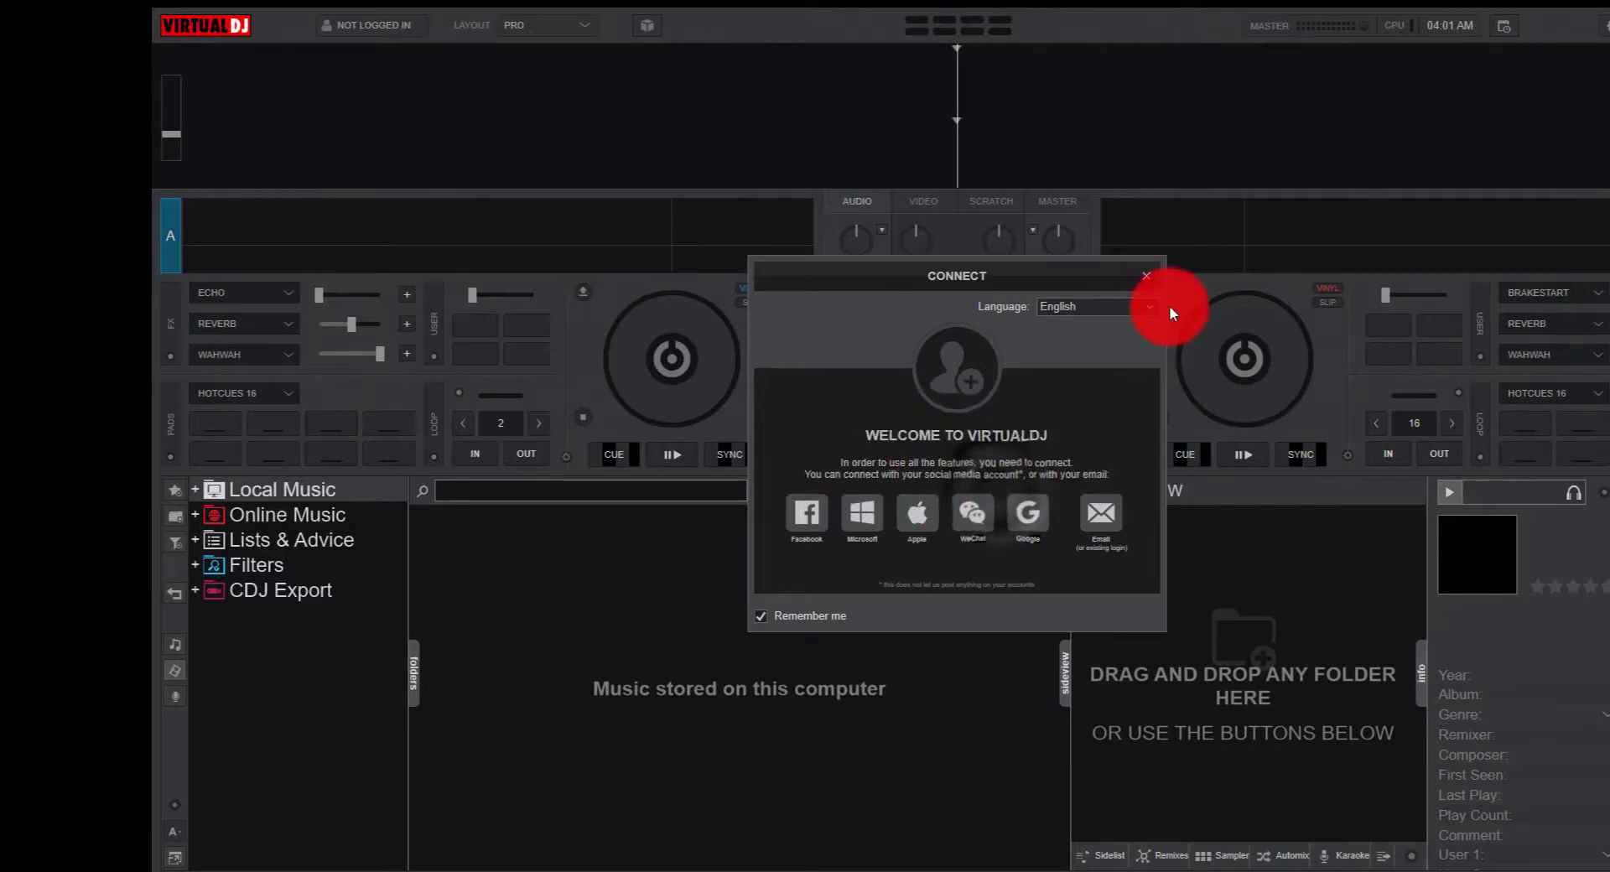
pyautogui.click(1145, 275)
pyautogui.click(907, 490)
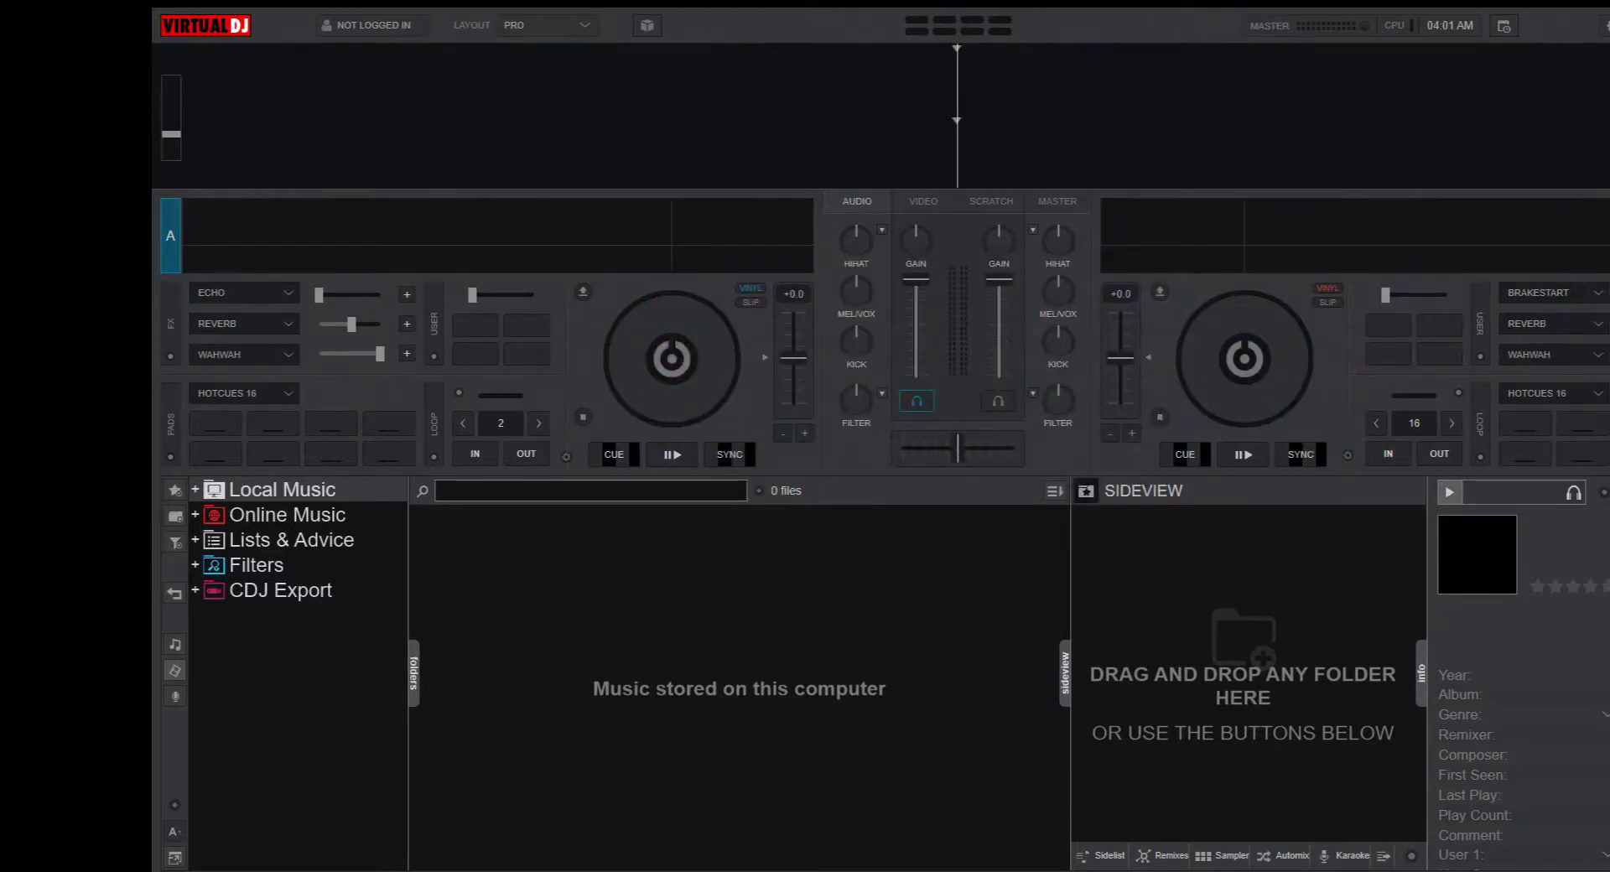
# Review the Mapping settings and the Default and Old skins in the Interface settings, and close the settings.
pyautogui.click(1600, 26)
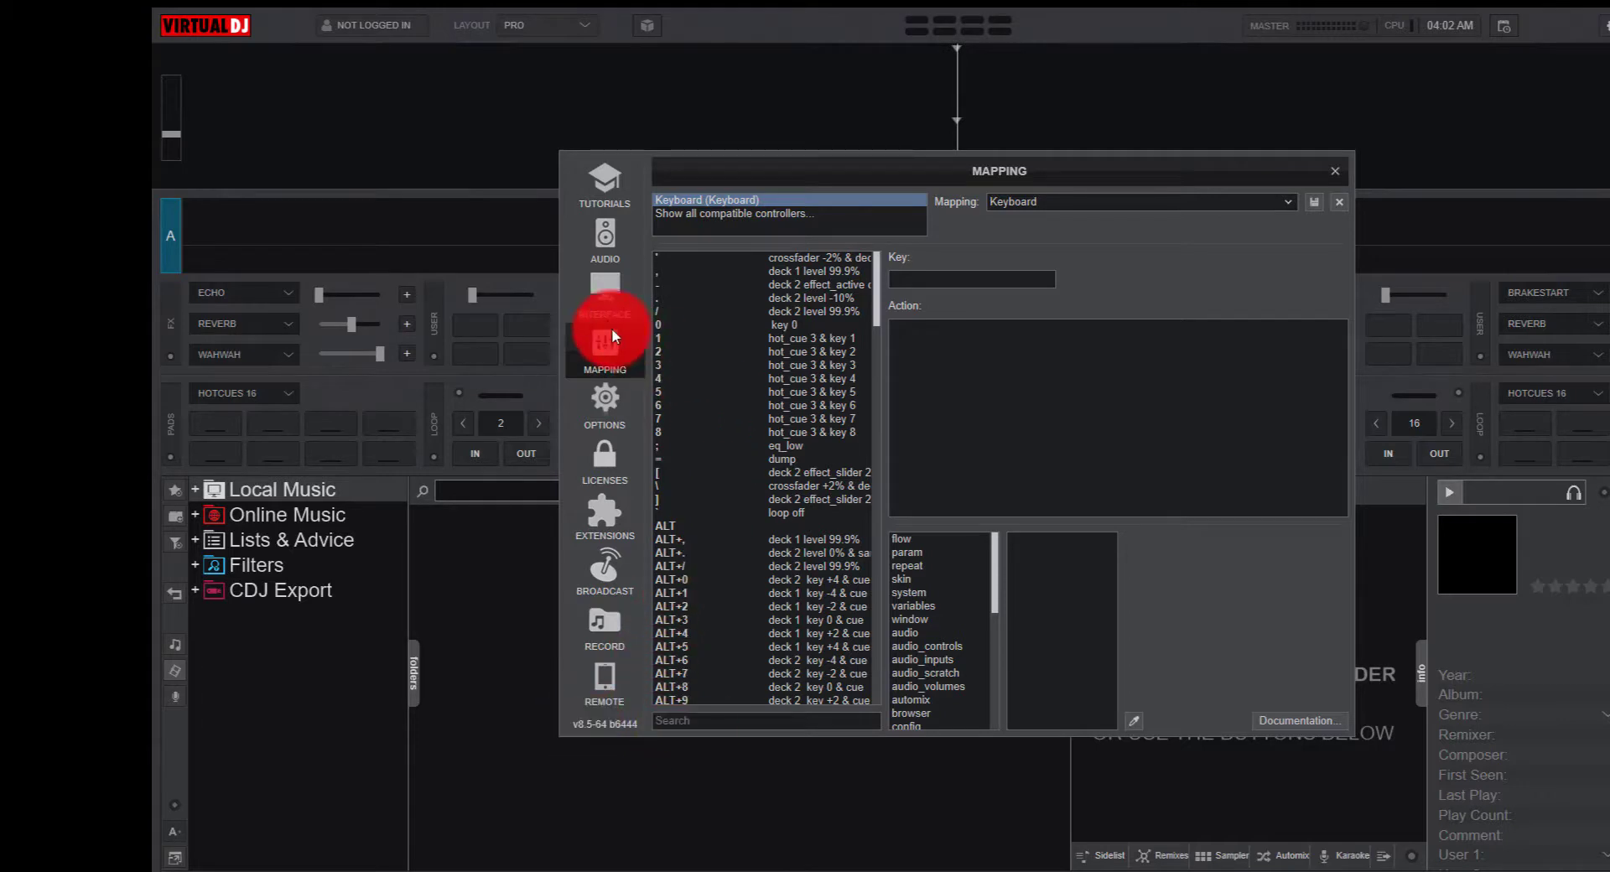
pyautogui.click(603, 299)
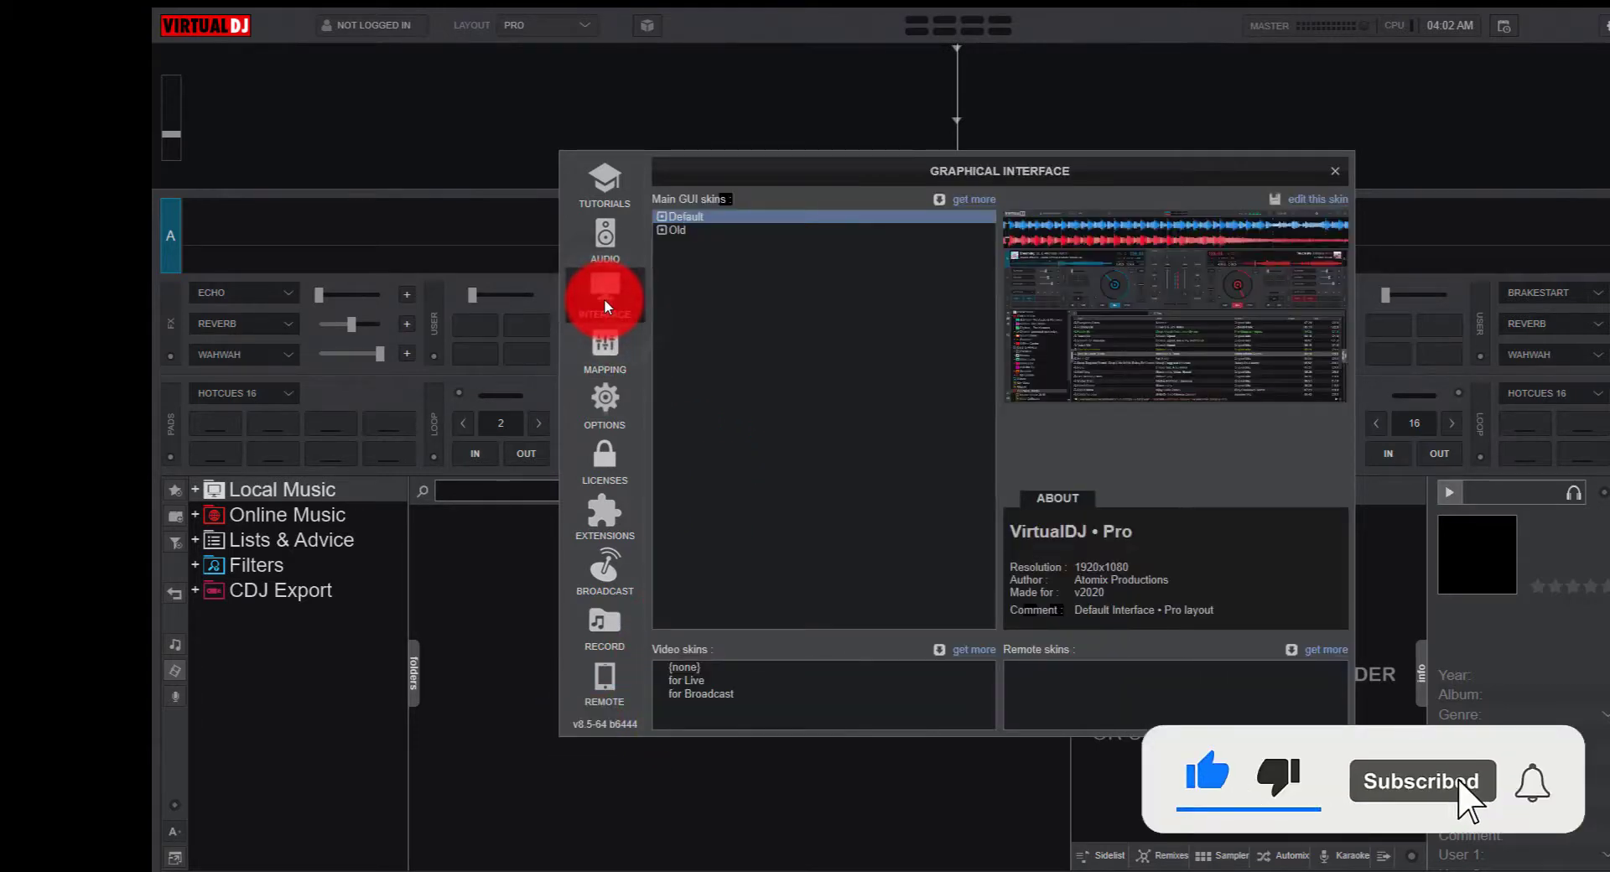
pyautogui.click(659, 230)
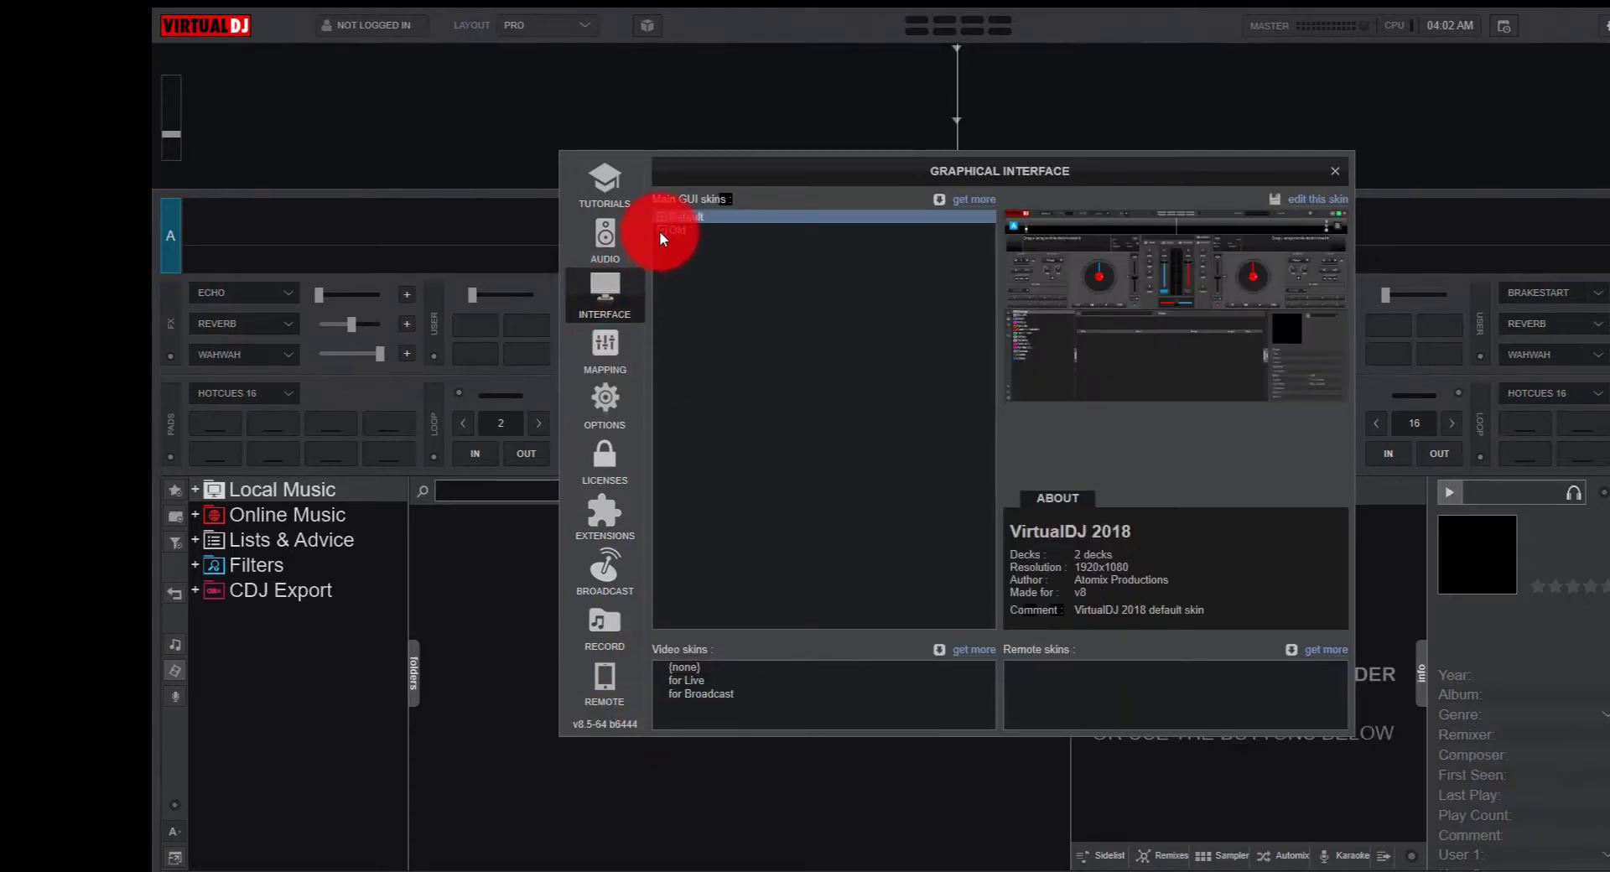
pyautogui.click(676, 214)
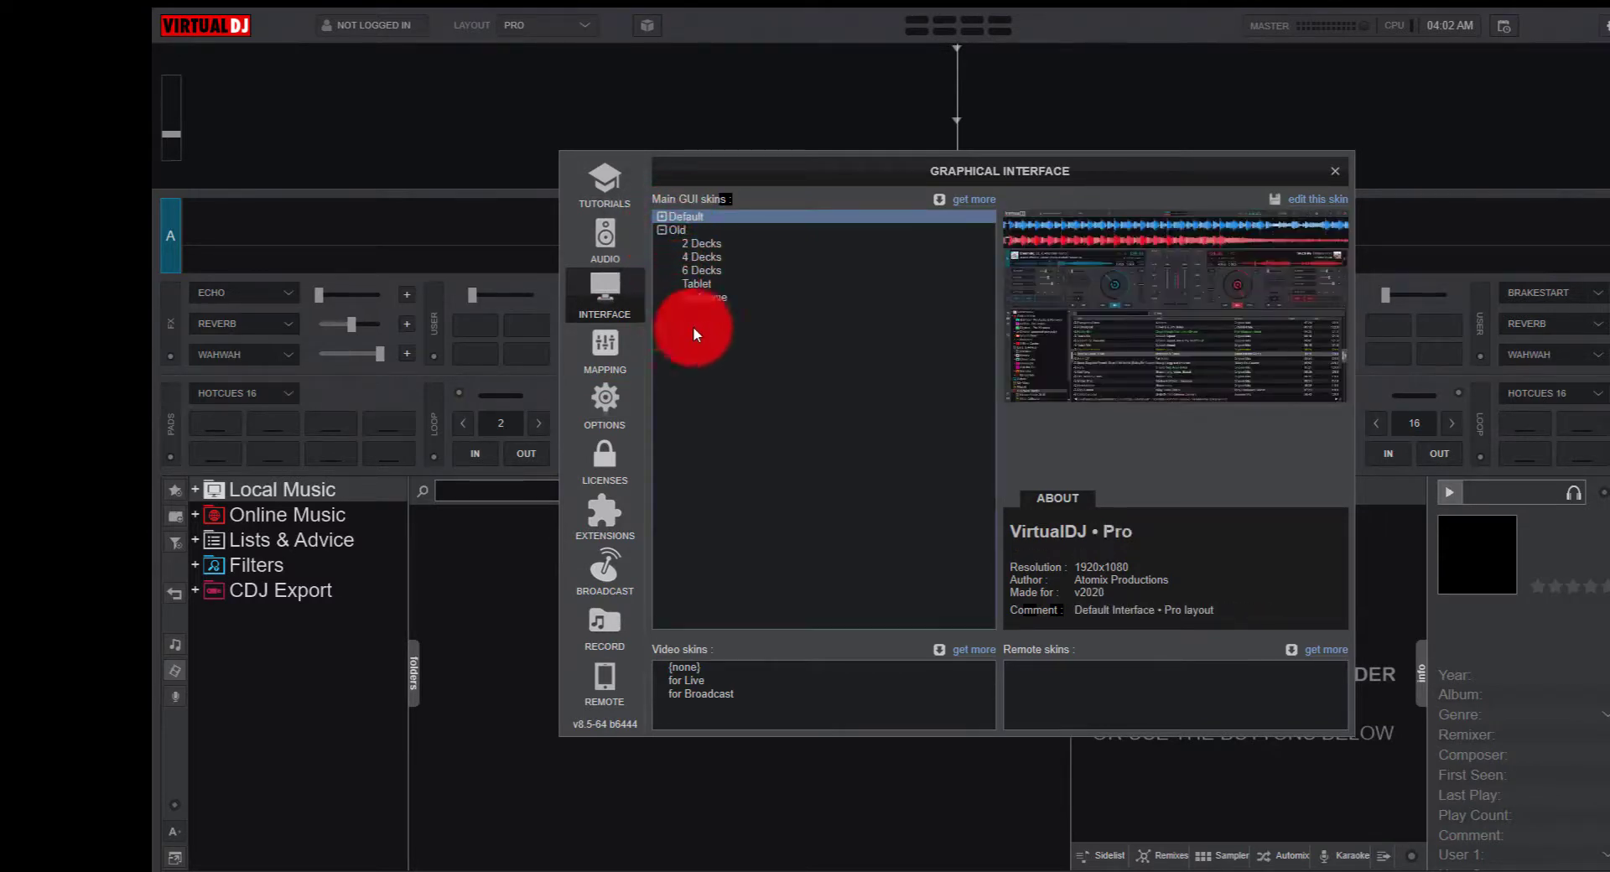
pyautogui.click(1340, 174)
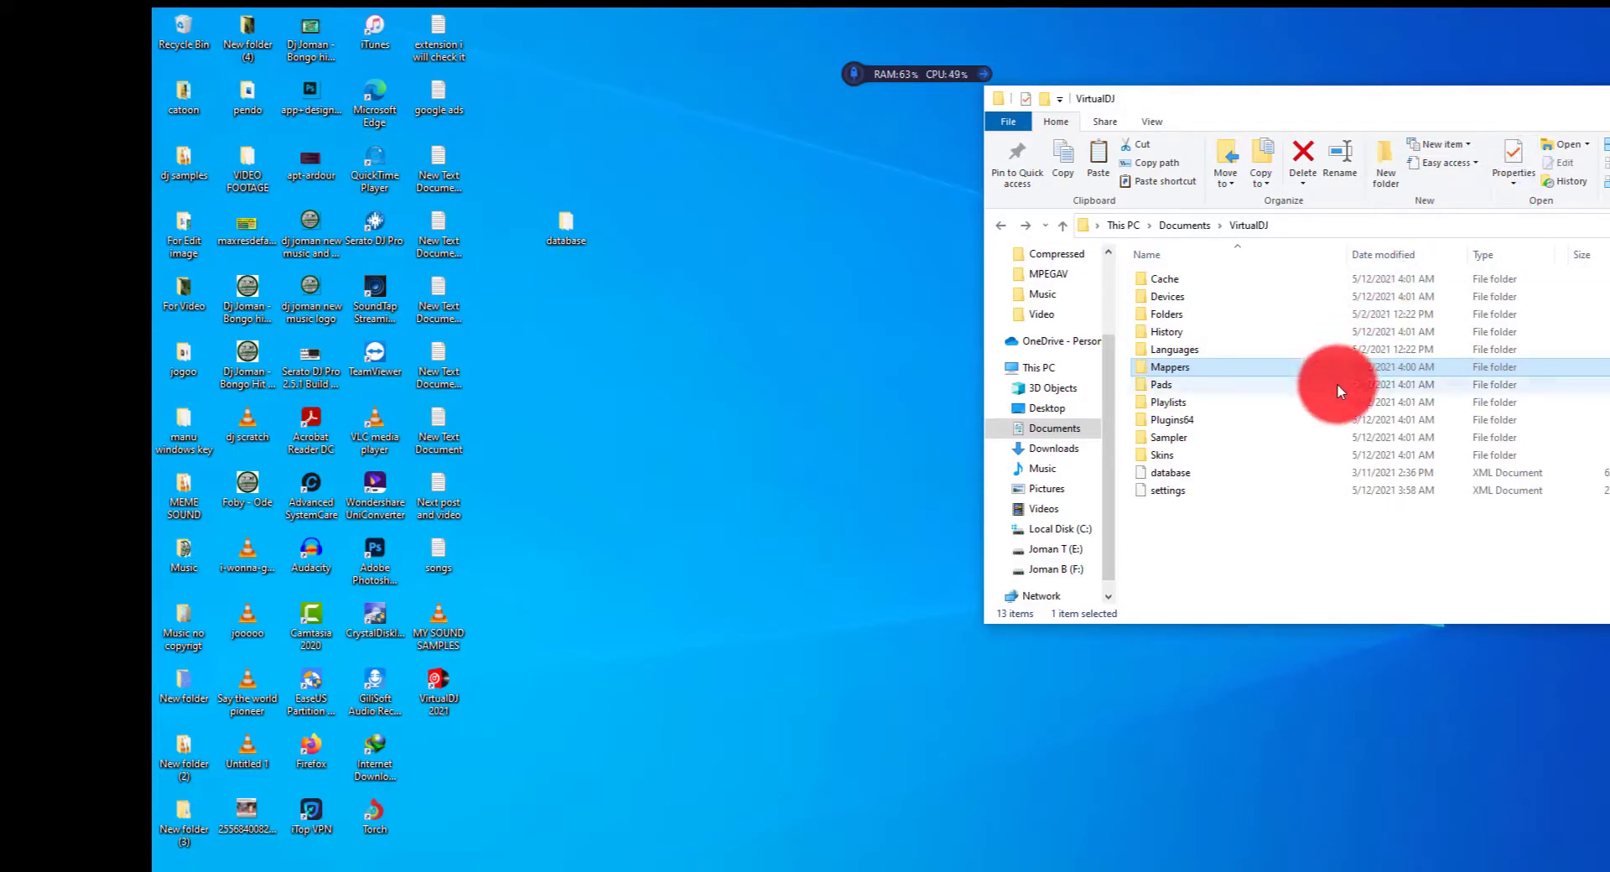
# Look inside the Skins folder of the VirtualDJ folder, and go back.
pyautogui.doubleClick(1184, 451)
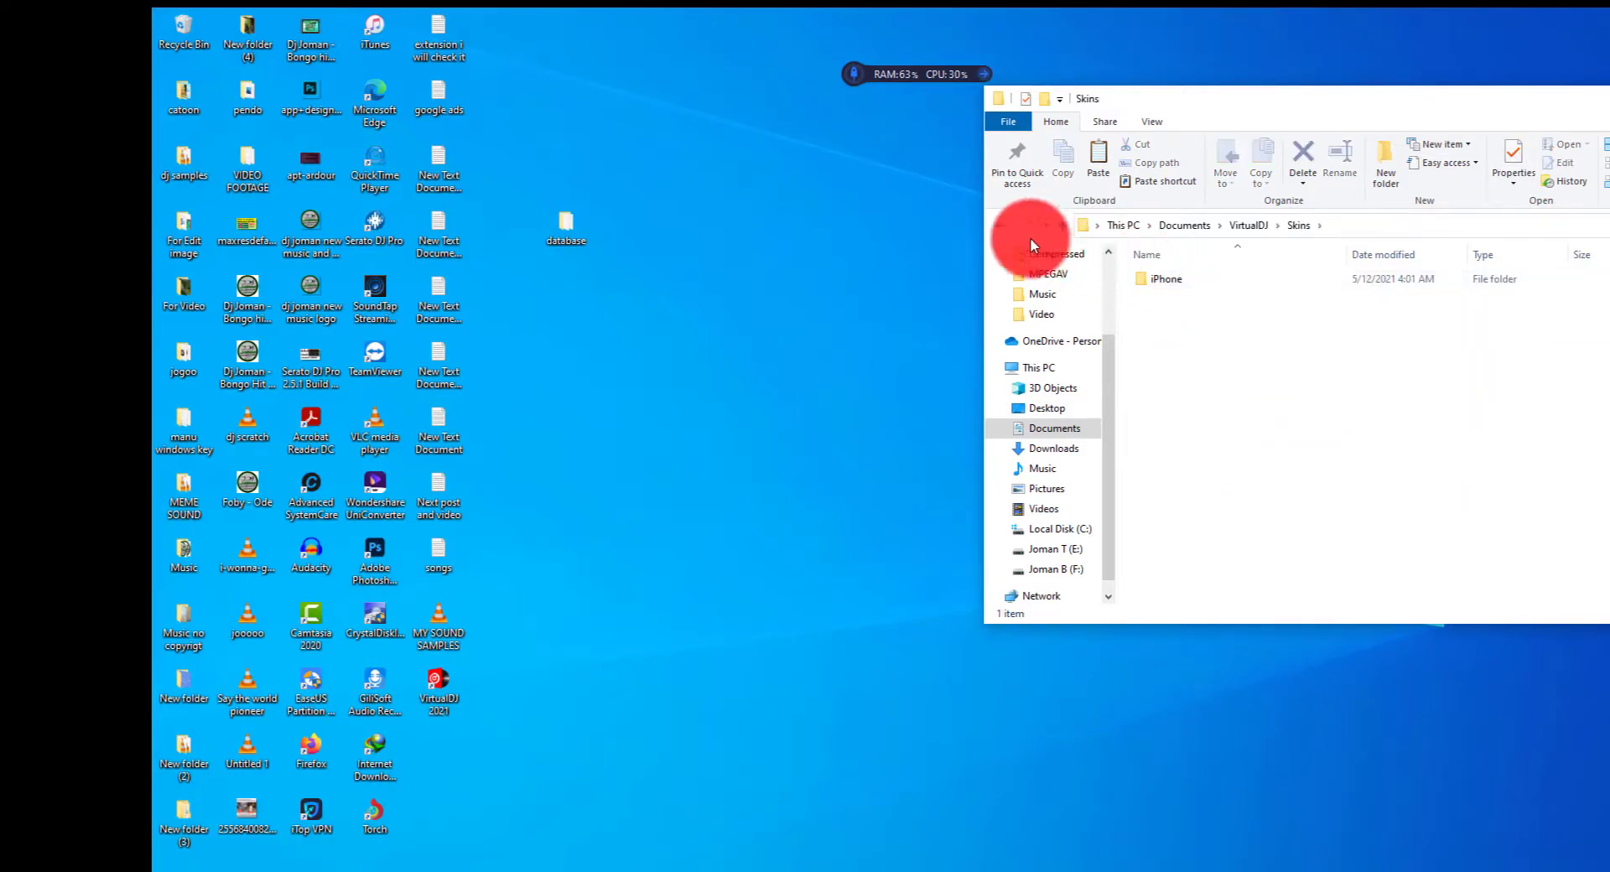
pyautogui.click(993, 226)
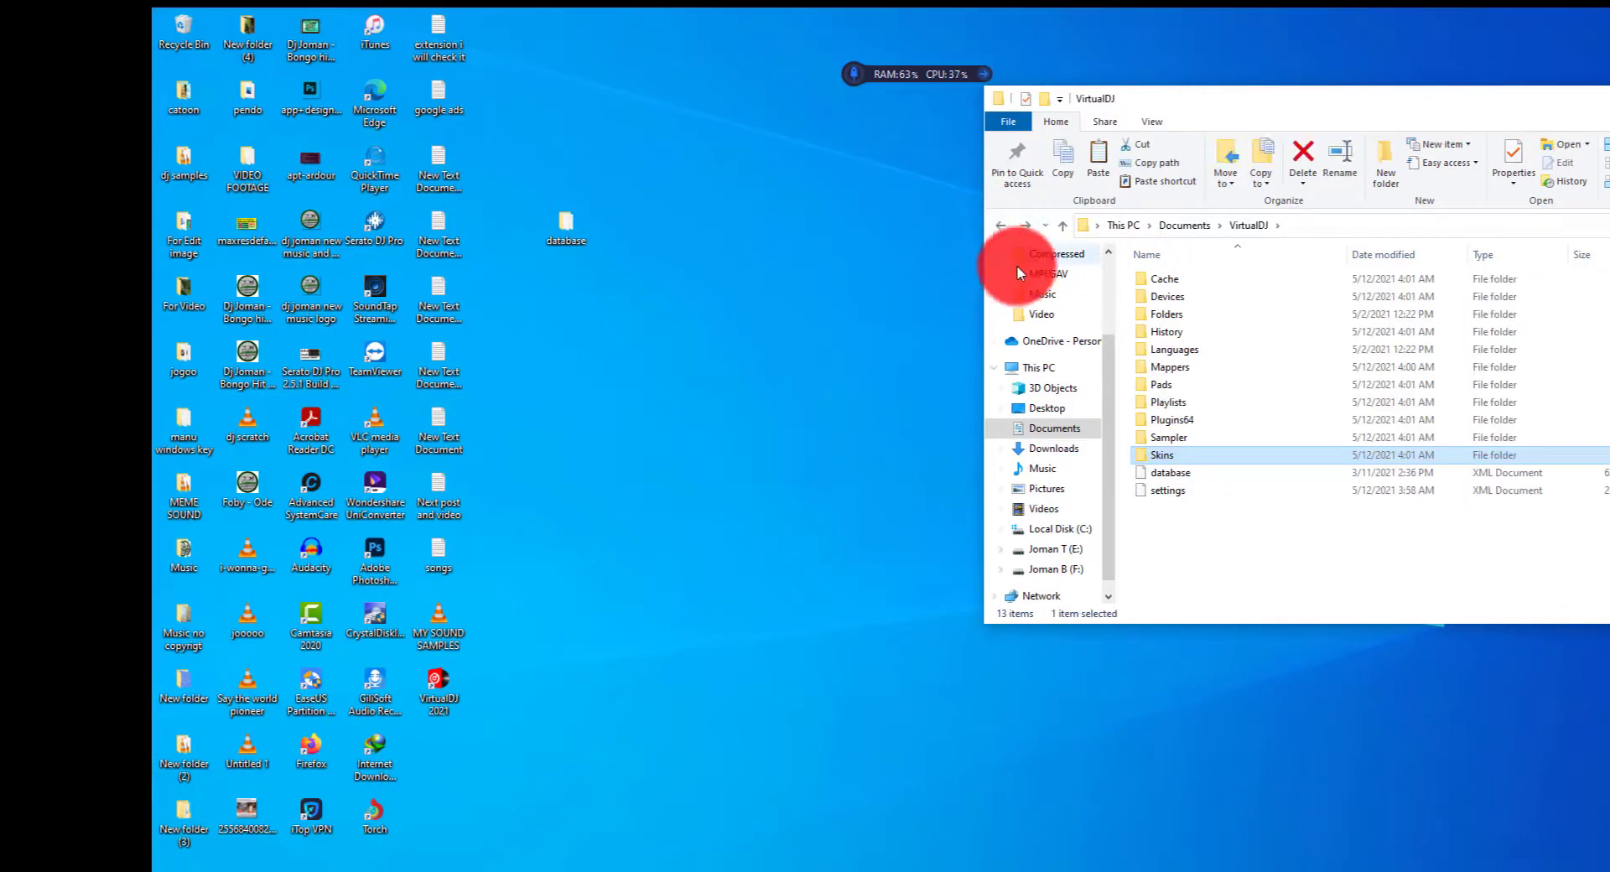
# Try to delete the database and settings files from the VirtualDJ folder in Documents.
pyautogui.click(1174, 471)
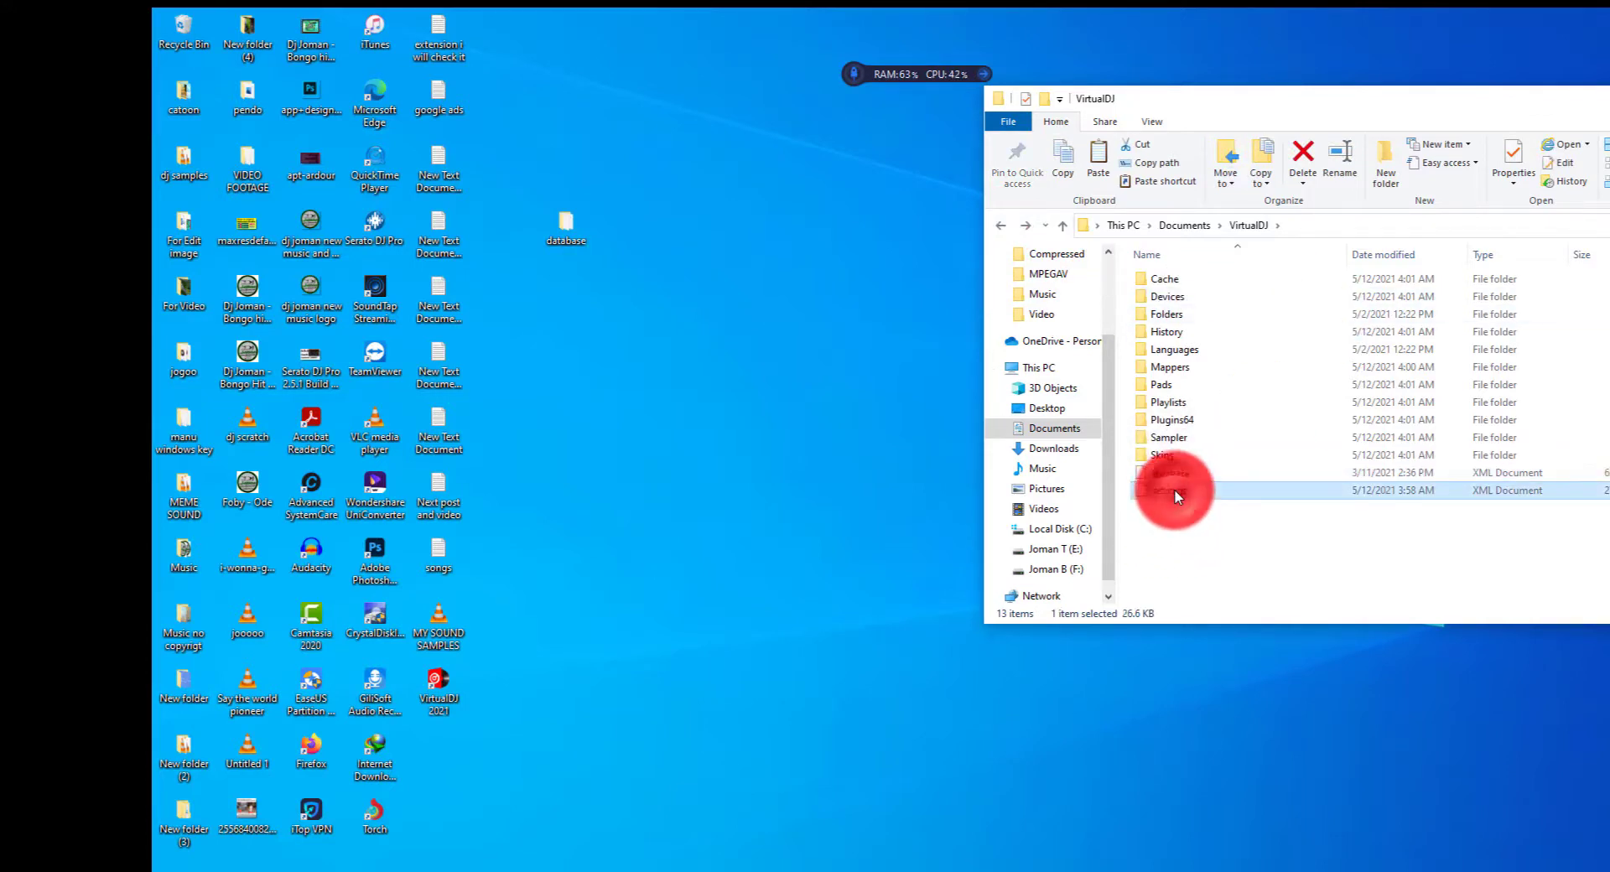
pyautogui.keyDown('ctrl'); pyautogui.click(1186, 489); pyautogui.keyUp('ctrl')
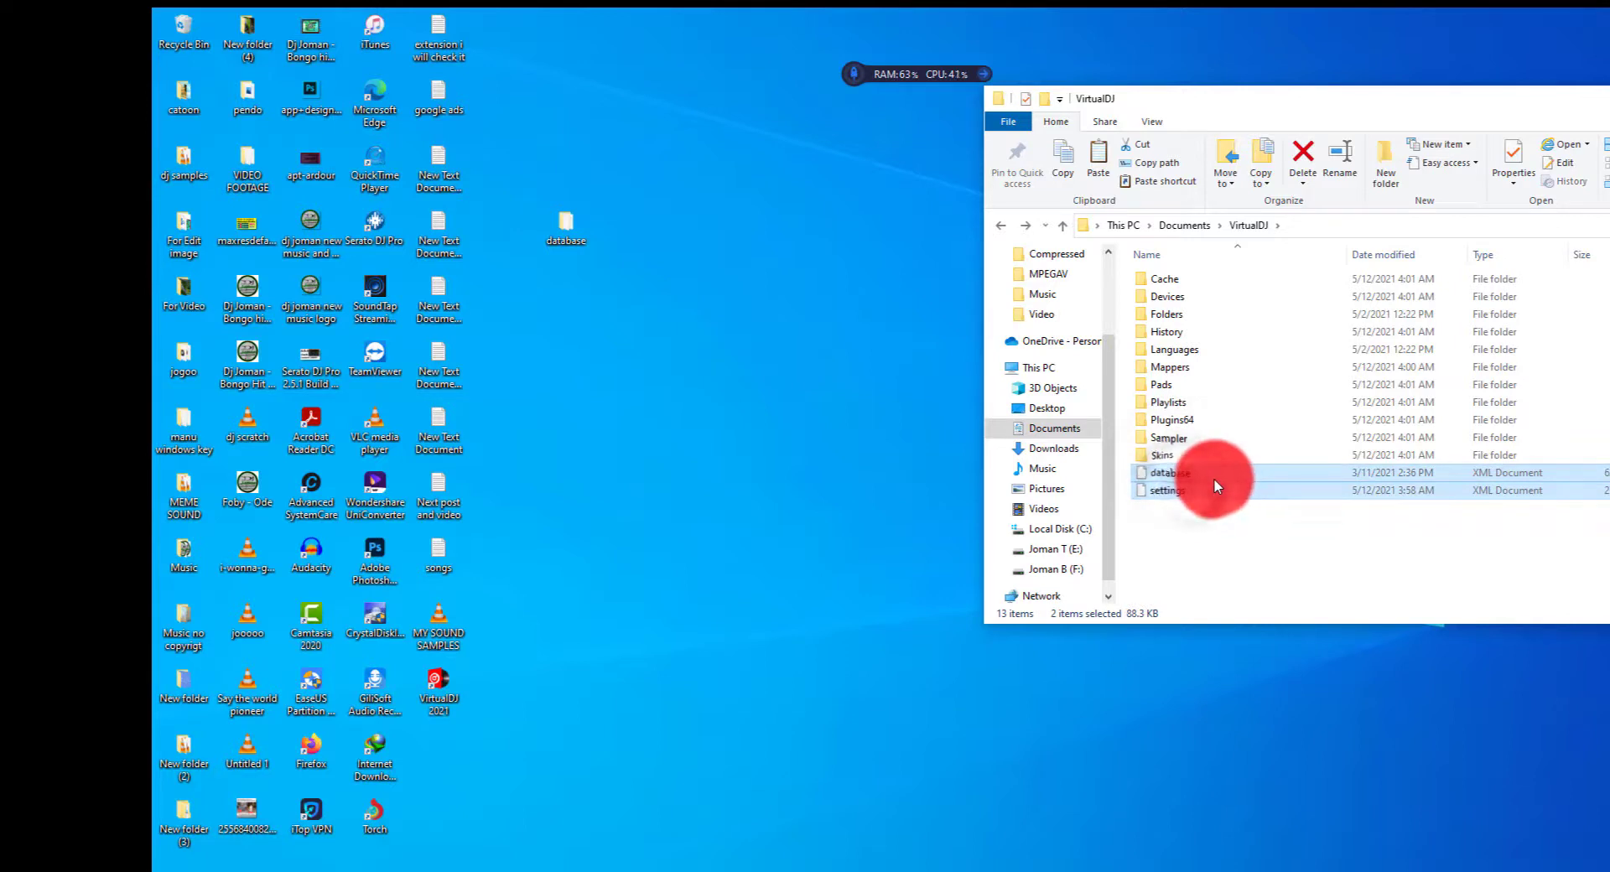
pyautogui.rightClick(1214, 483)
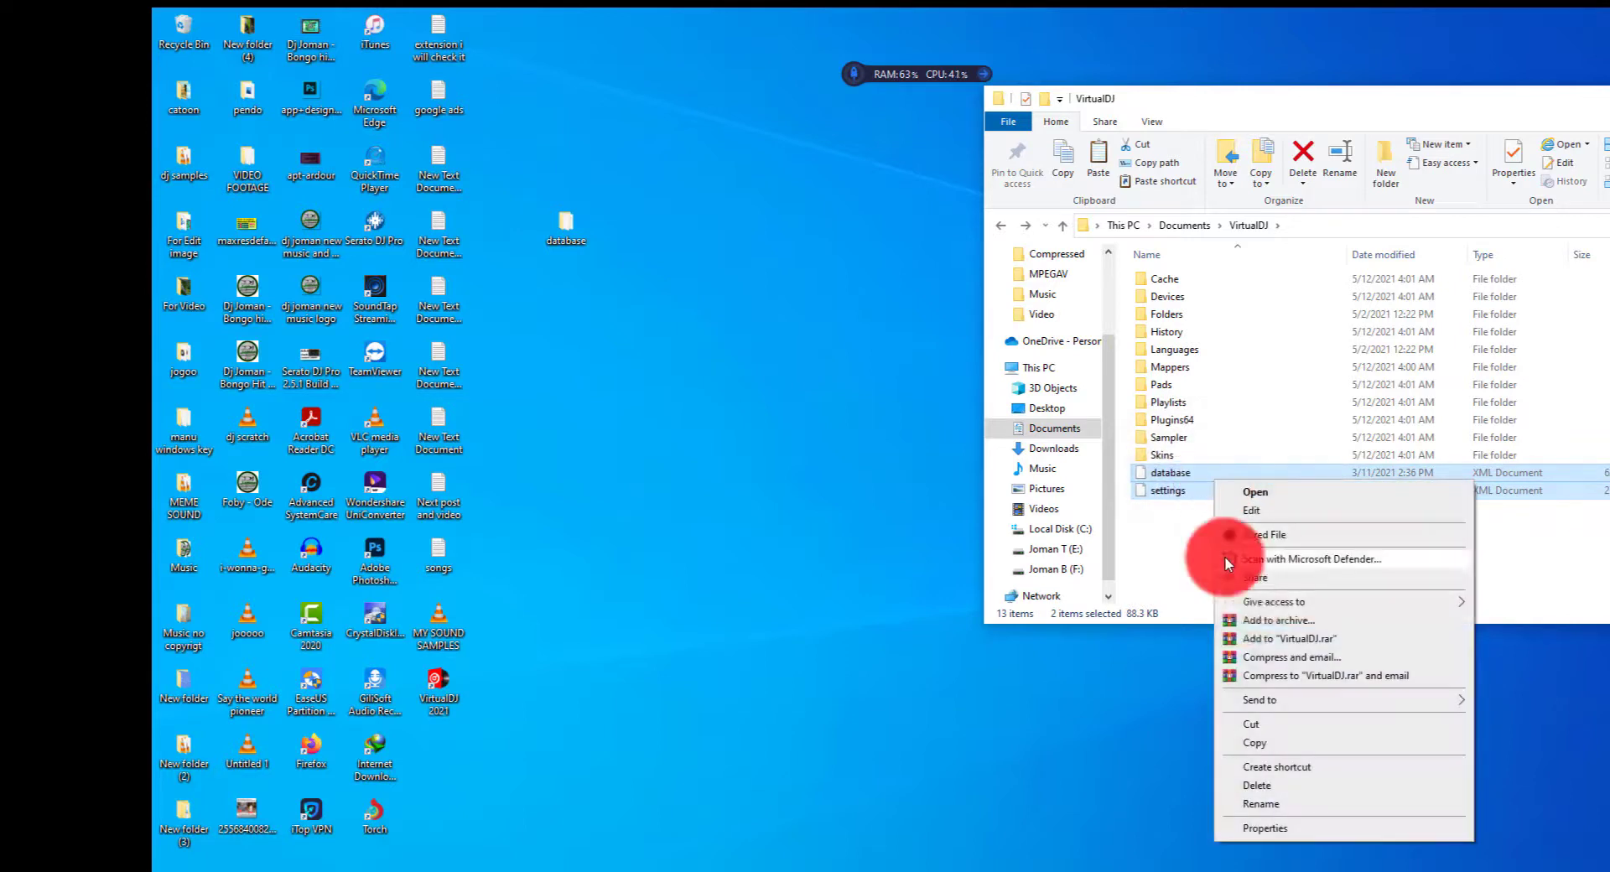
pyautogui.click(1258, 786)
pyautogui.click(1024, 466)
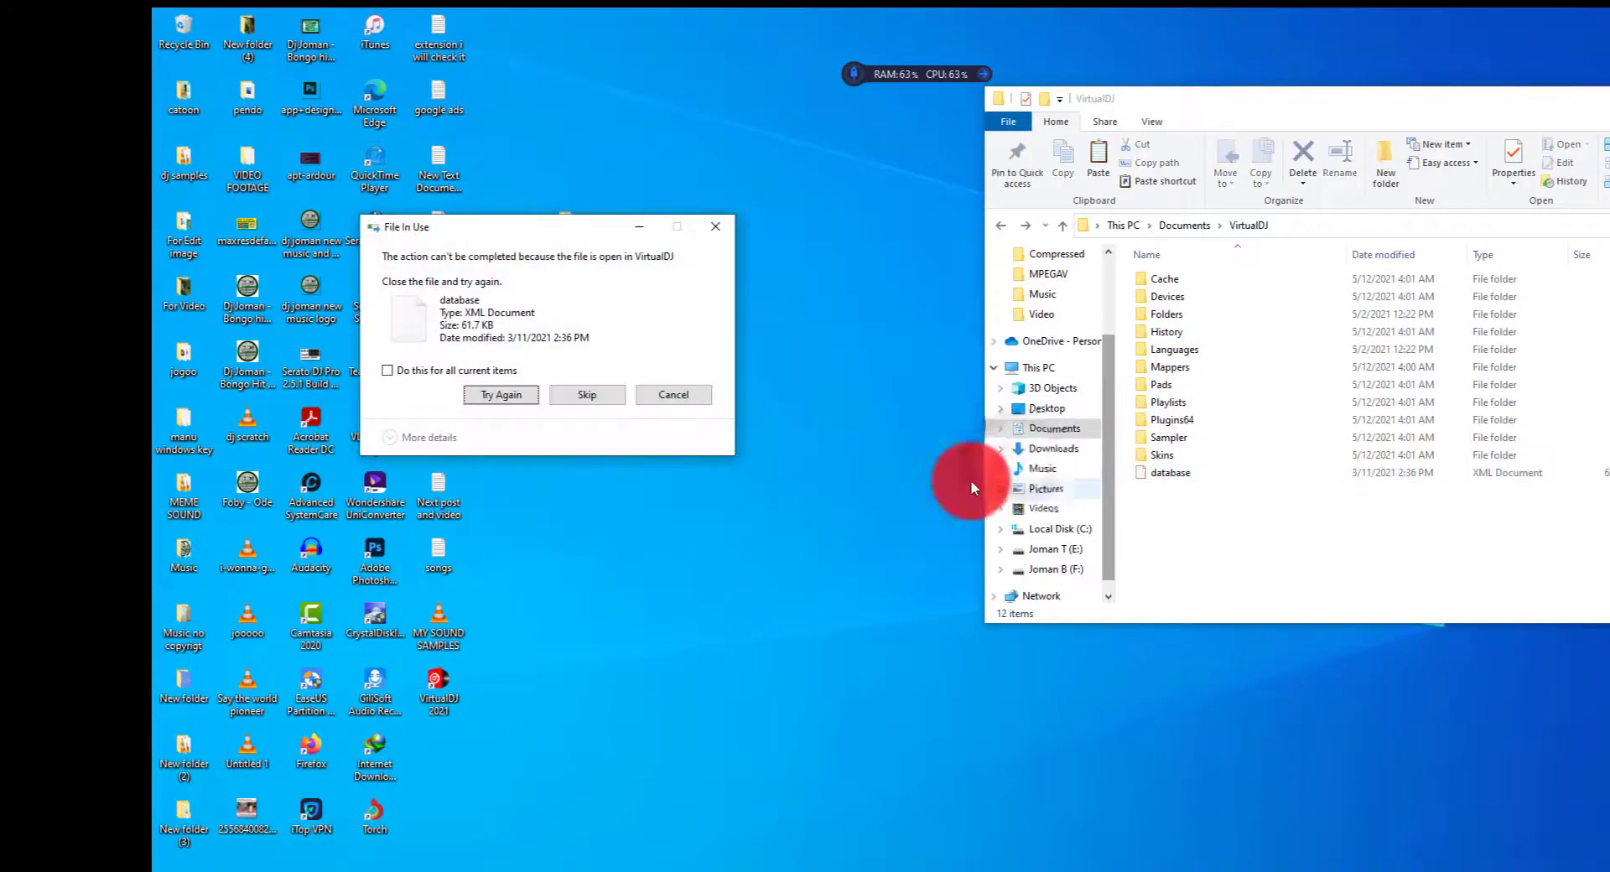
# Close the running VirtualDJ program and retry the deletion of the database file.
pyautogui.click(1080, 834)
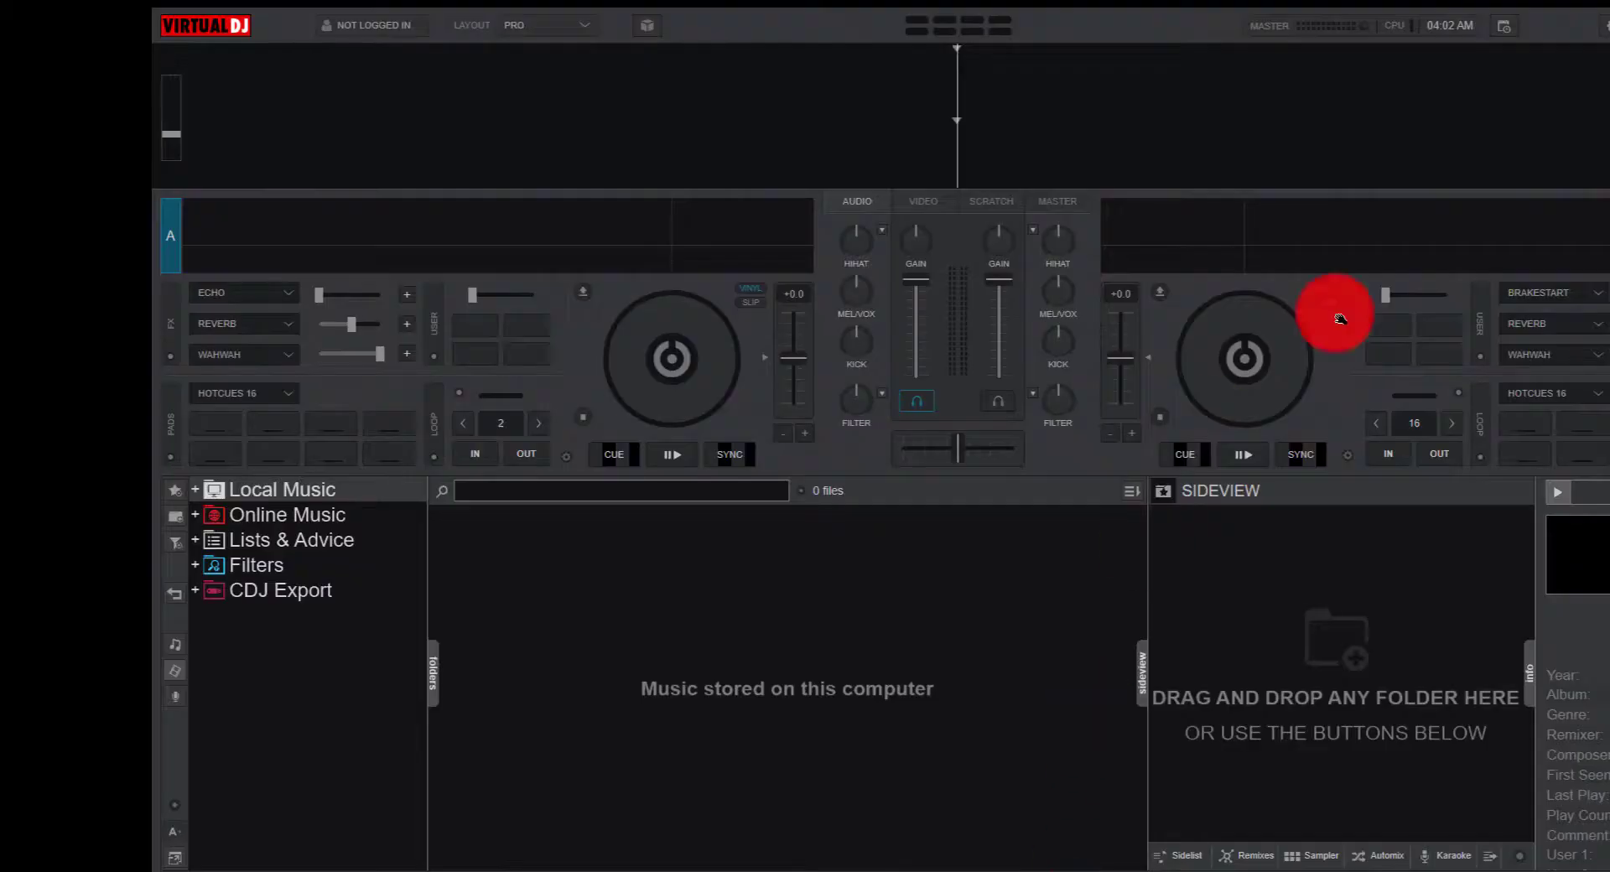
pyautogui.click(1058, 856)
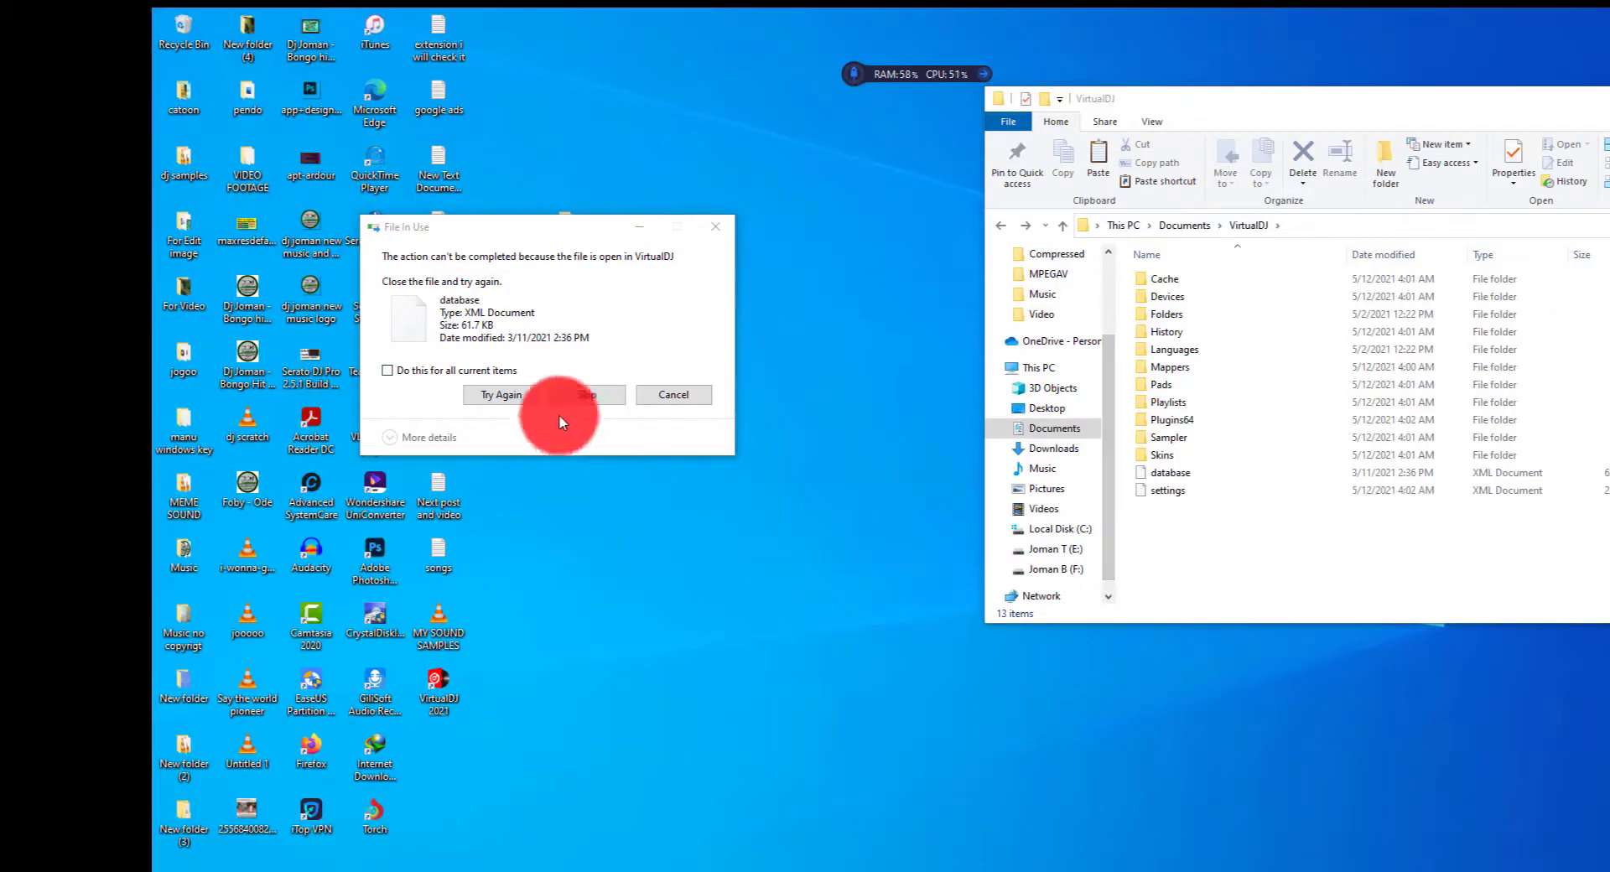
pyautogui.click(501, 393)
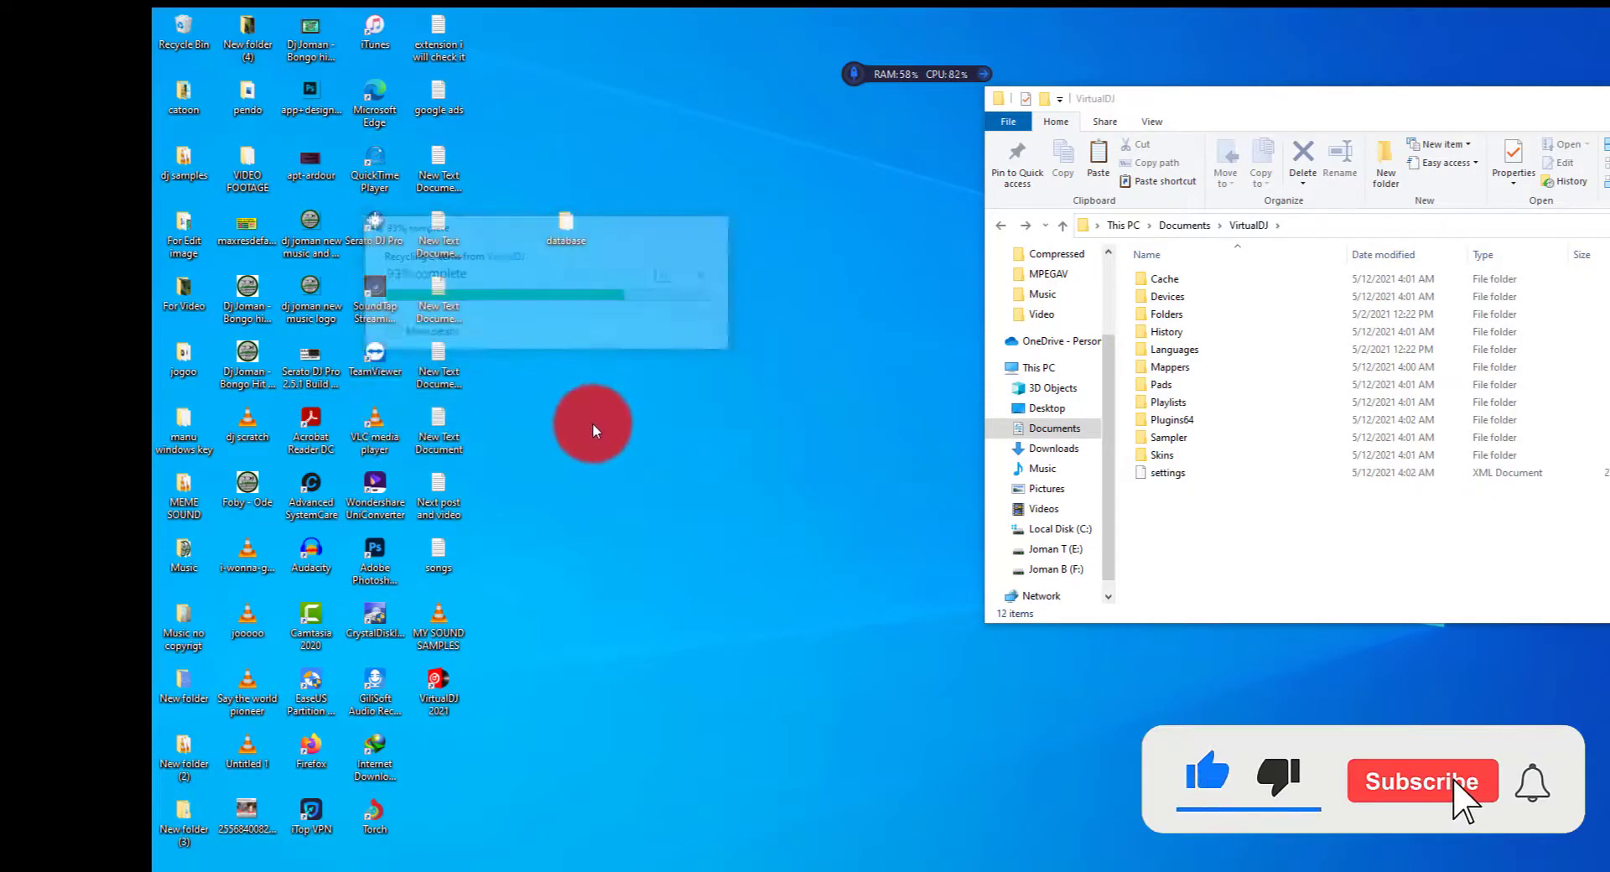
# Delete the remaining settings file from the VirtualDJ folder.
pyautogui.click(1144, 475)
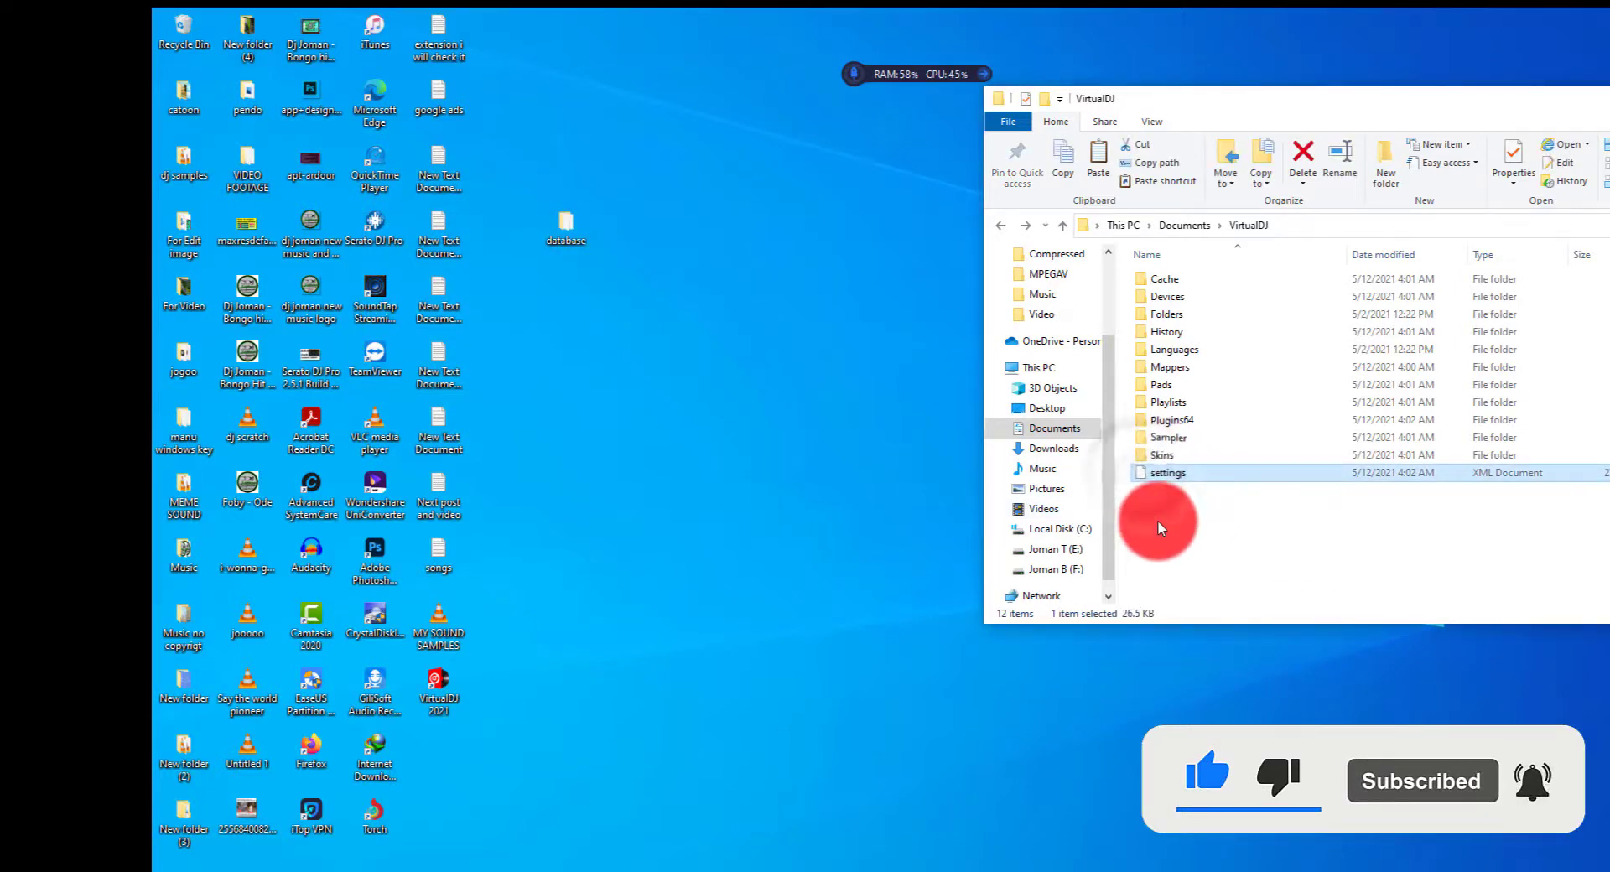
pyautogui.rightClick(1249, 472)
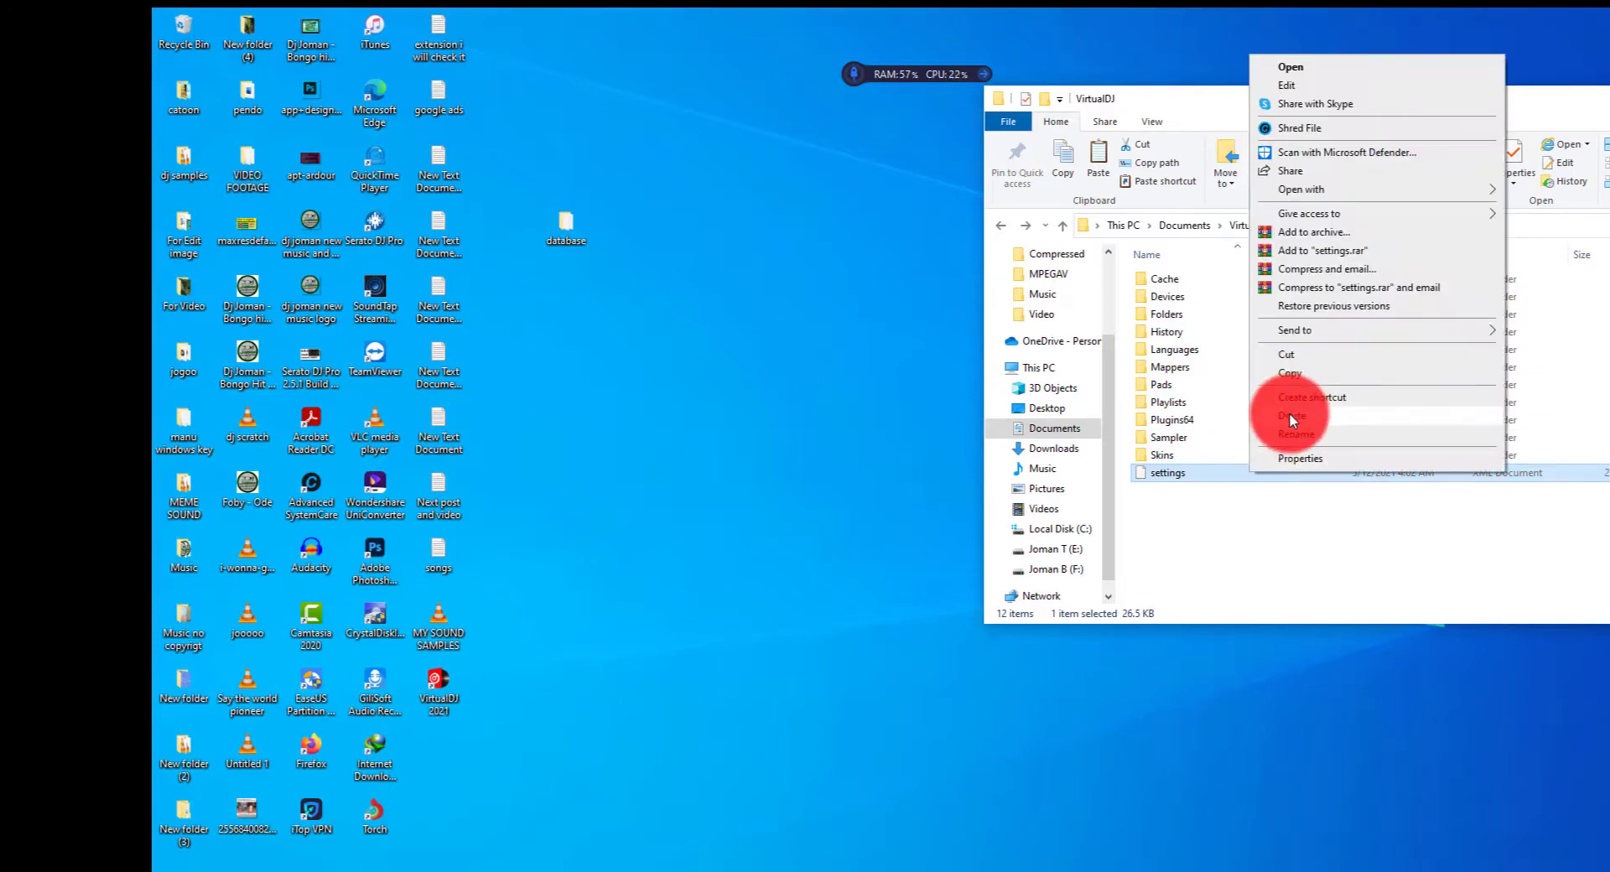
pyautogui.click(1290, 415)
pyautogui.click(1015, 517)
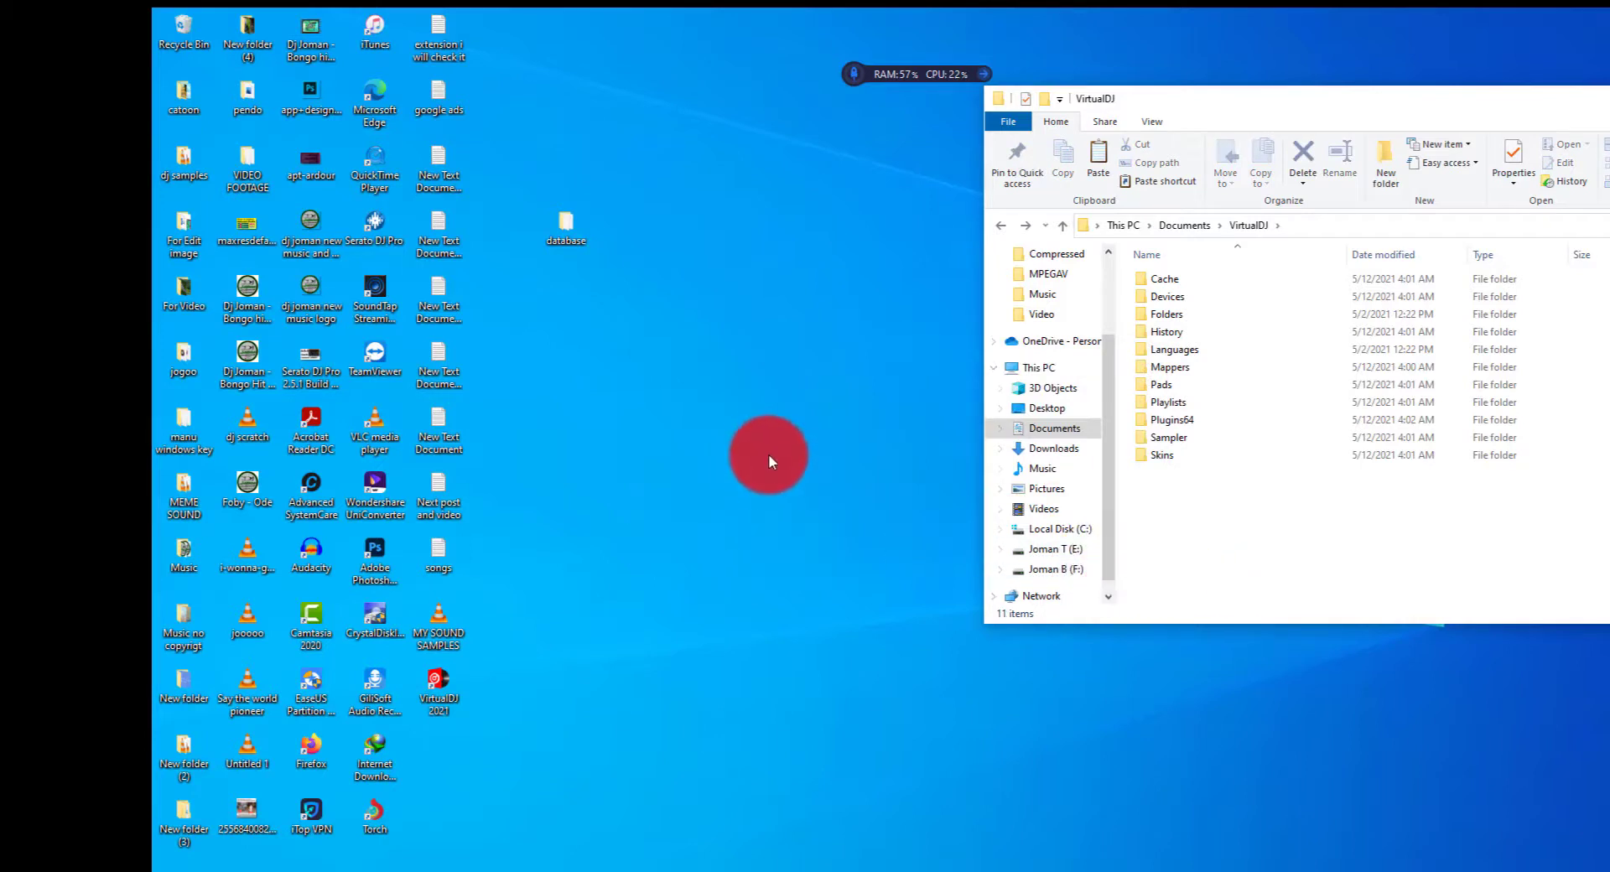
# Refresh the desktop, relaunch VirtualDJ 2021 without its old database and settings files, and skip the account connection.
pyautogui.rightClick(770, 459)
pyautogui.click(822, 491)
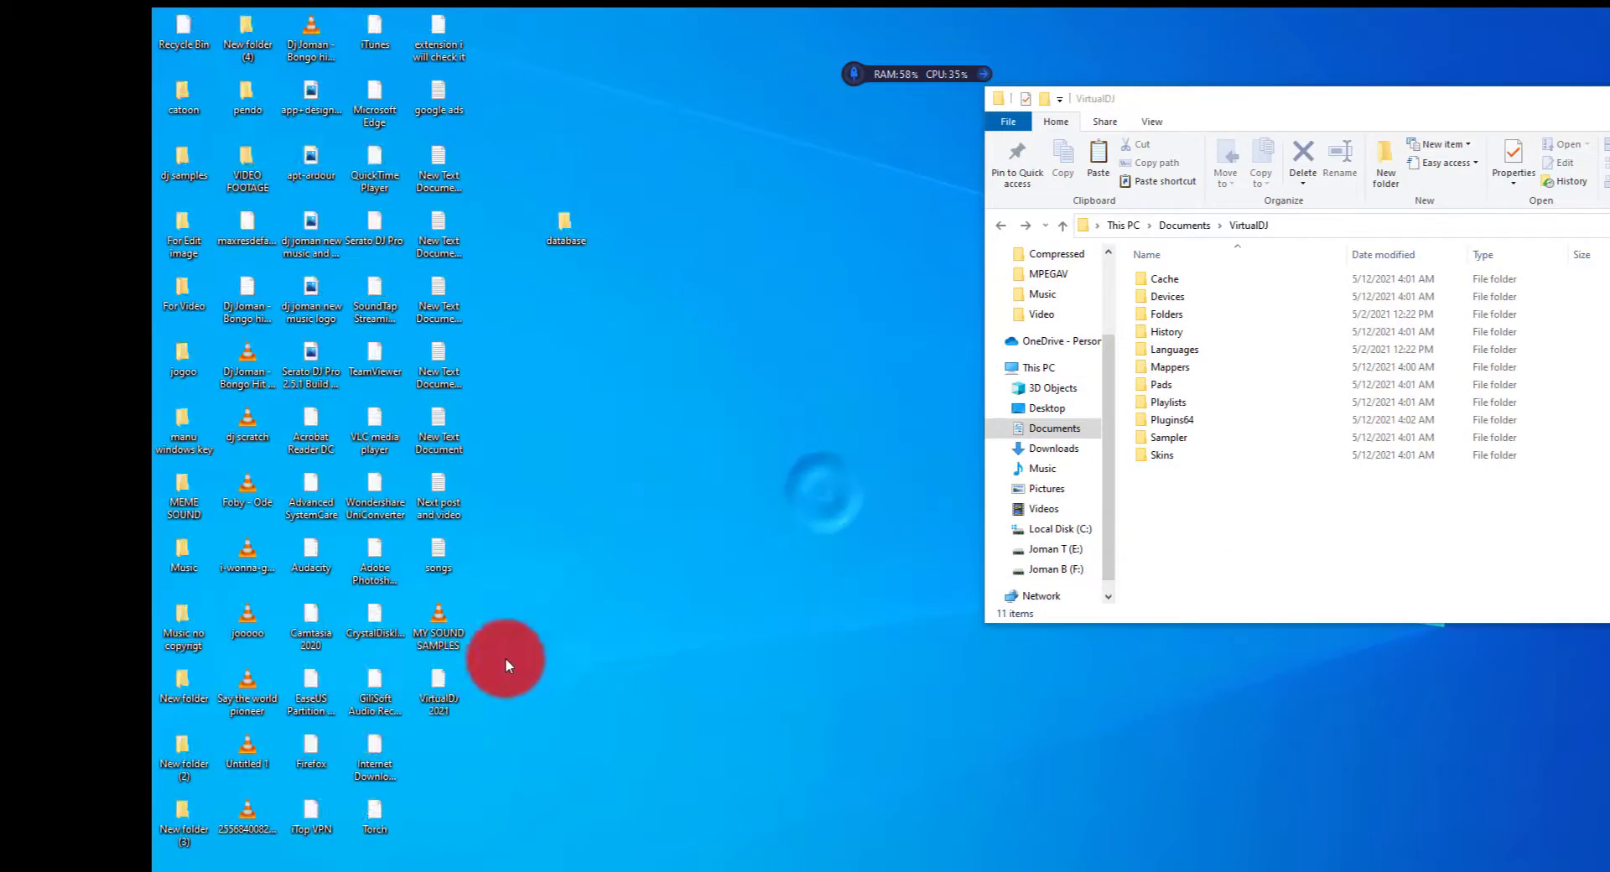
pyautogui.doubleClick(448, 683)
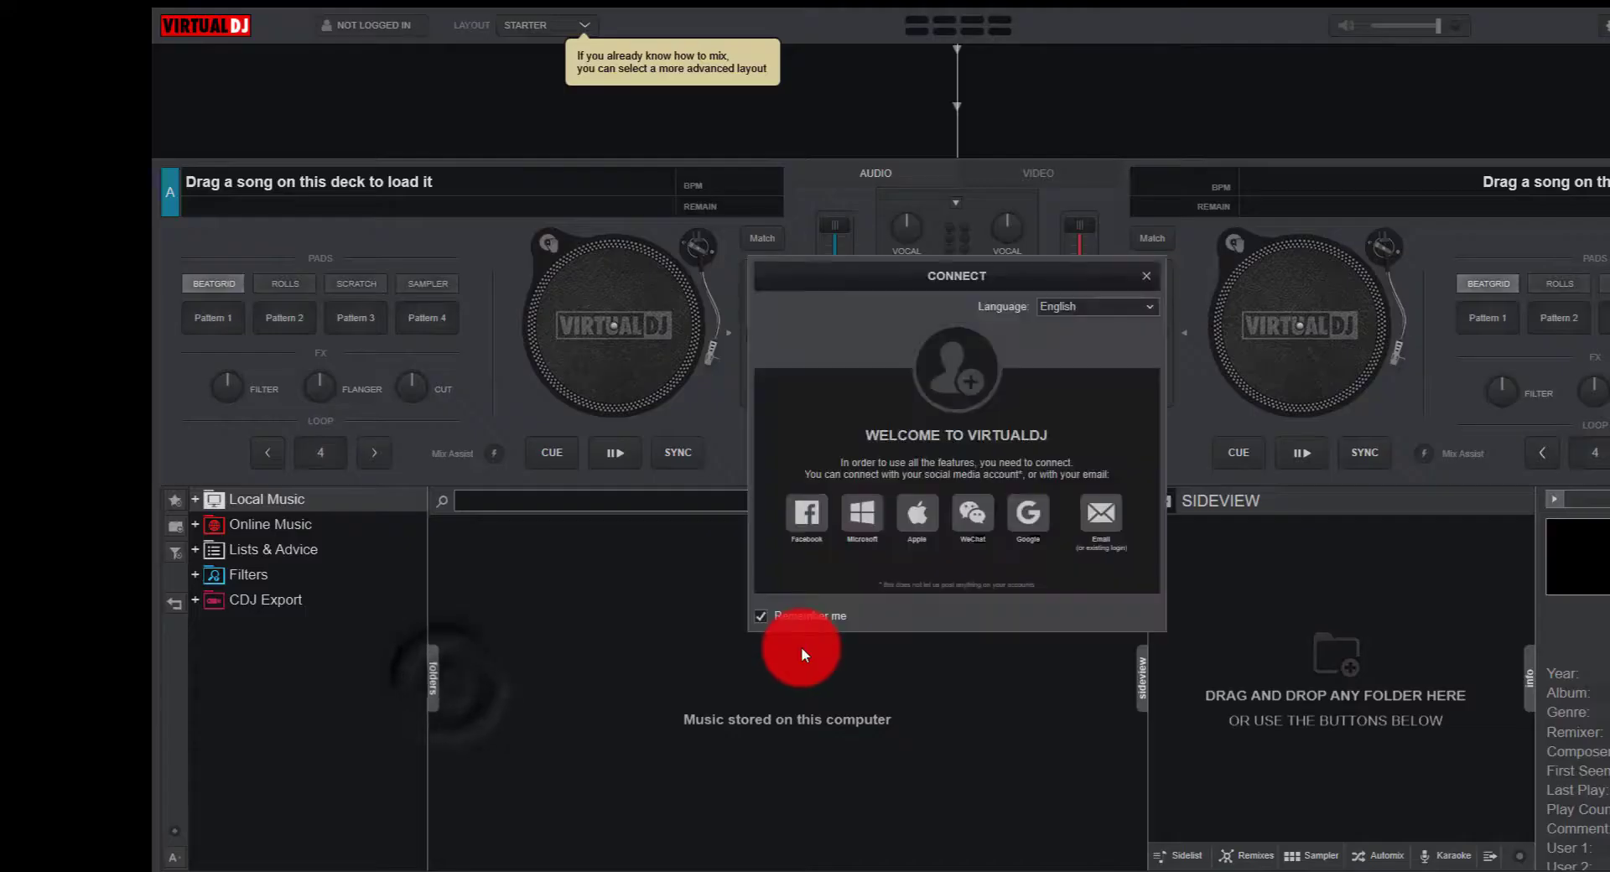
pyautogui.click(1147, 274)
pyautogui.click(978, 486)
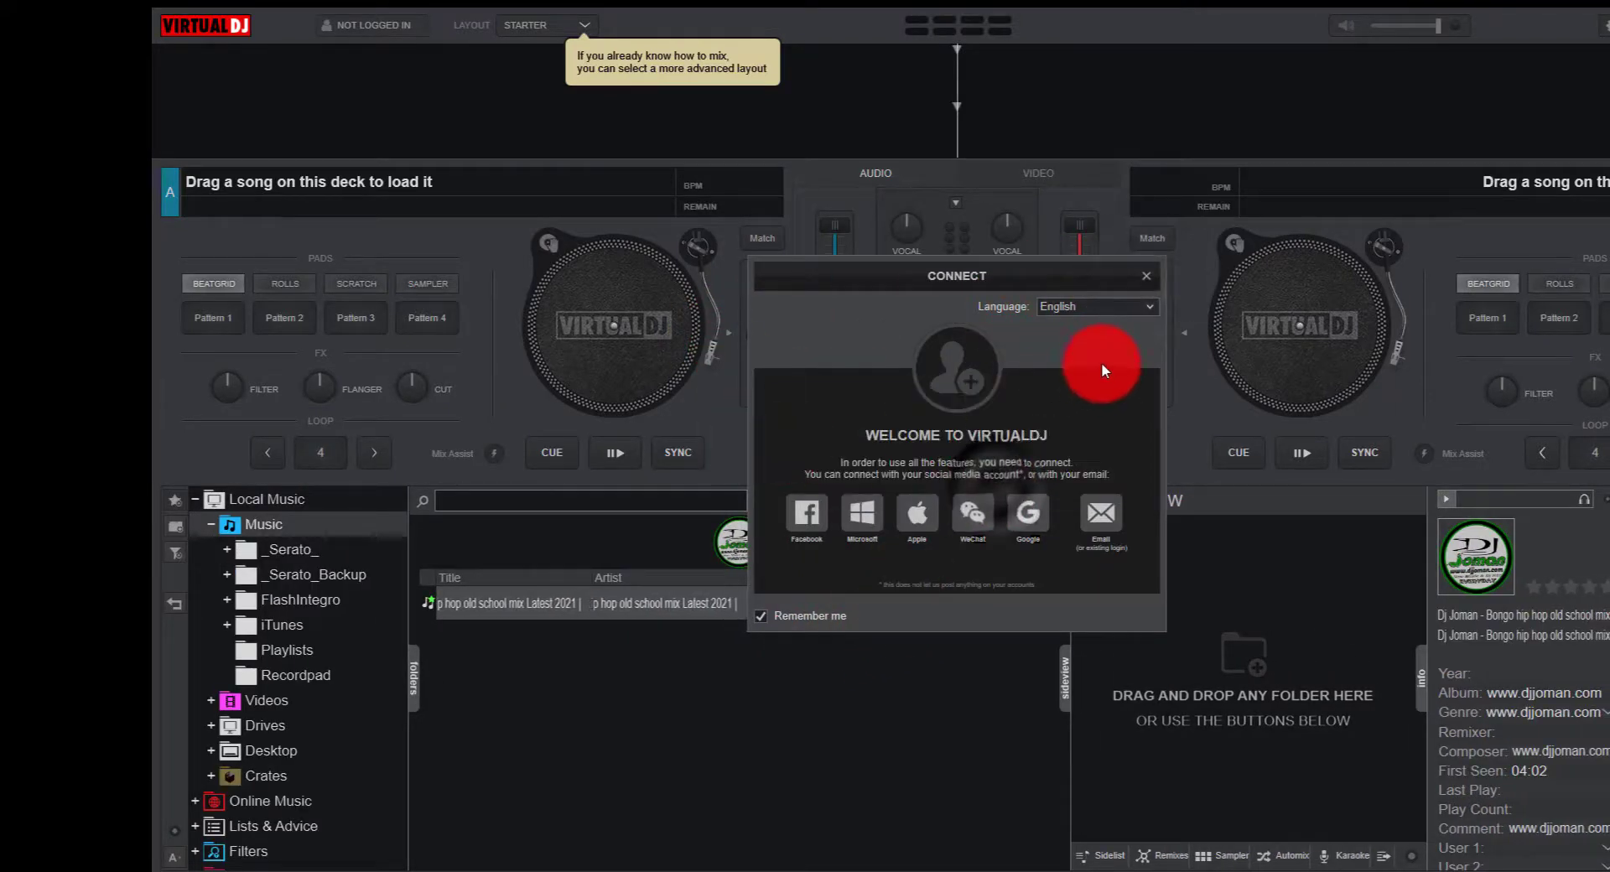
pyautogui.click(1145, 274)
pyautogui.click(914, 483)
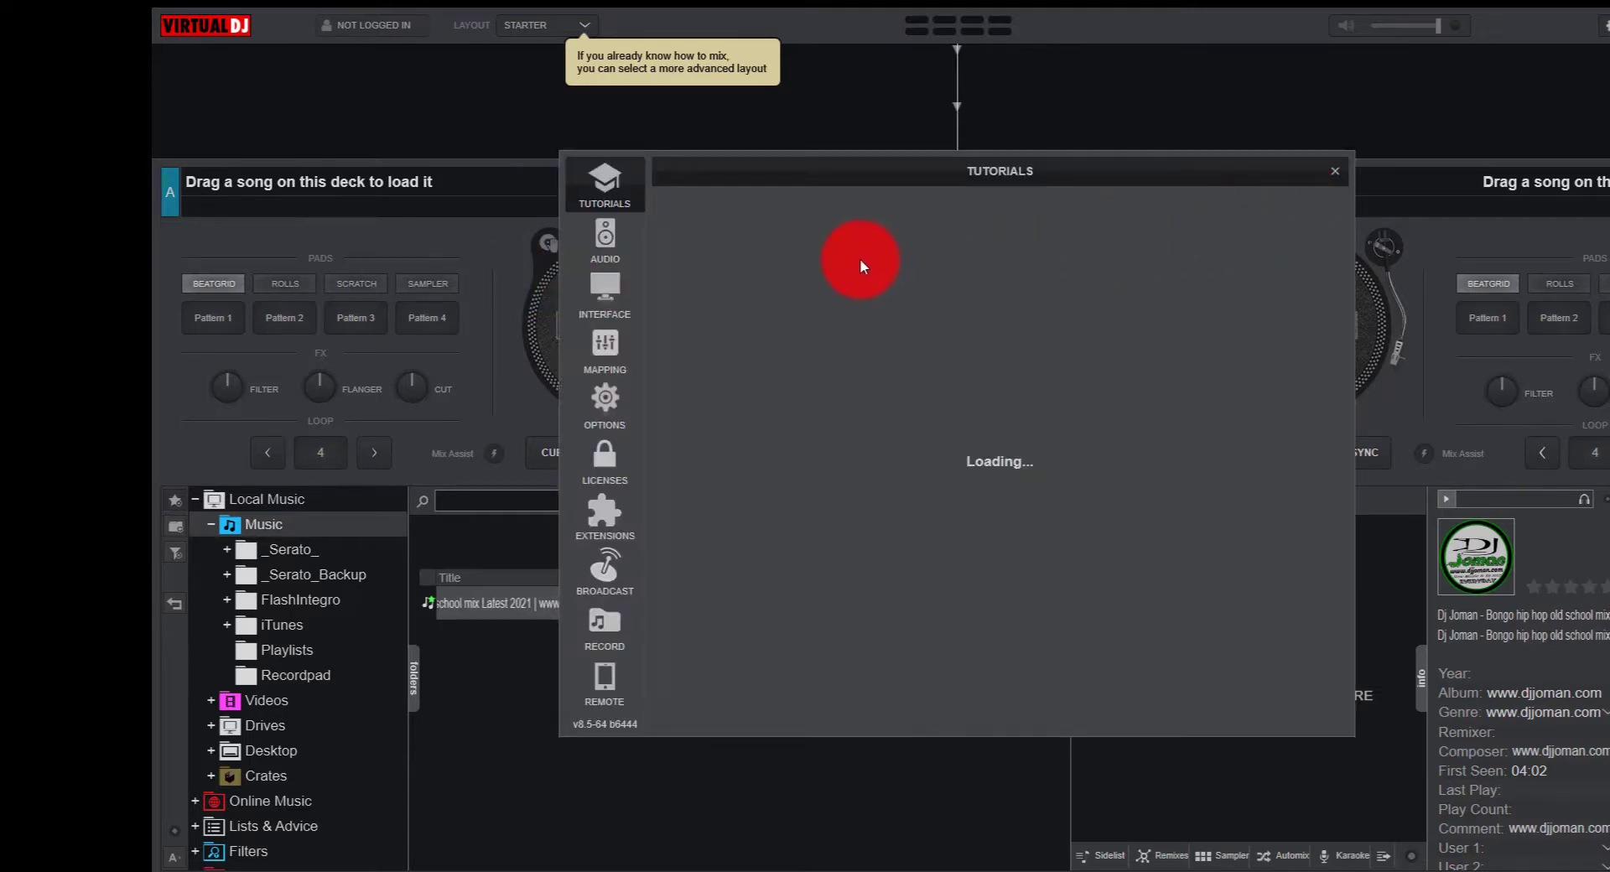
# Review the Audio, Interface and Mapping settings of the fresh installation, and close the settings.
pyautogui.click(602, 241)
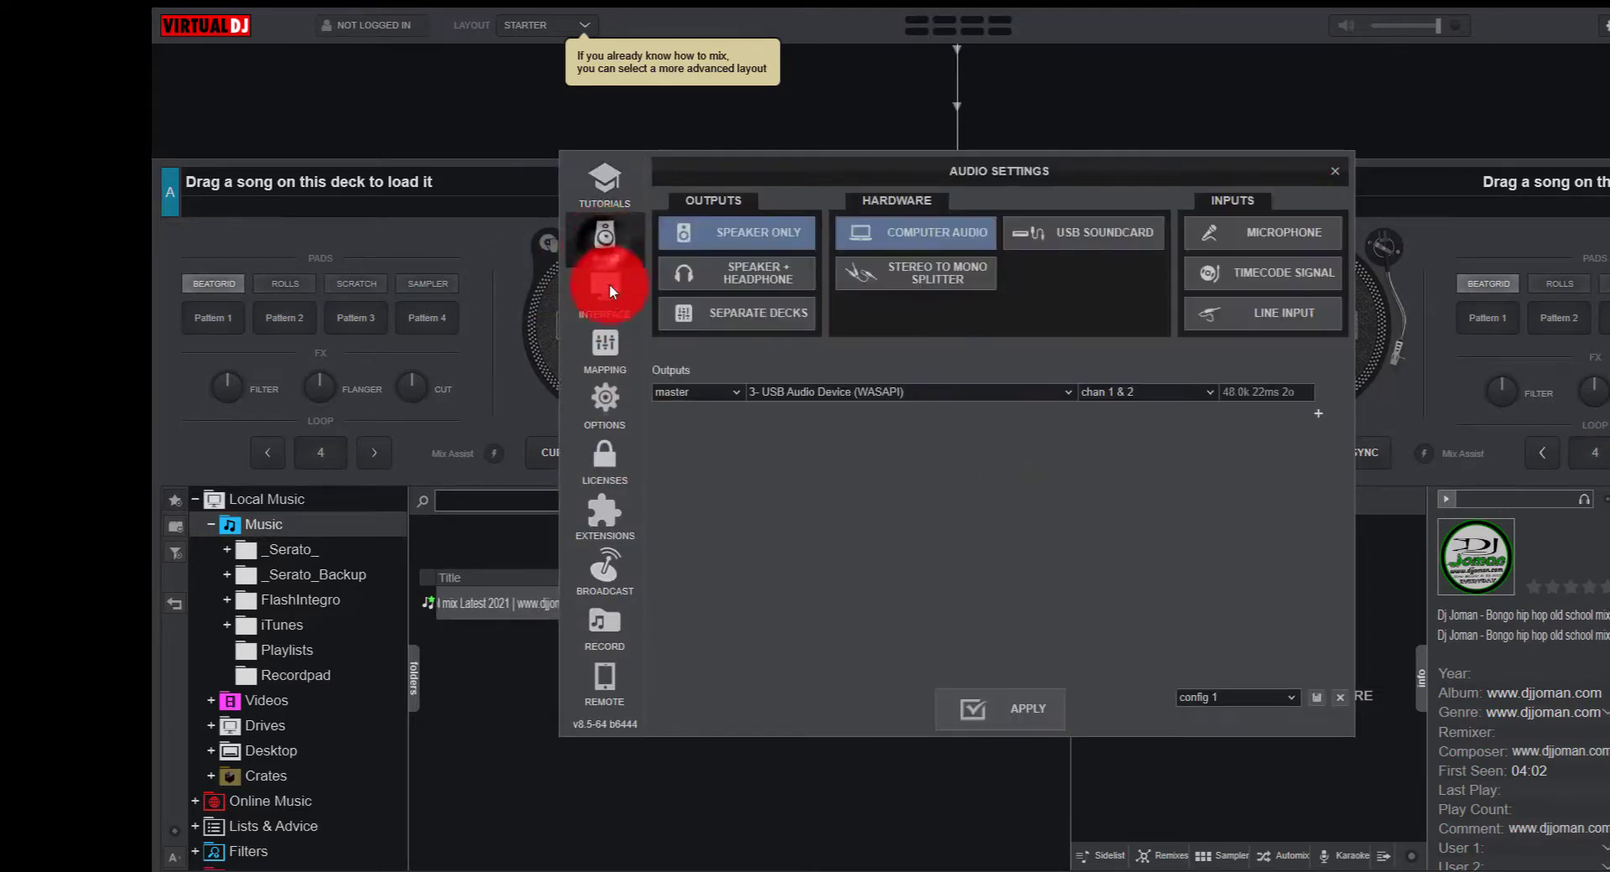
pyautogui.click(606, 289)
pyautogui.click(605, 346)
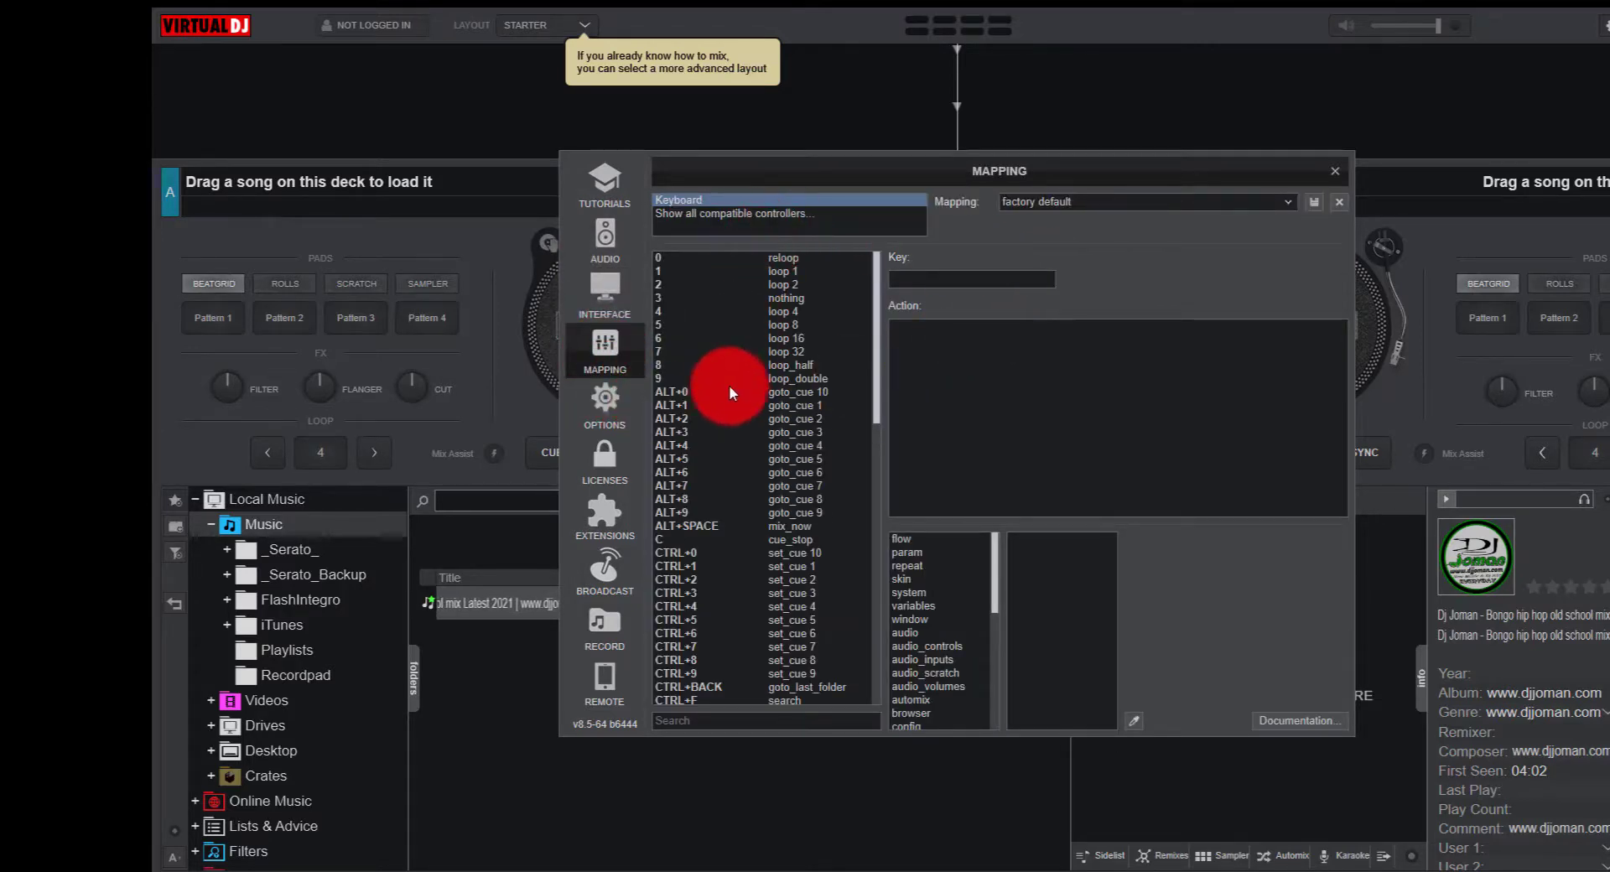
pyautogui.click(1336, 180)
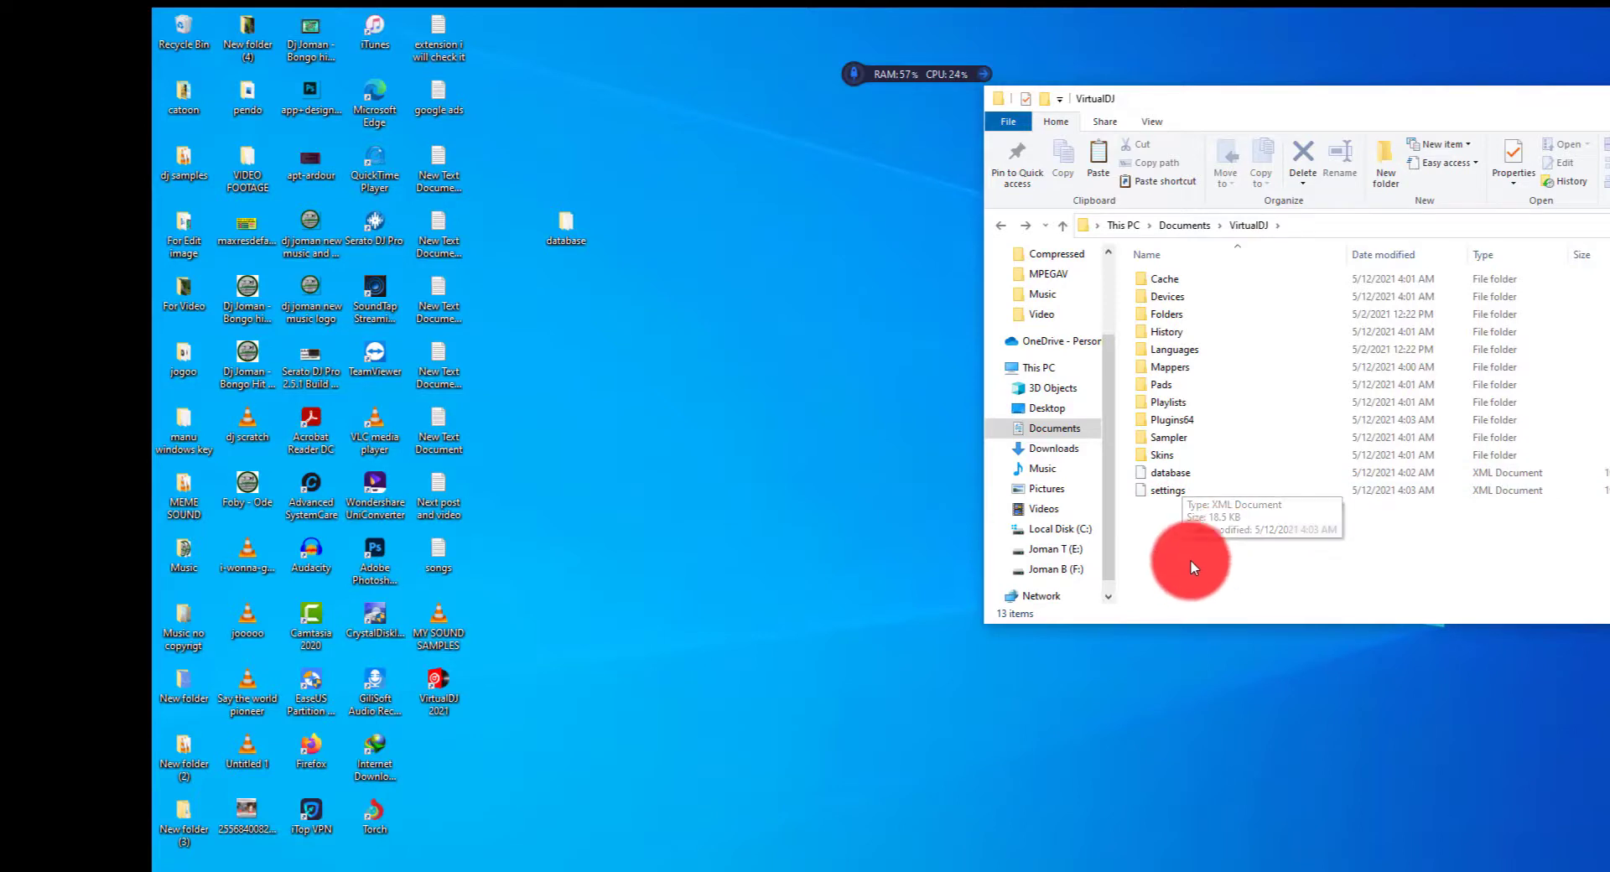
# Delete the newly created database and settings files from the VirtualDJ folder.
pyautogui.click(1174, 473)
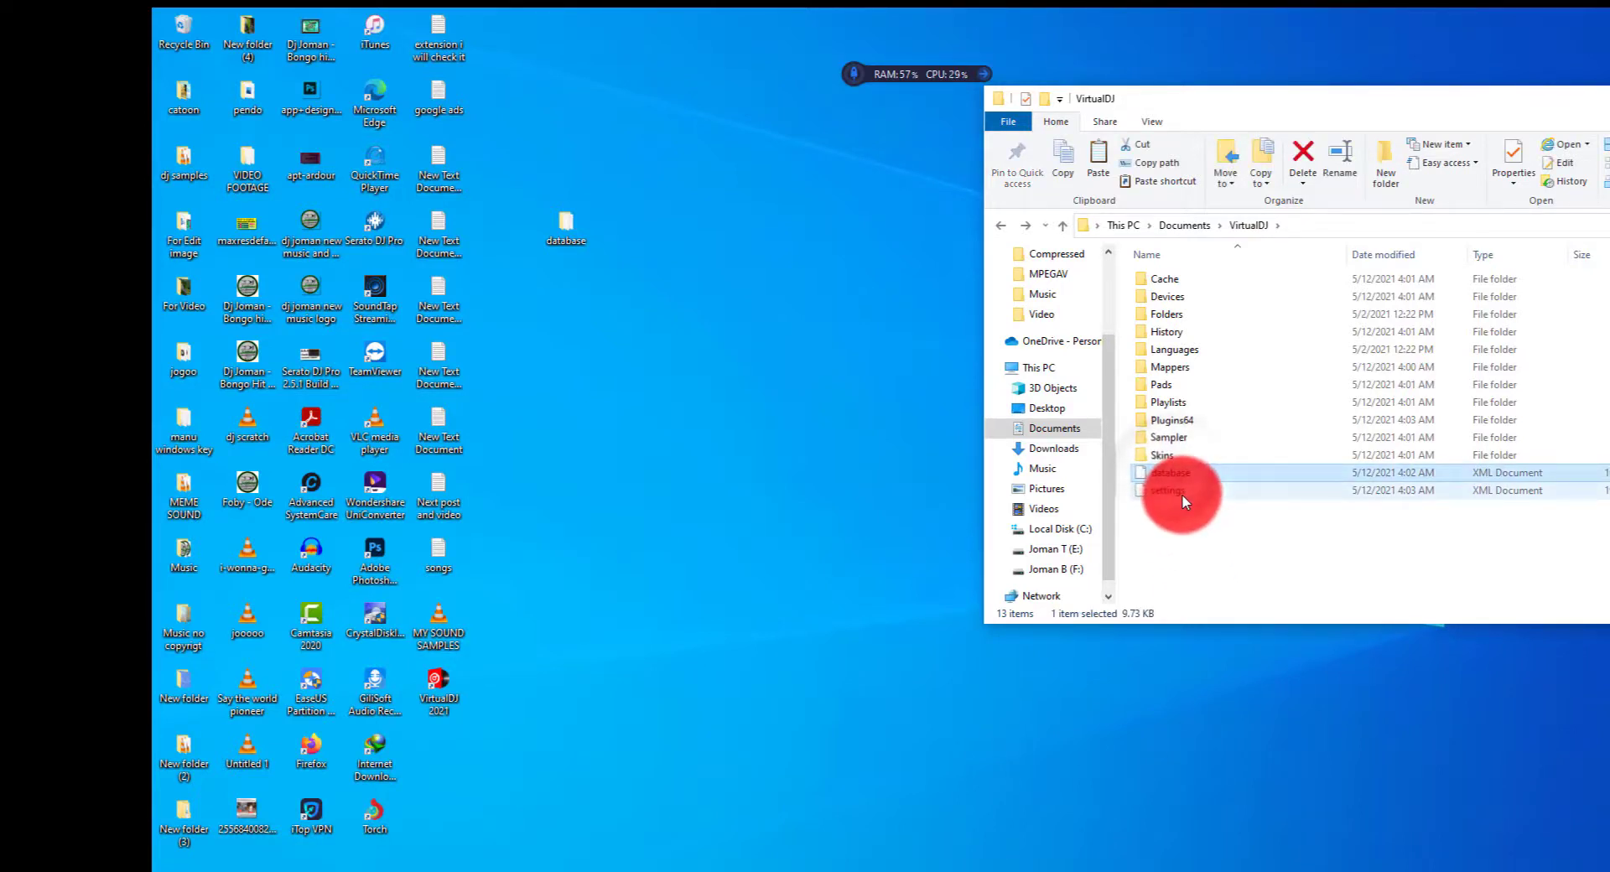
pyautogui.keyDown('shift'); pyautogui.click(1181, 495); pyautogui.keyUp('shift')
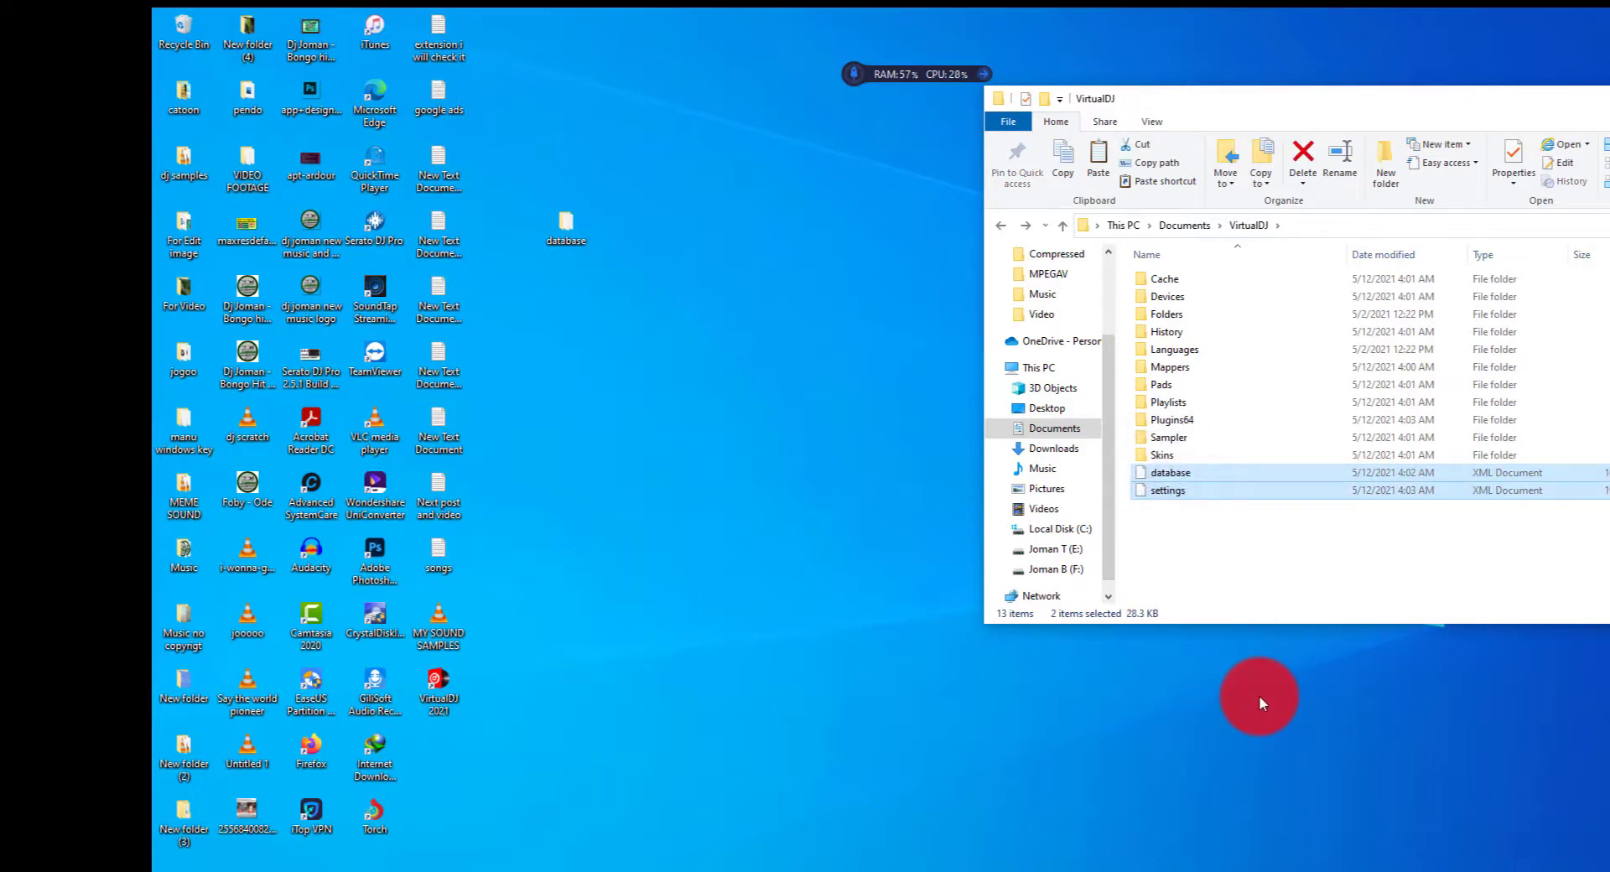
pyautogui.press('Delete')
pyautogui.press('Return')
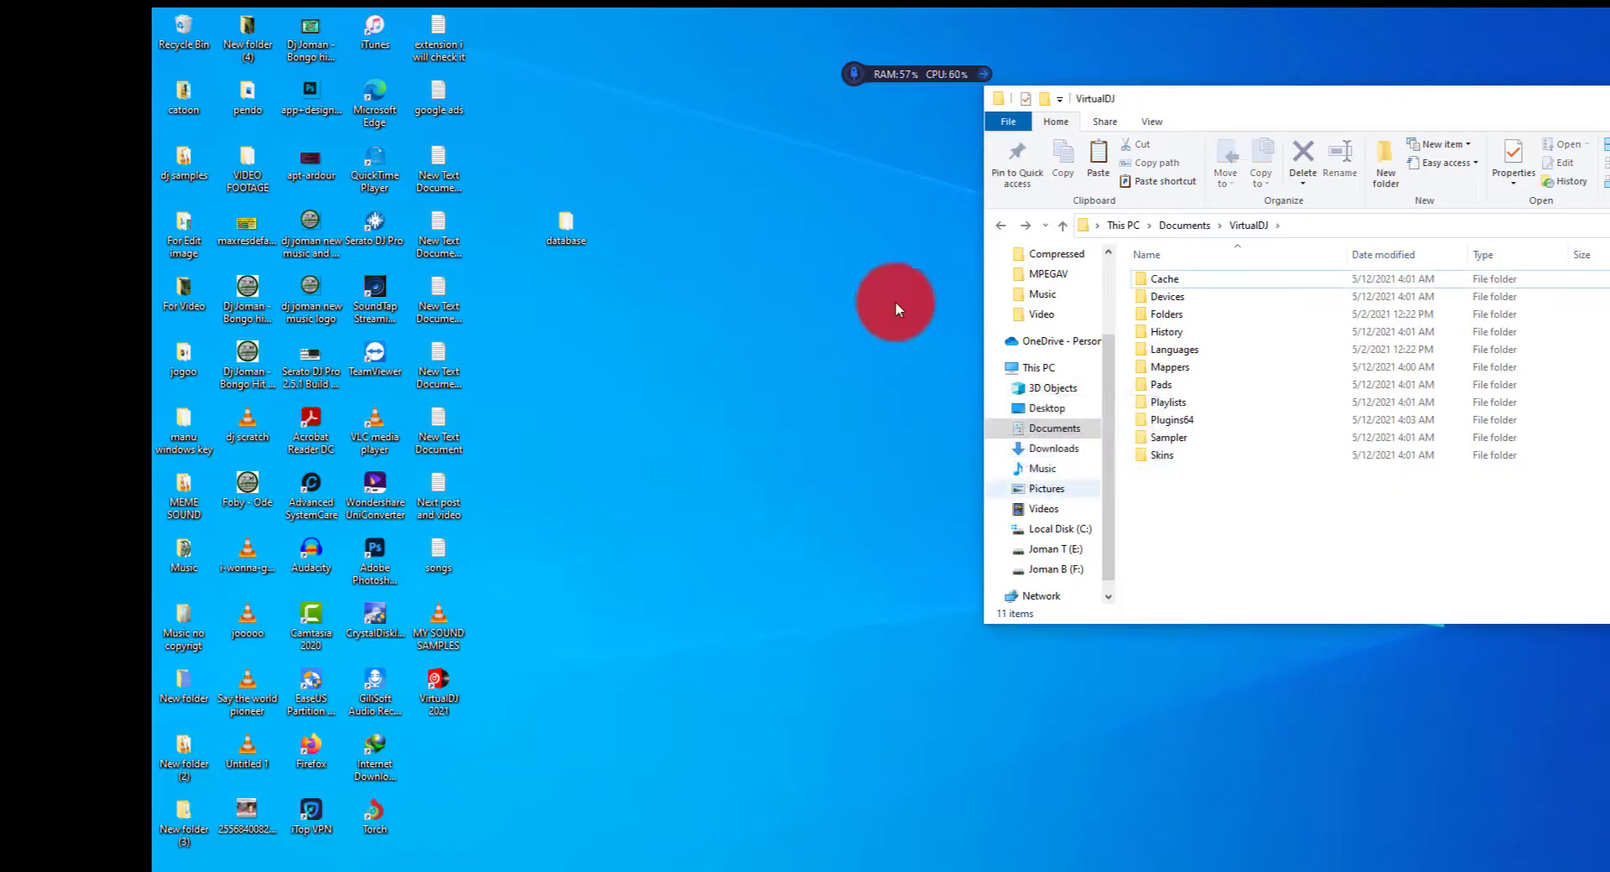
# Copy the backed-up database and settings files from the desktop's database folder into the VirtualDJ folder.
pyautogui.doubleClick(570, 225)
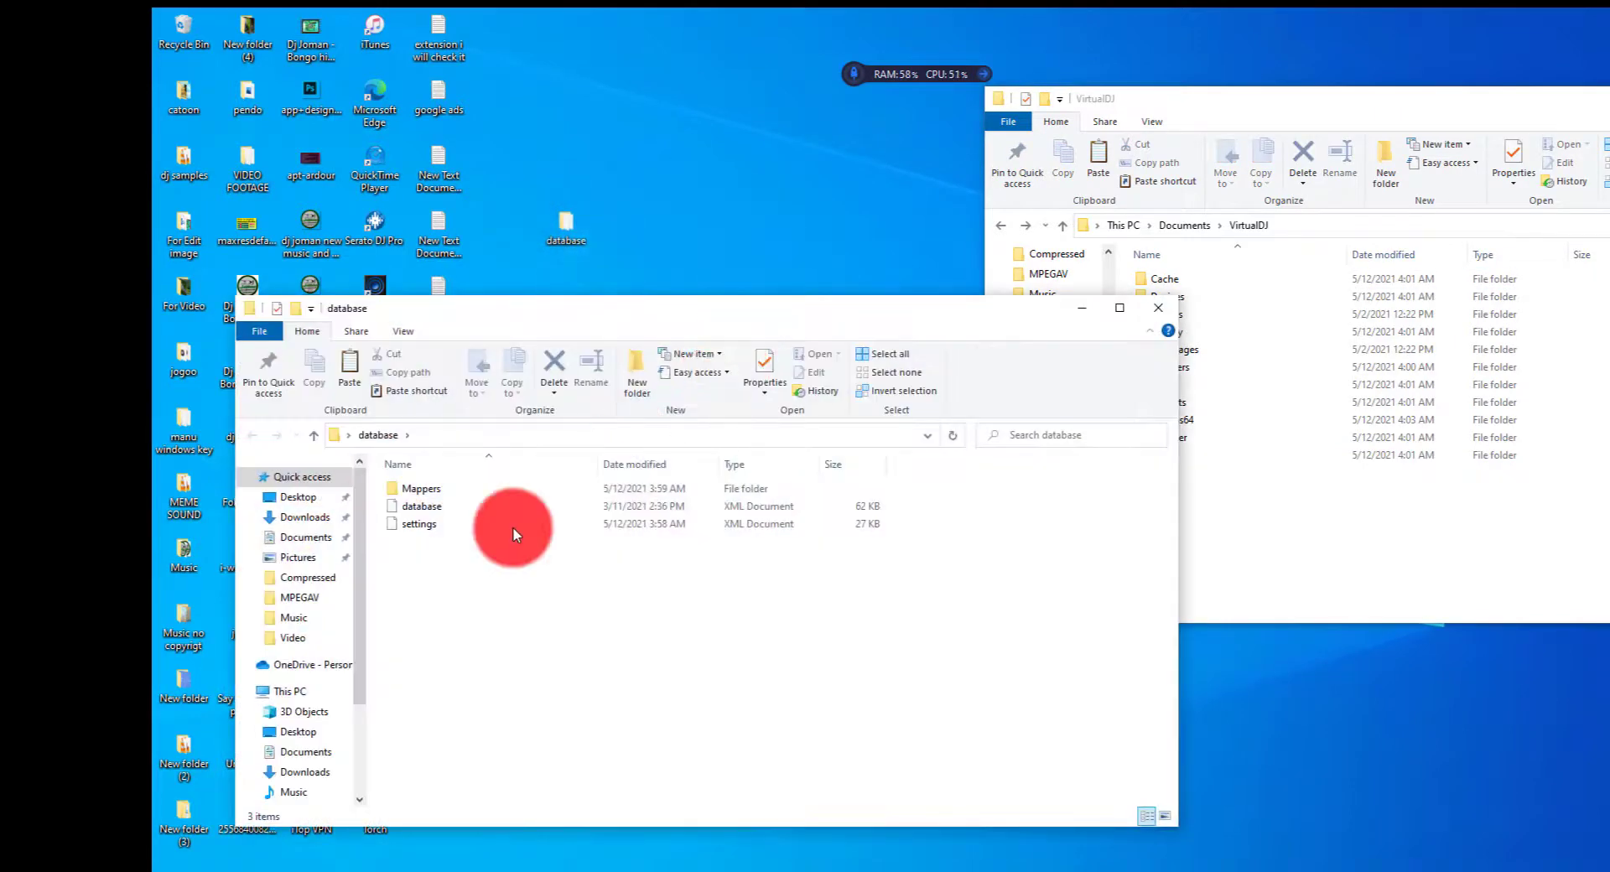
pyautogui.moveTo(445, 575); pyautogui.dragTo(421, 507)
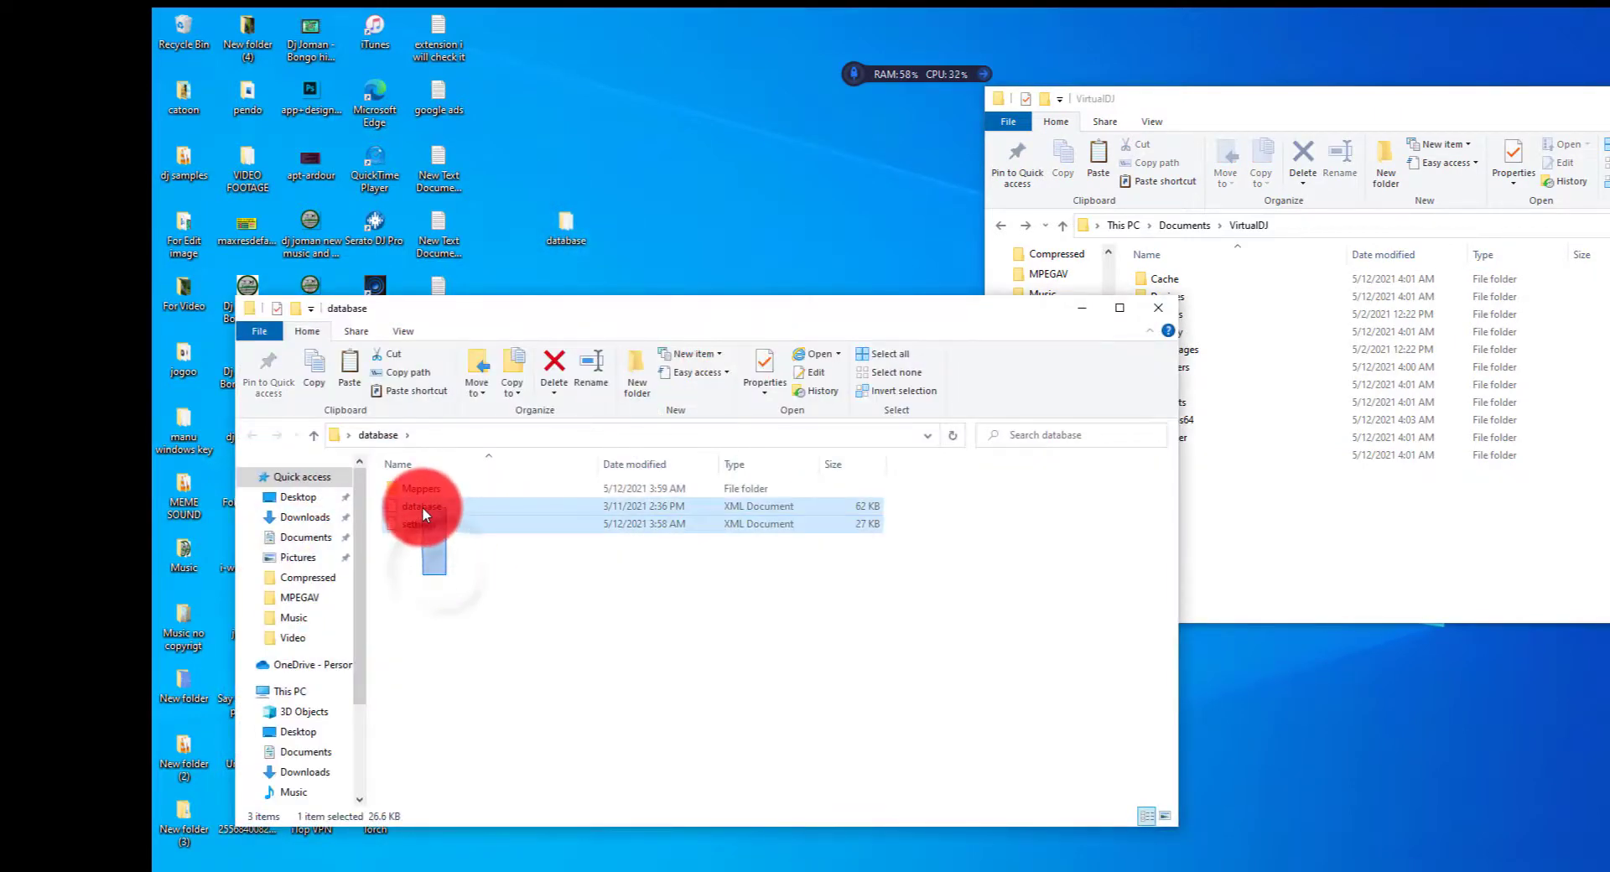
pyautogui.rightClick(441, 518)
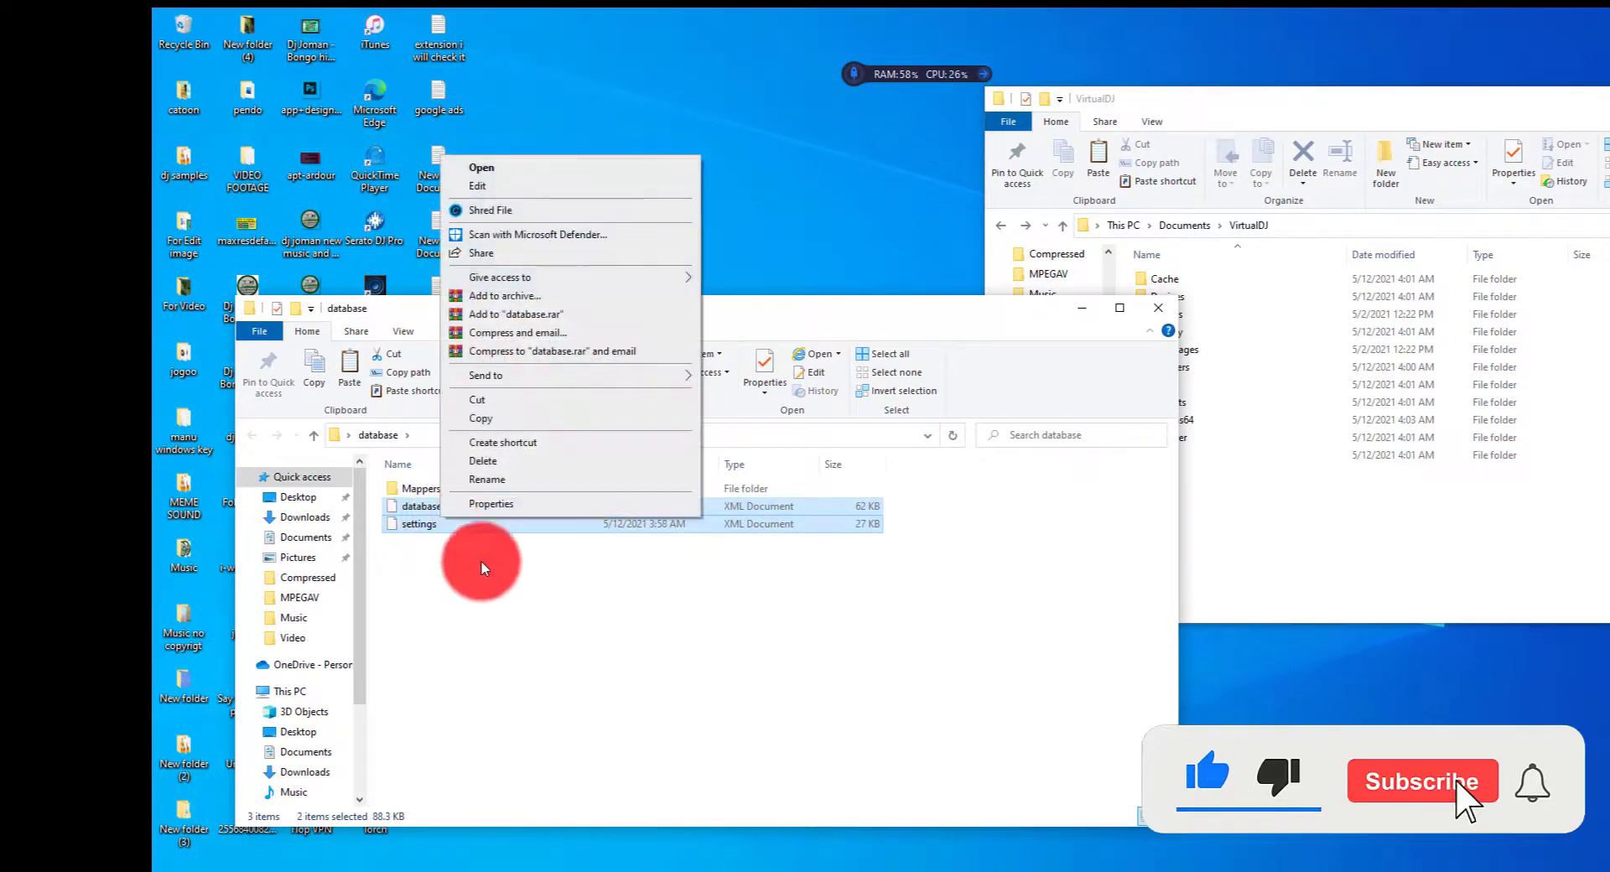
pyautogui.click(478, 416)
pyautogui.click(1275, 541)
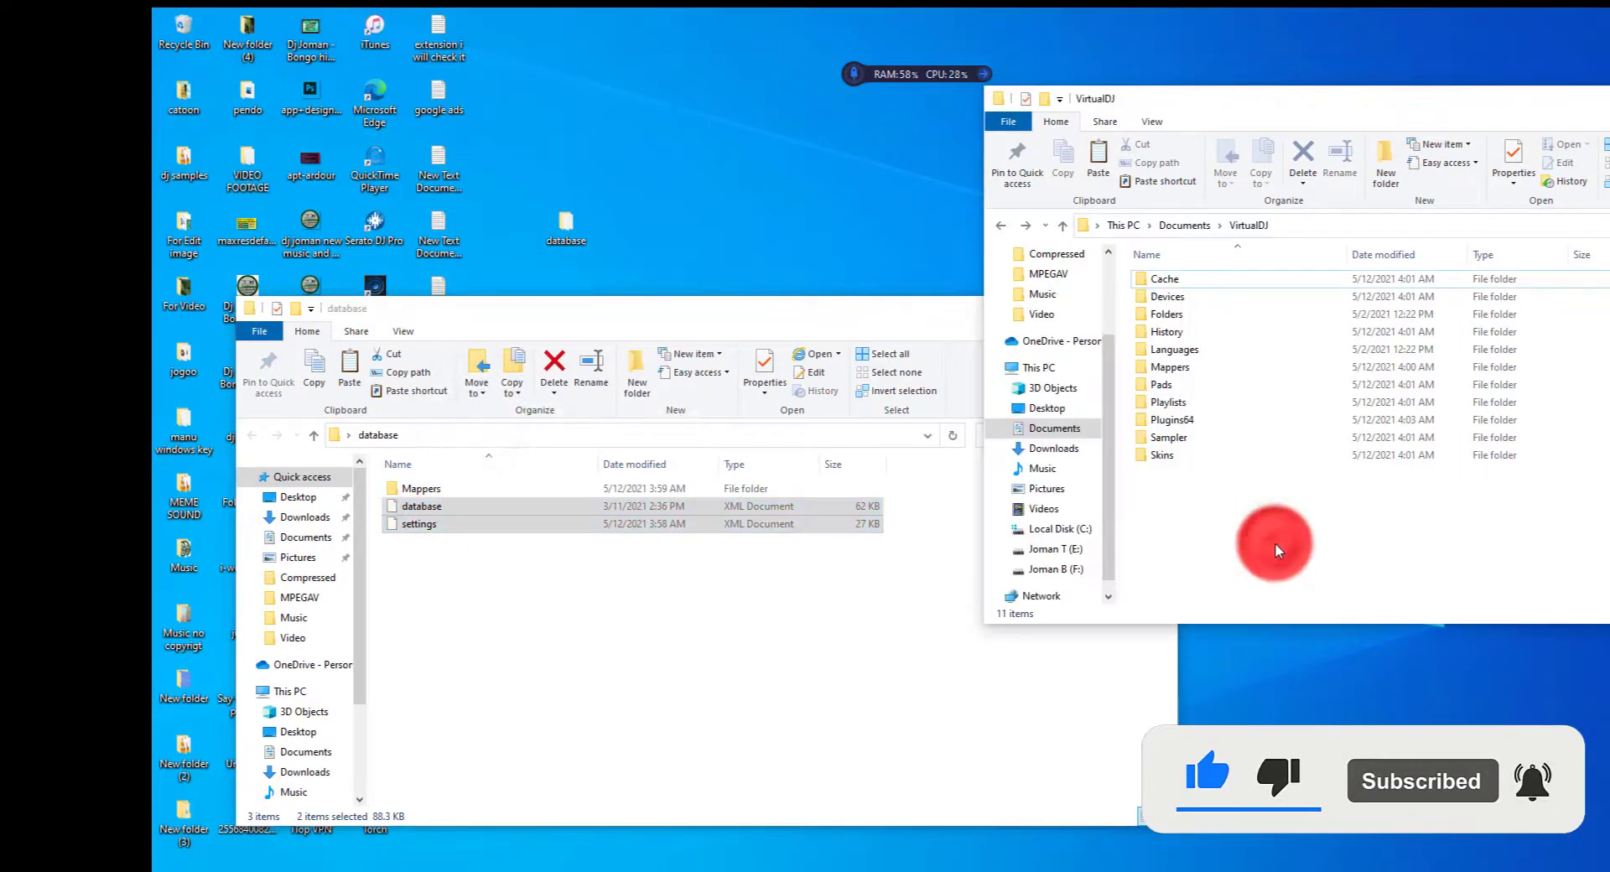
pyautogui.rightClick(1275, 541)
pyautogui.moveTo(1321, 658); pyautogui.dragTo(1241, 597)
# Put away the backup folder window, relaunch VirtualDJ 2021 with the restored files and skip the account connection.
pyautogui.click(918, 310)
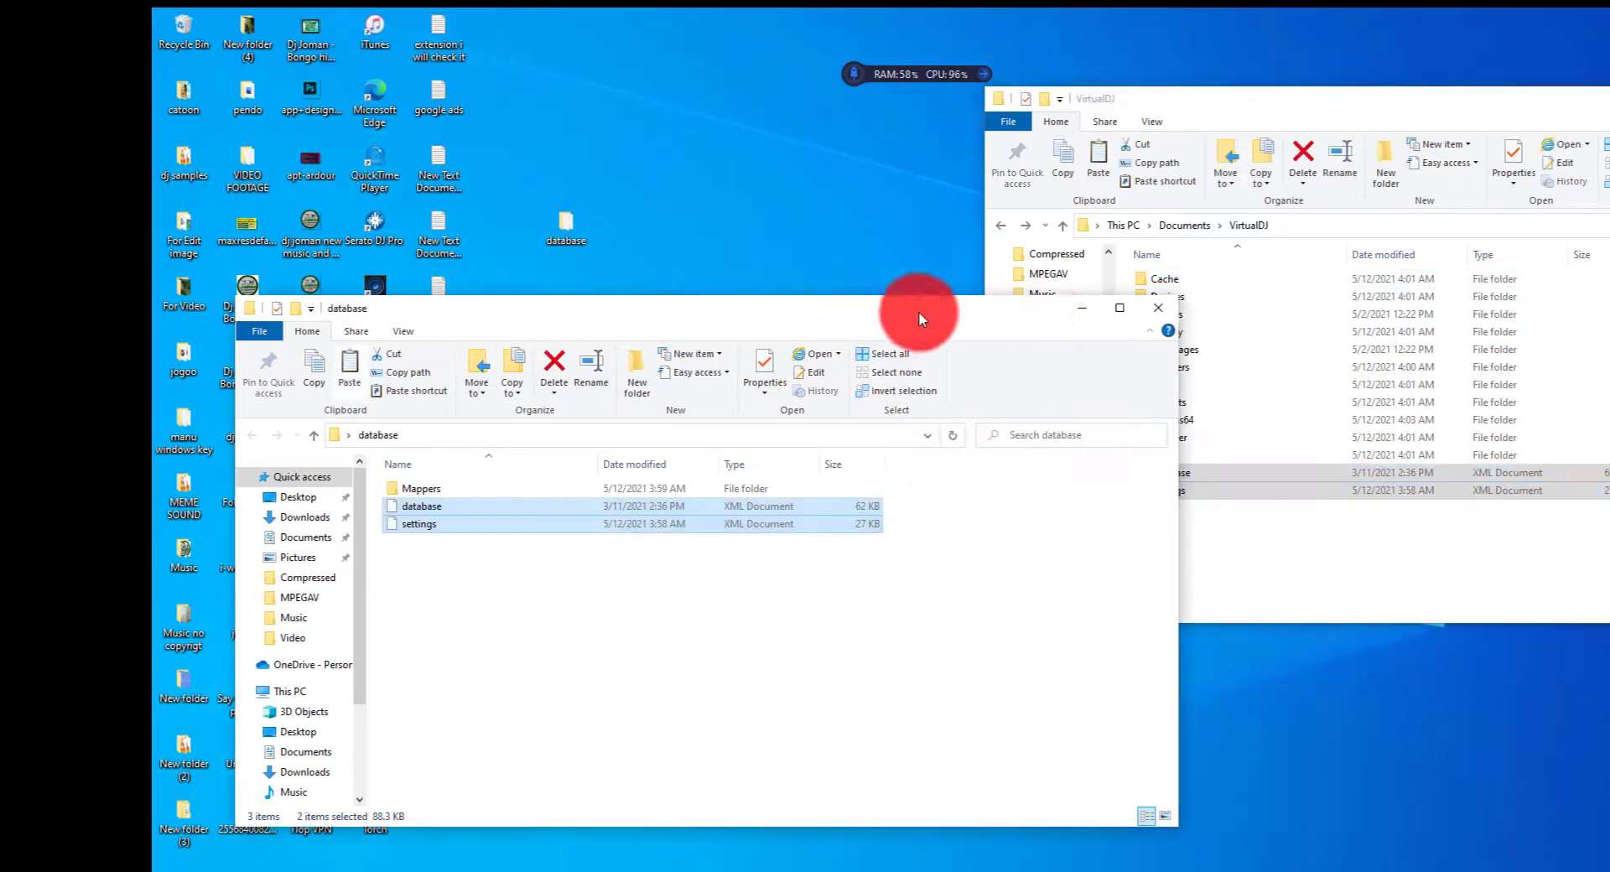
pyautogui.click(1077, 306)
pyautogui.rightClick(740, 209)
pyautogui.click(792, 260)
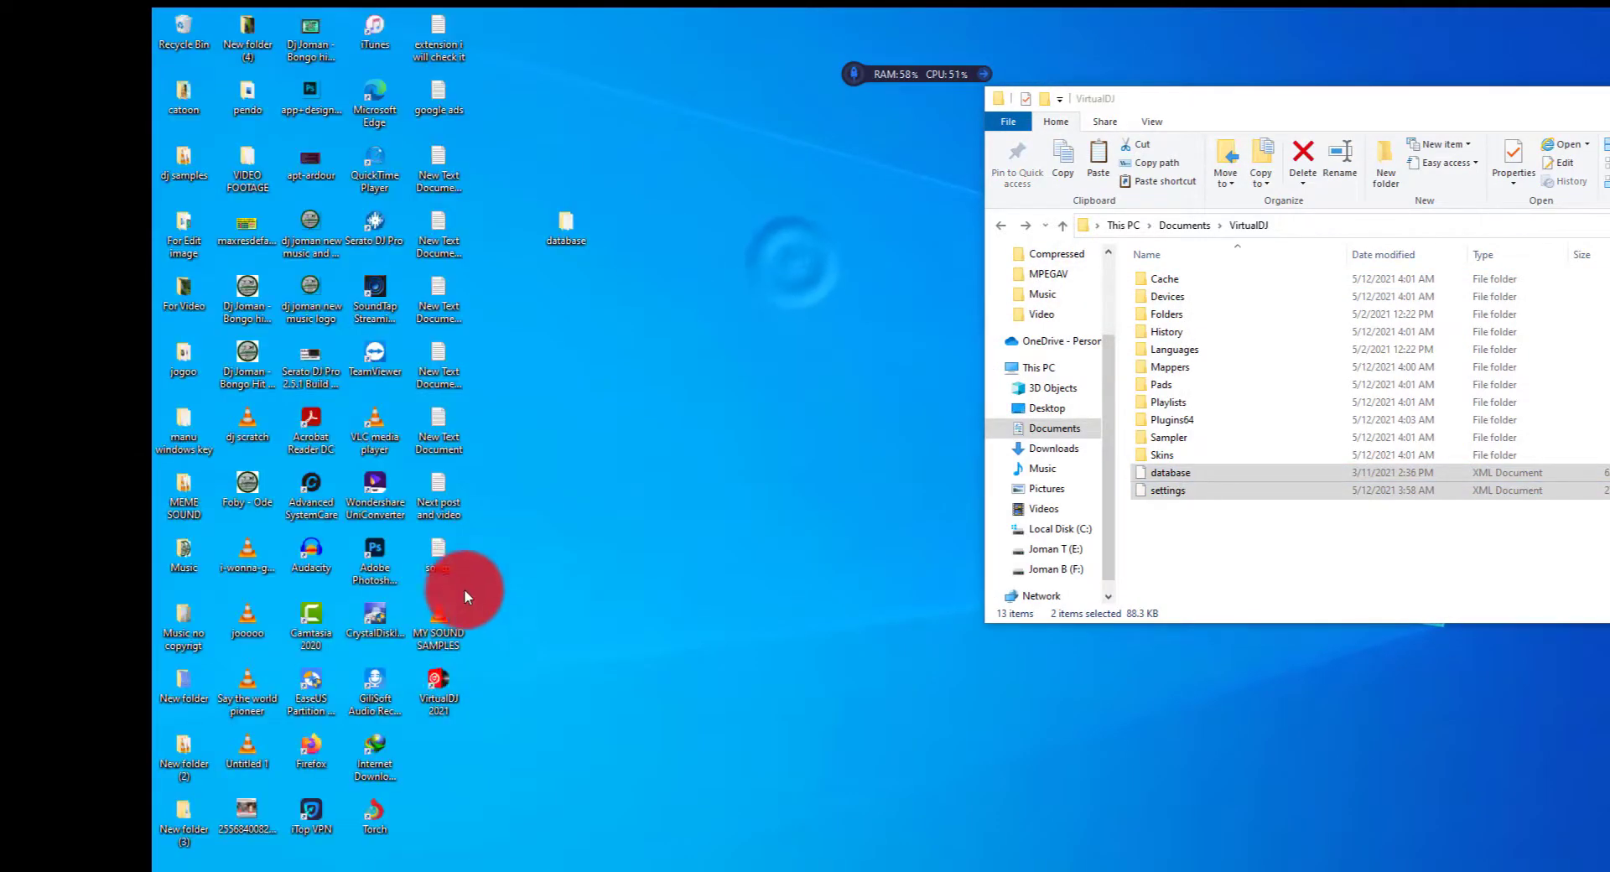
pyautogui.doubleClick(440, 688)
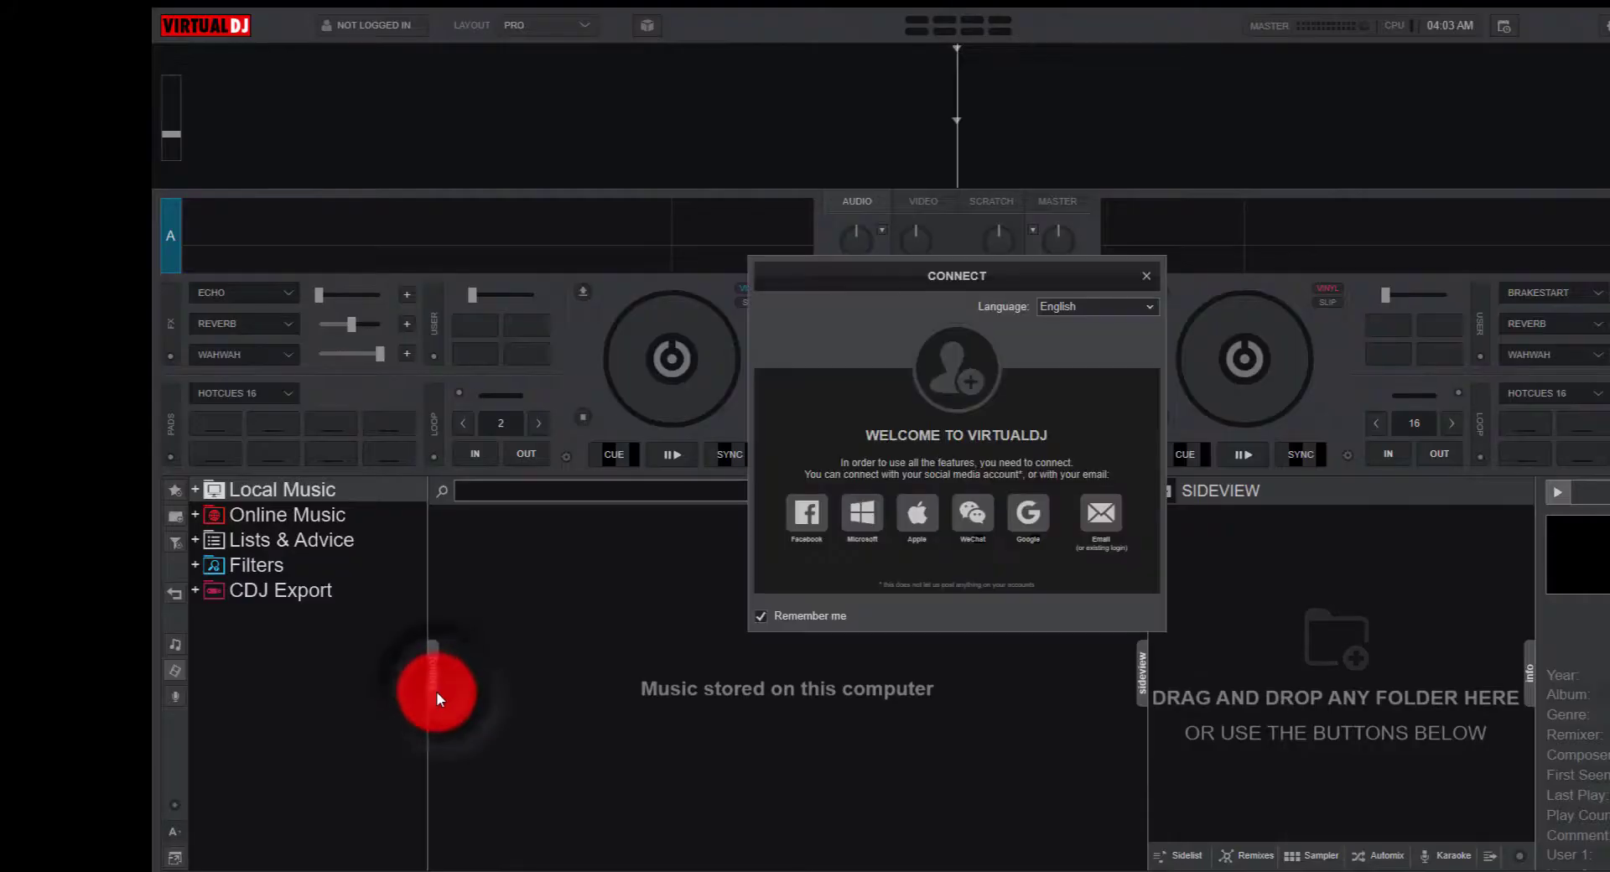
pyautogui.click(1142, 277)
pyautogui.click(896, 491)
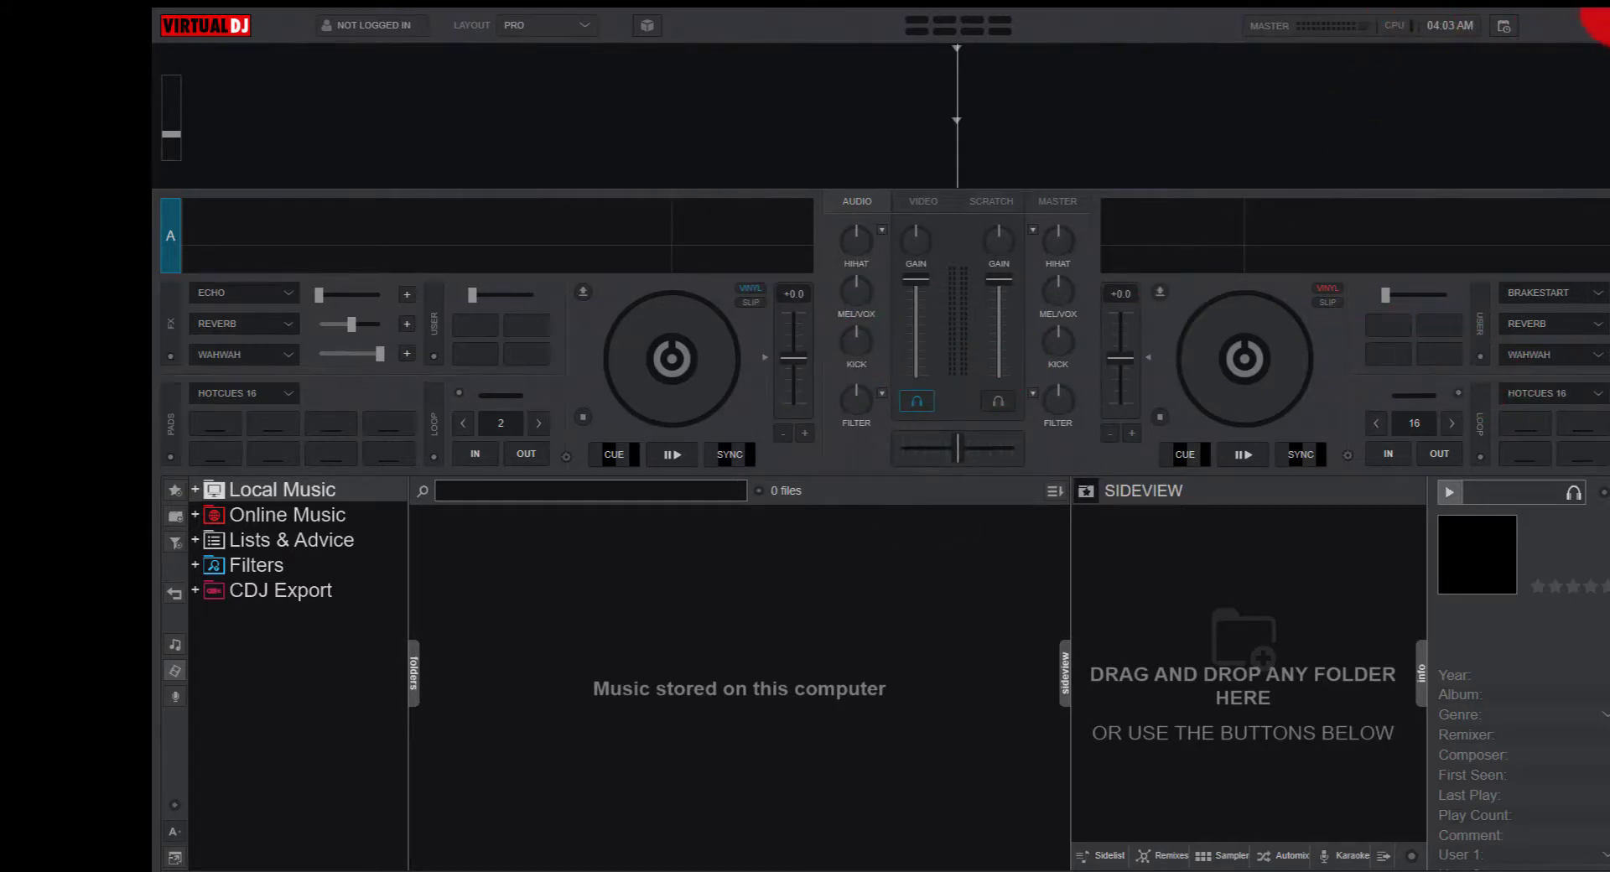
# Review the Mapping, Options, Licenses, Extensions and Interface settings of the restored setup, and close the settings.
pyautogui.click(1601, 23)
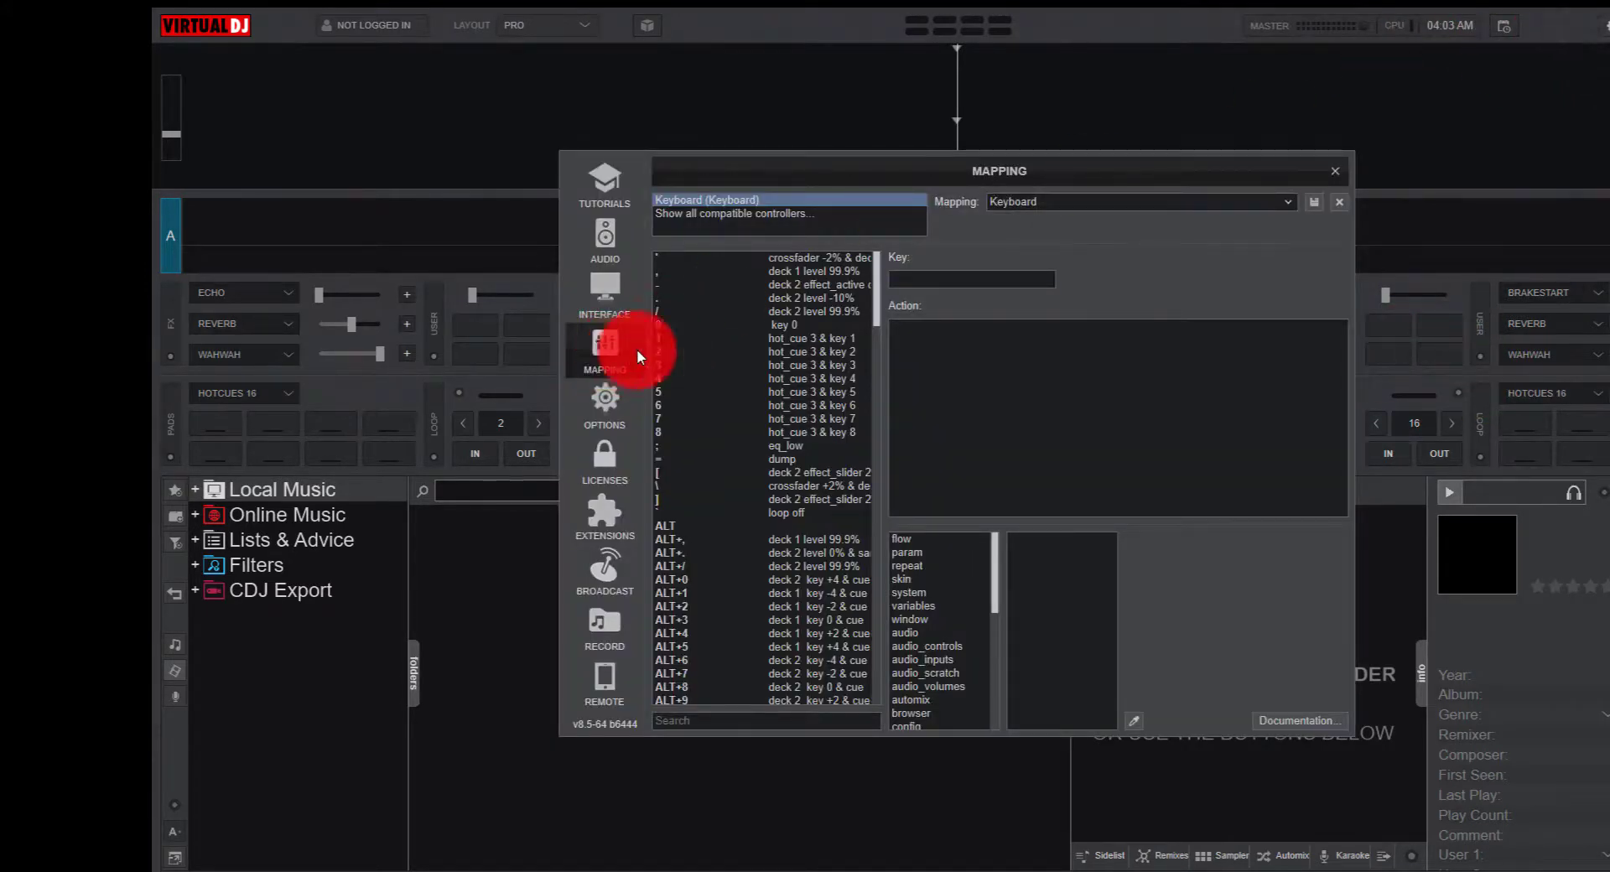
pyautogui.click(601, 428)
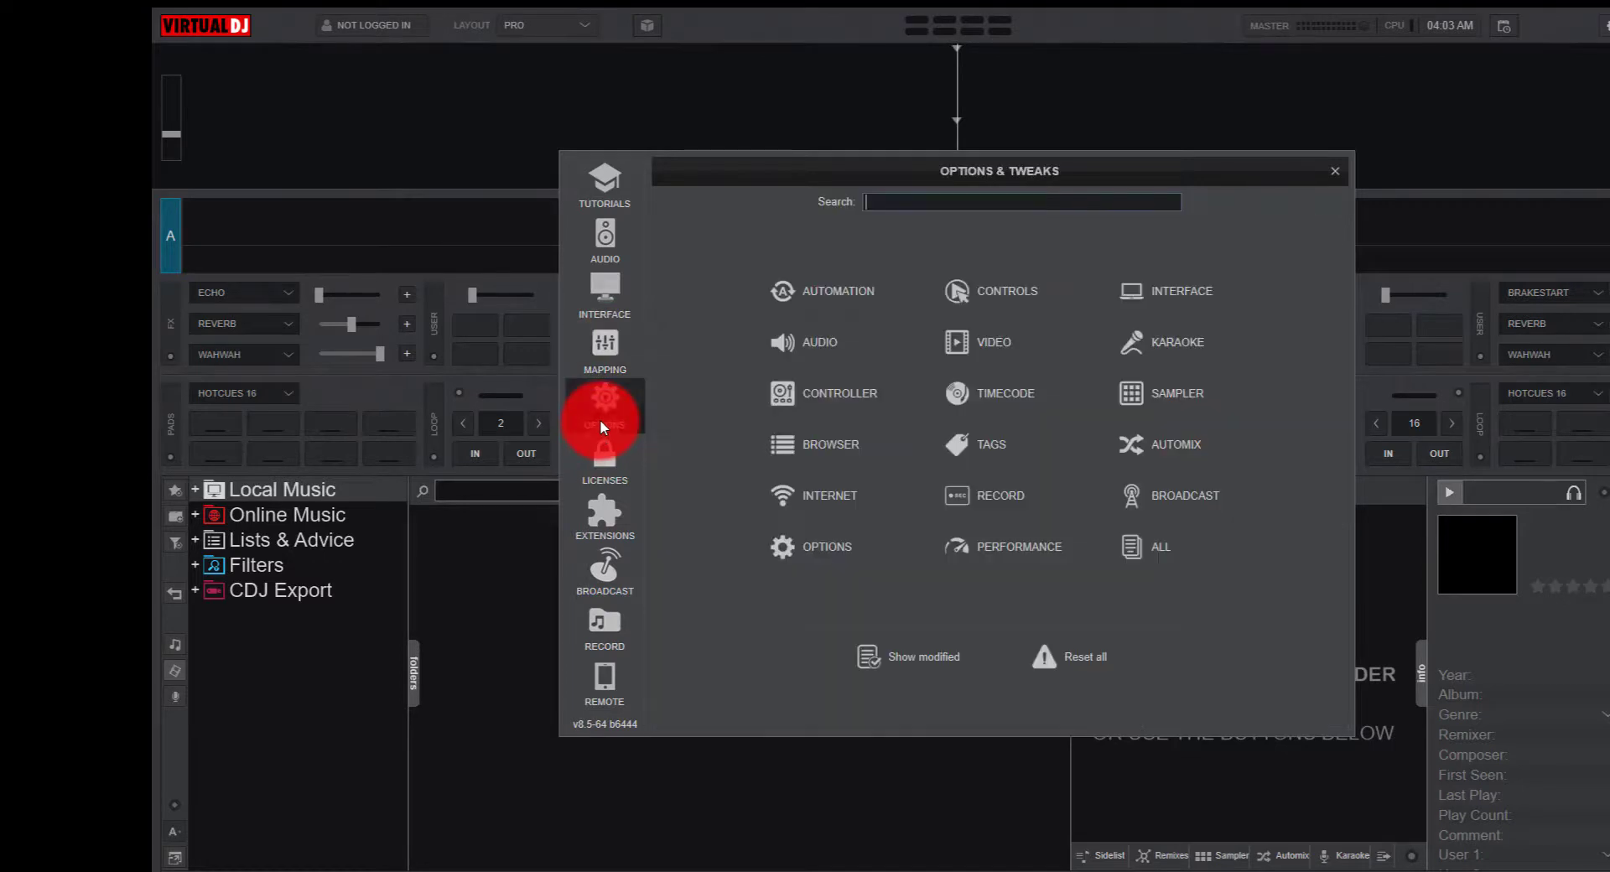
pyautogui.click(600, 457)
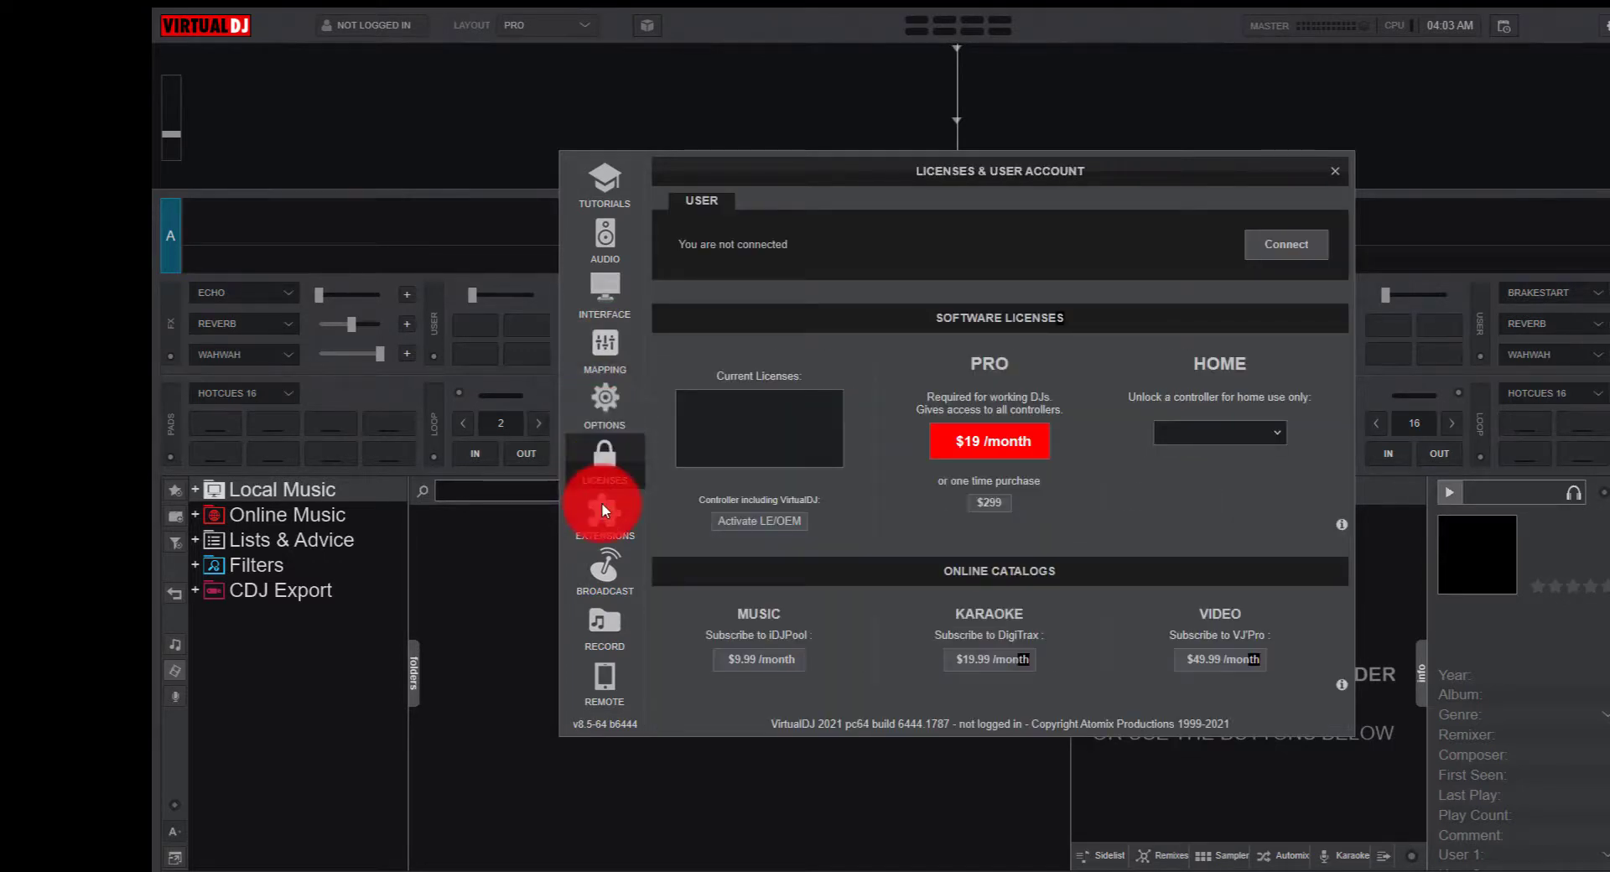
pyautogui.click(601, 501)
pyautogui.click(615, 279)
pyautogui.click(597, 366)
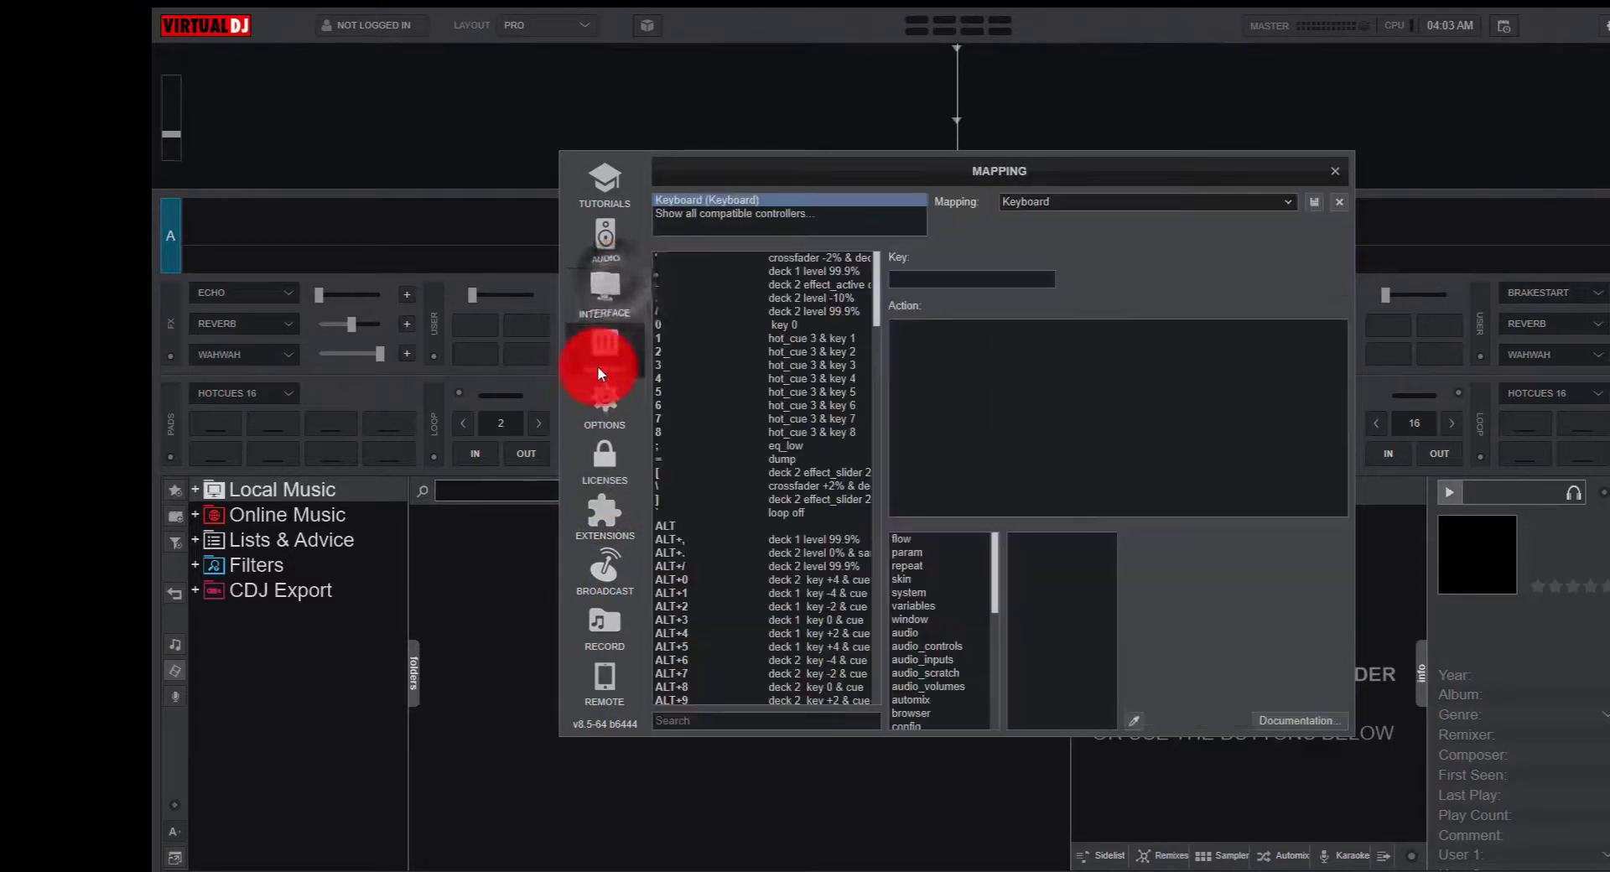
pyautogui.click(602, 290)
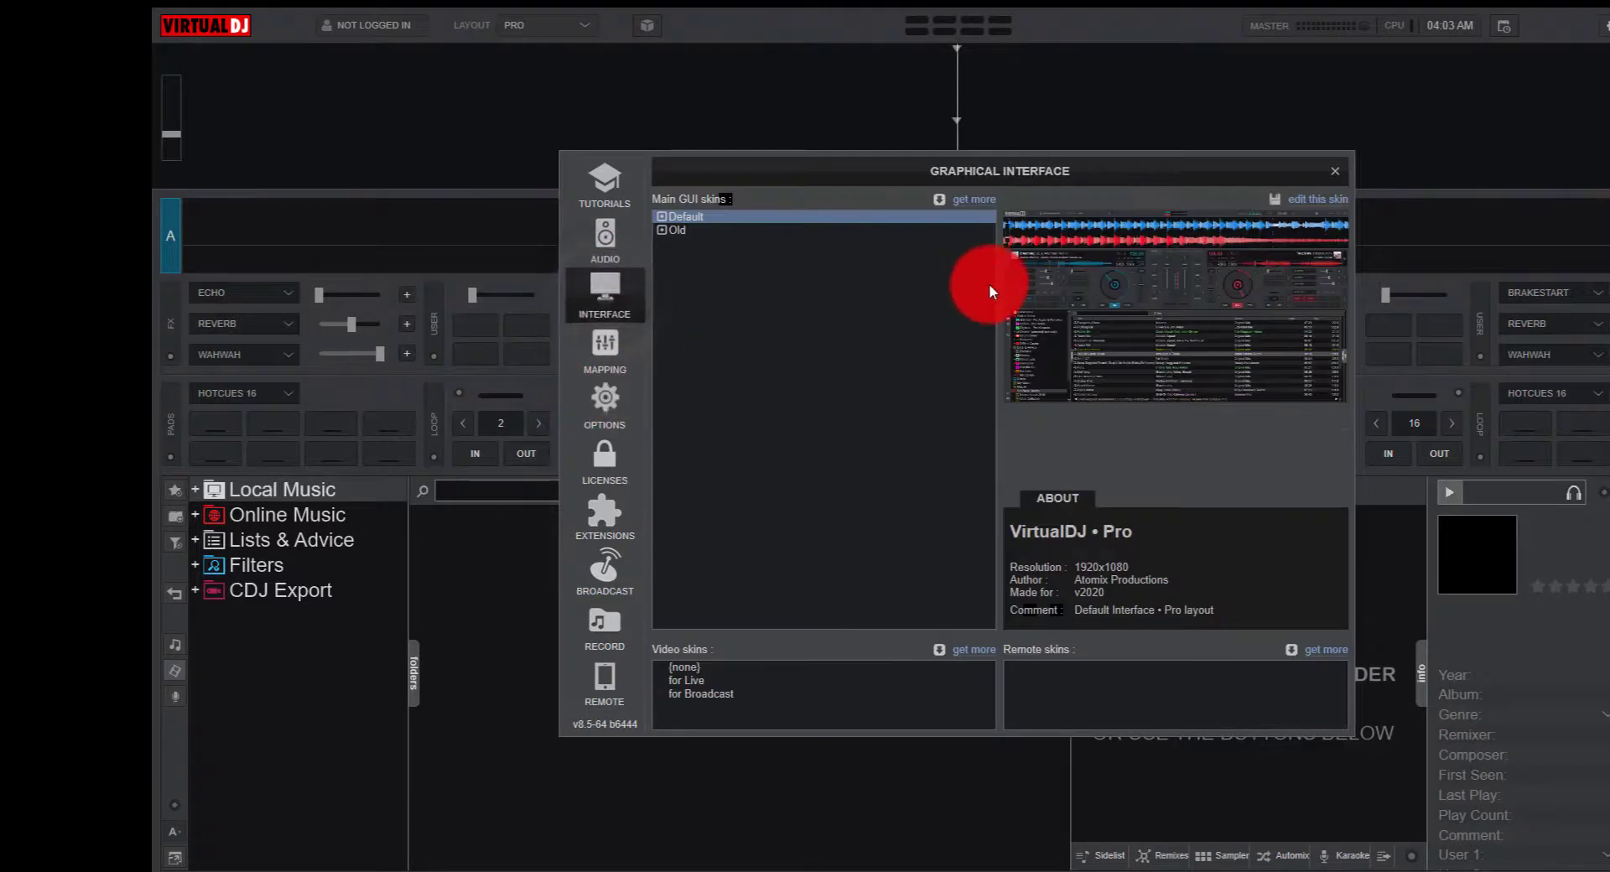
pyautogui.click(1334, 174)
pyautogui.click(1334, 104)
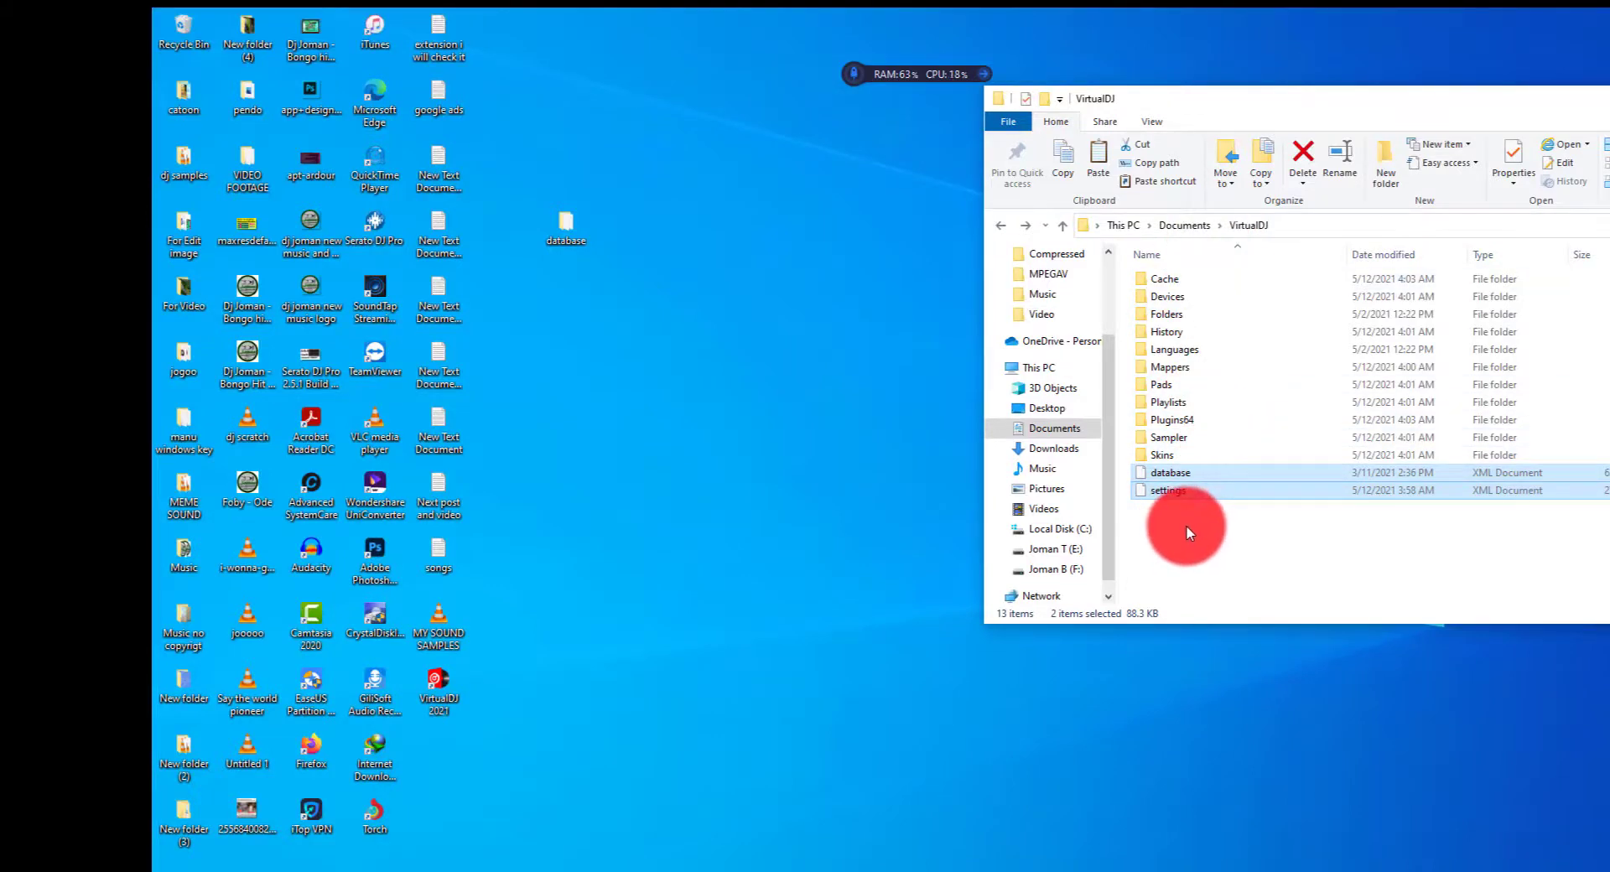
# Examine the contents of the Skins folder inside the VirtualDJ folder, and switch back to VirtualDJ.
pyautogui.click(1171, 454)
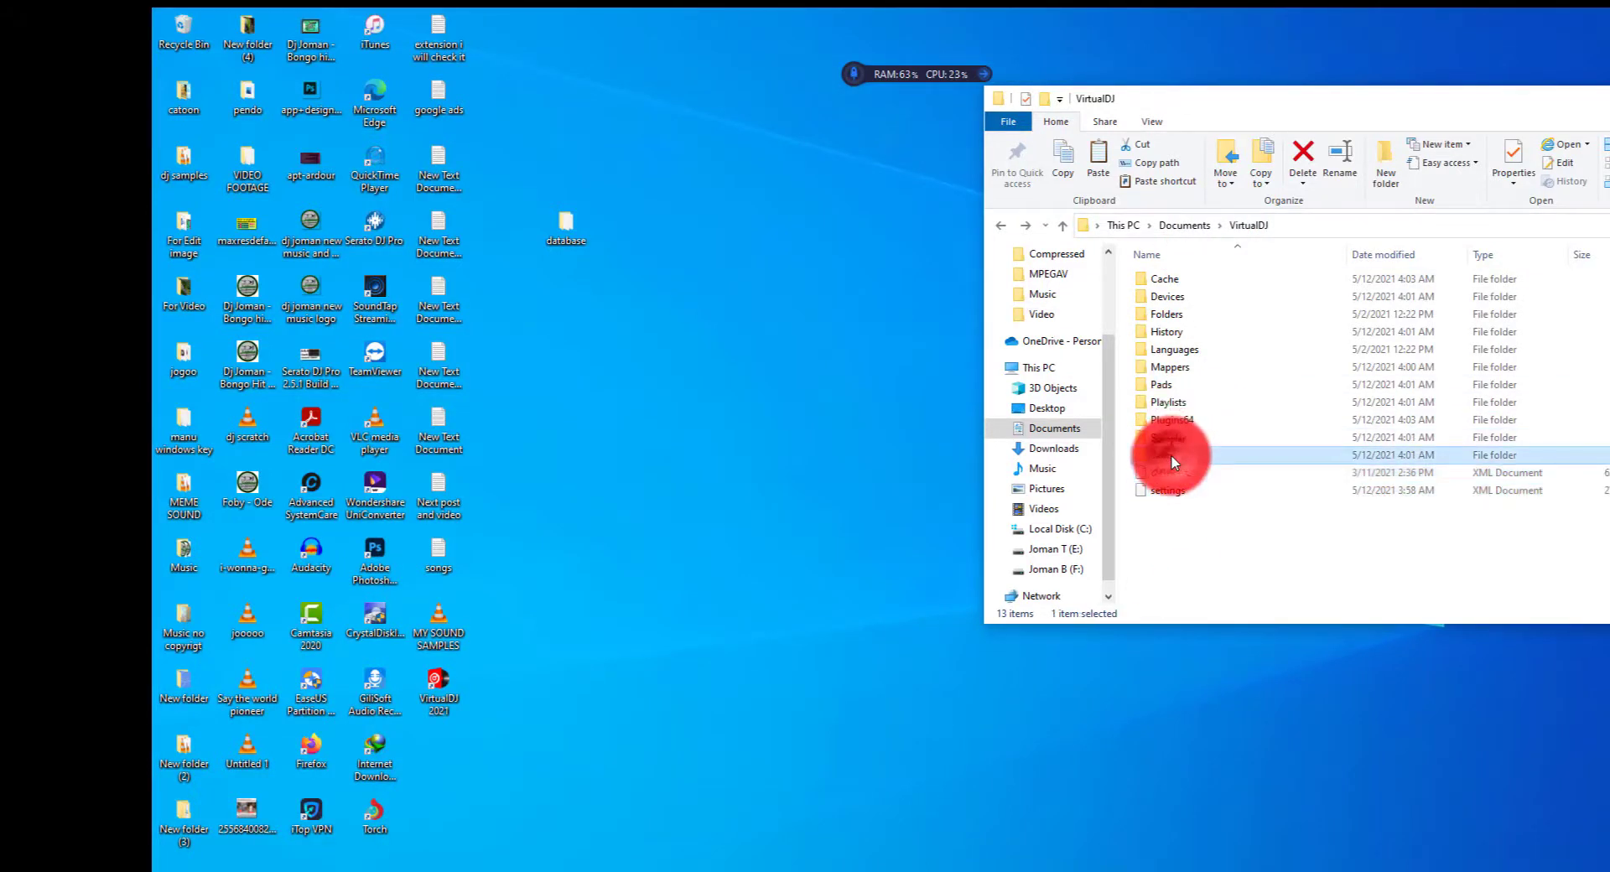
pyautogui.doubleClick(1170, 455)
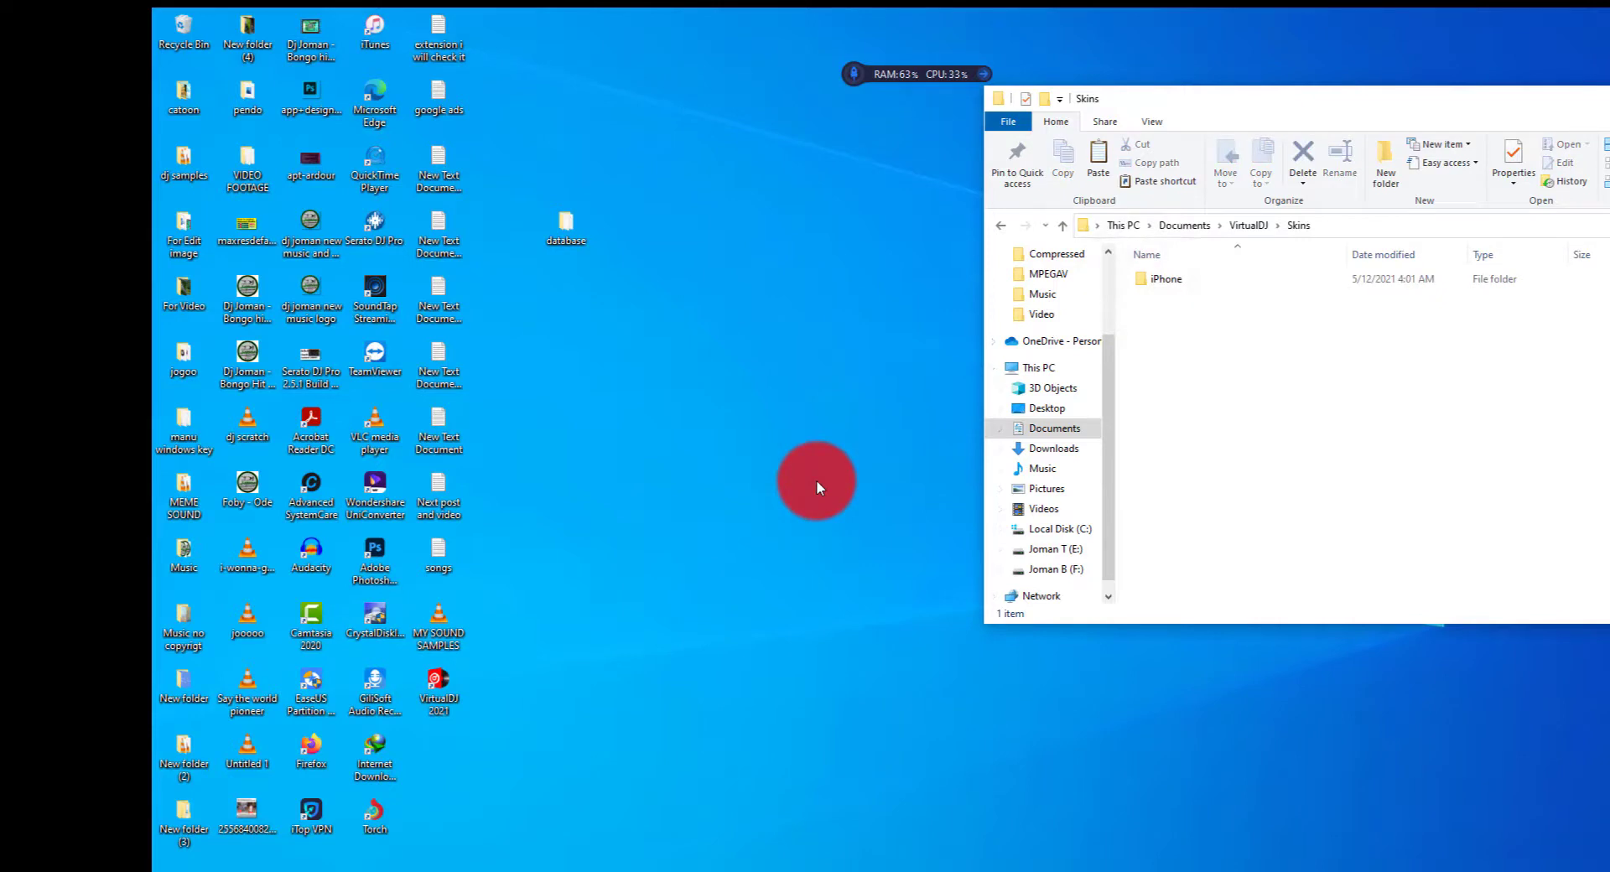
pyautogui.click(1000, 223)
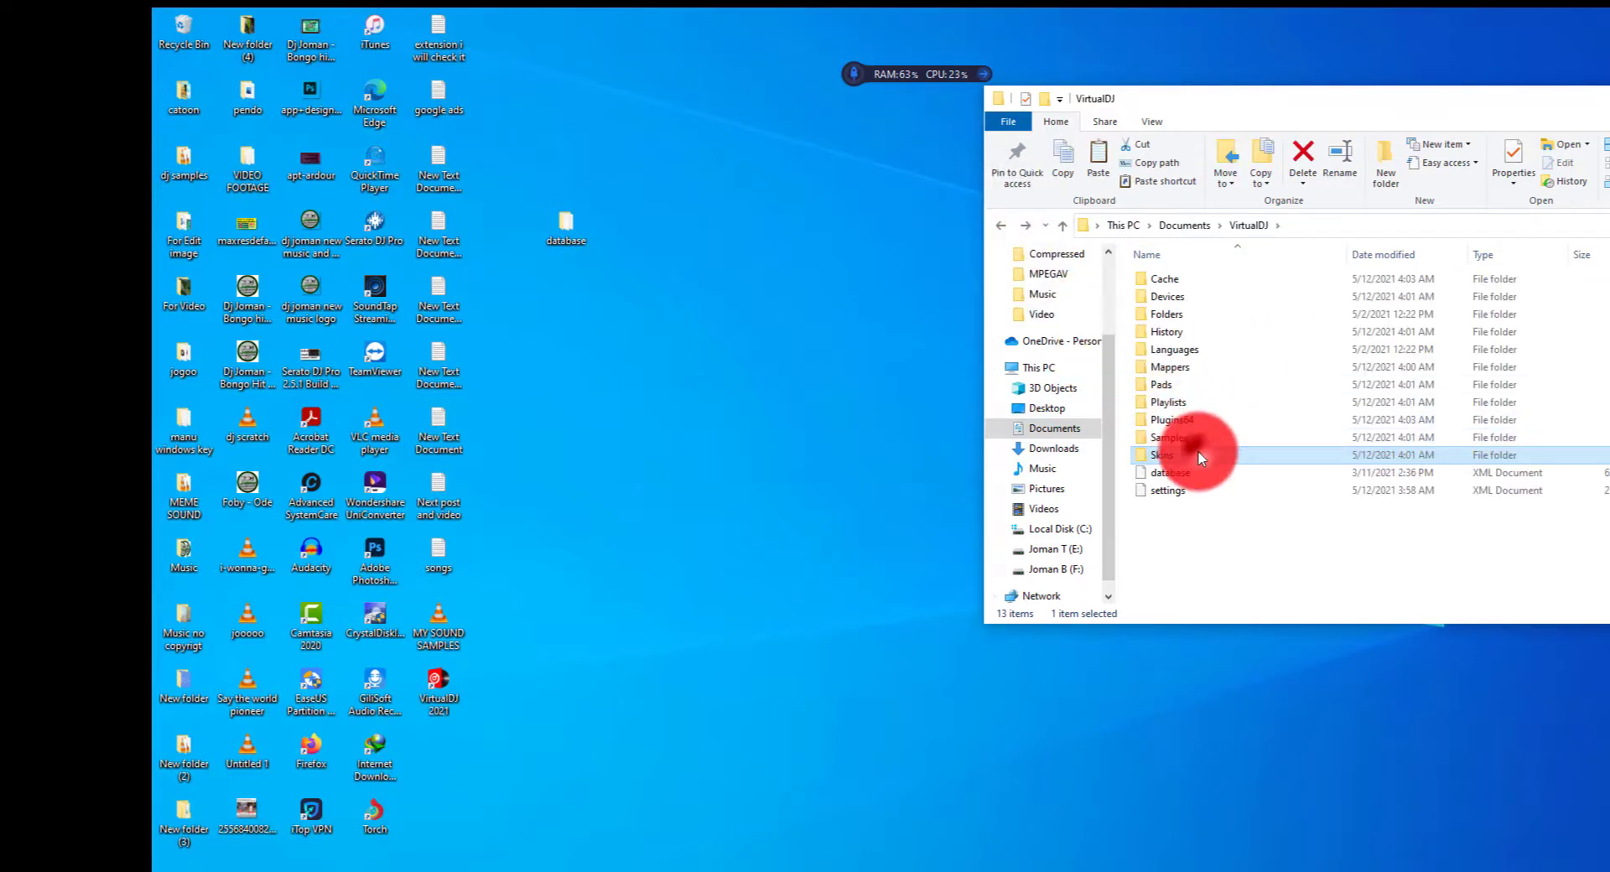
pyautogui.doubleClick(1197, 455)
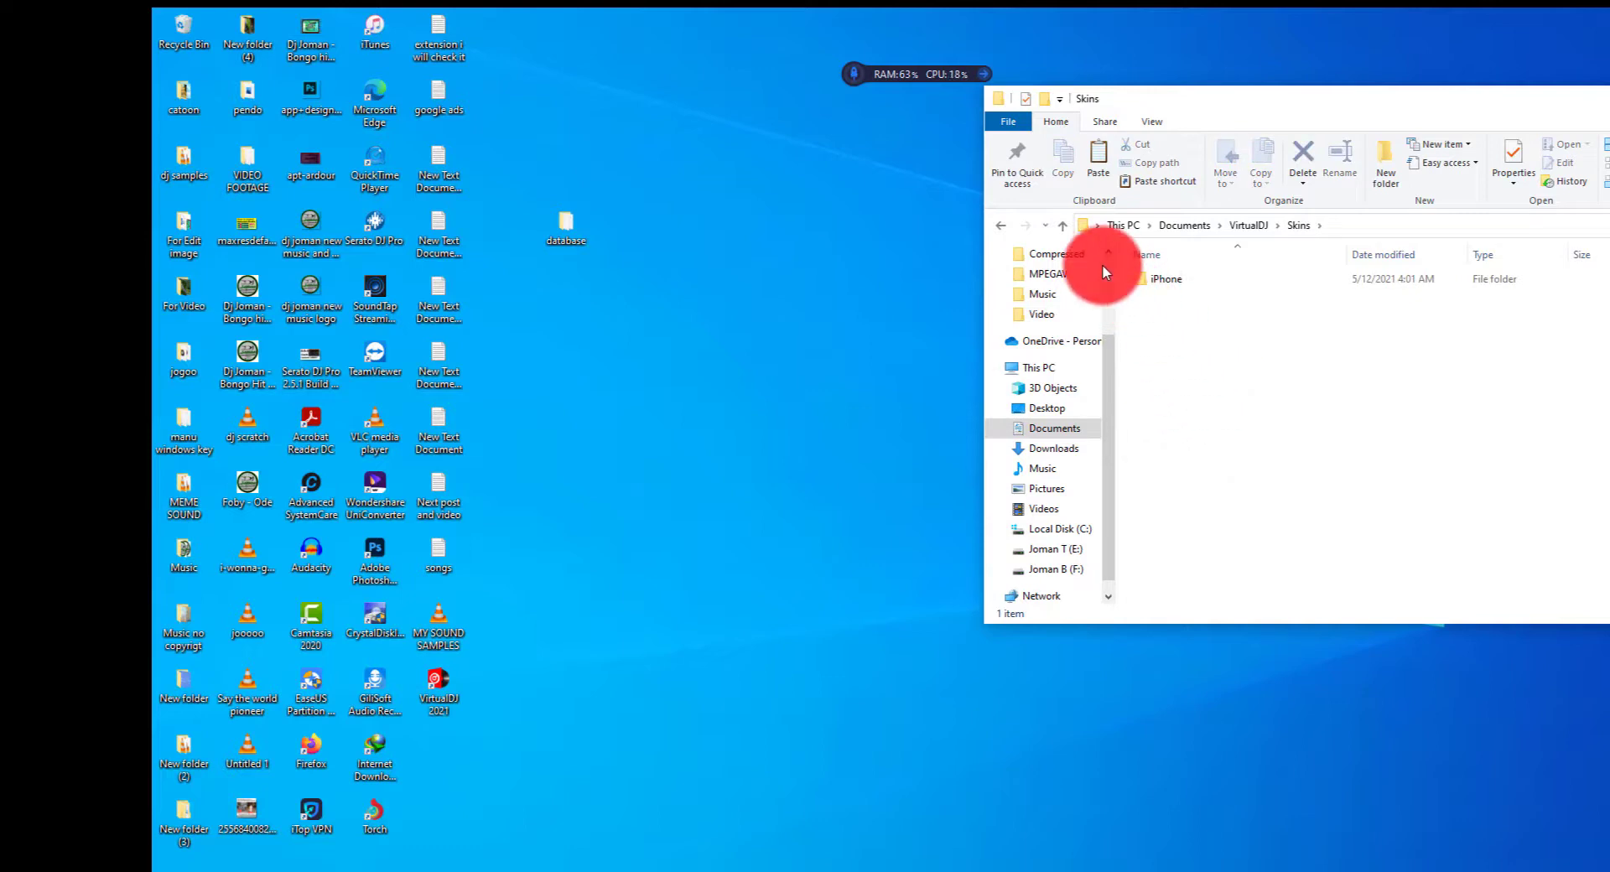
pyautogui.click(1002, 224)
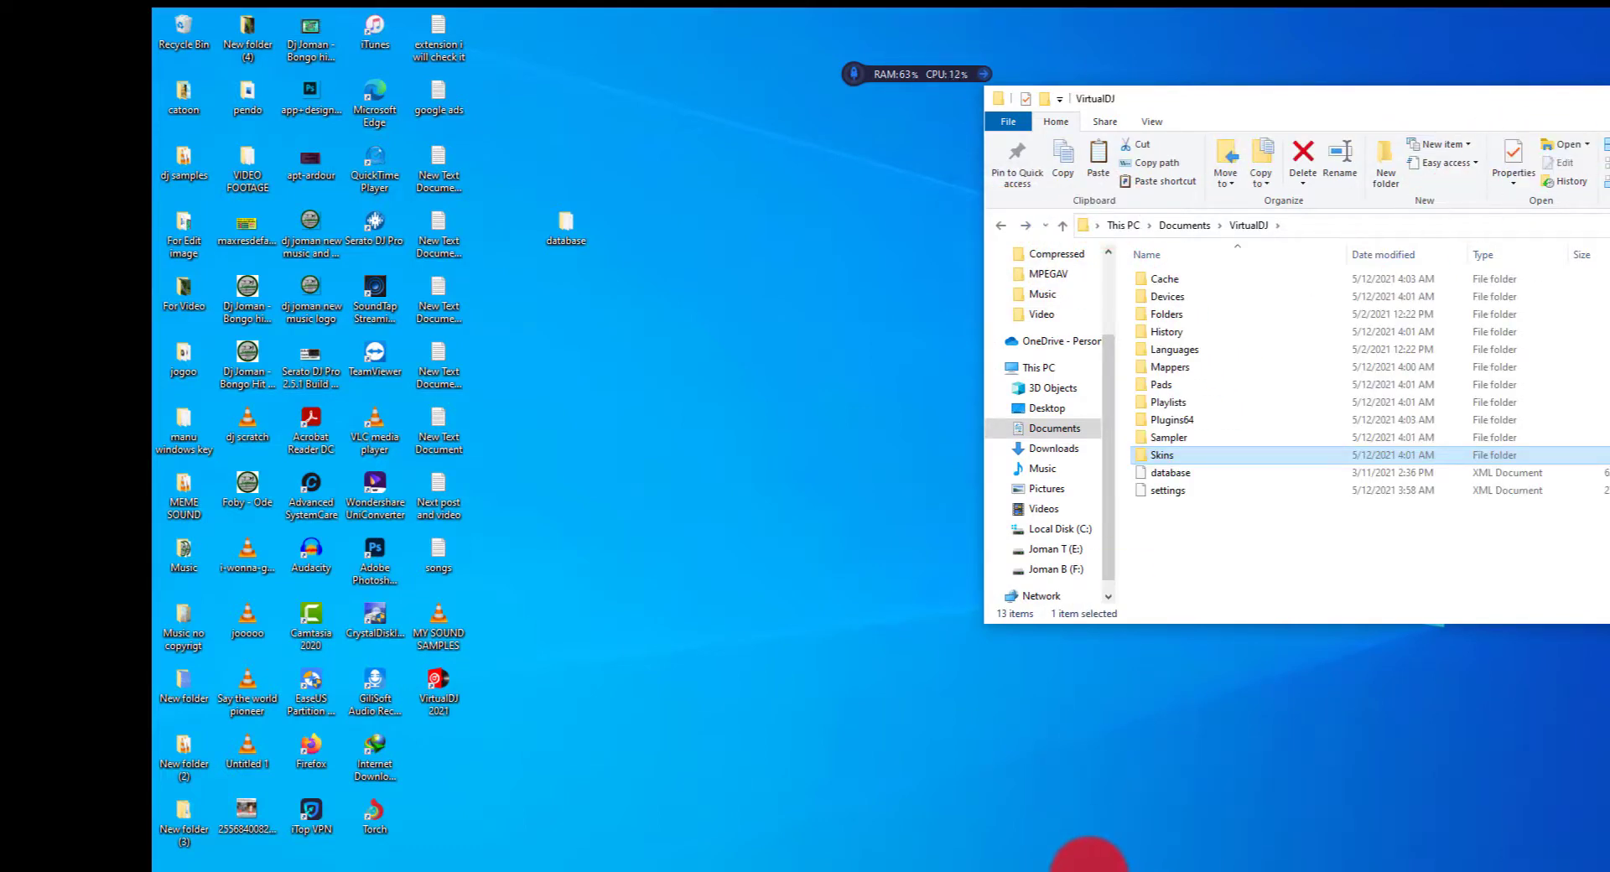
pyautogui.click(1088, 864)
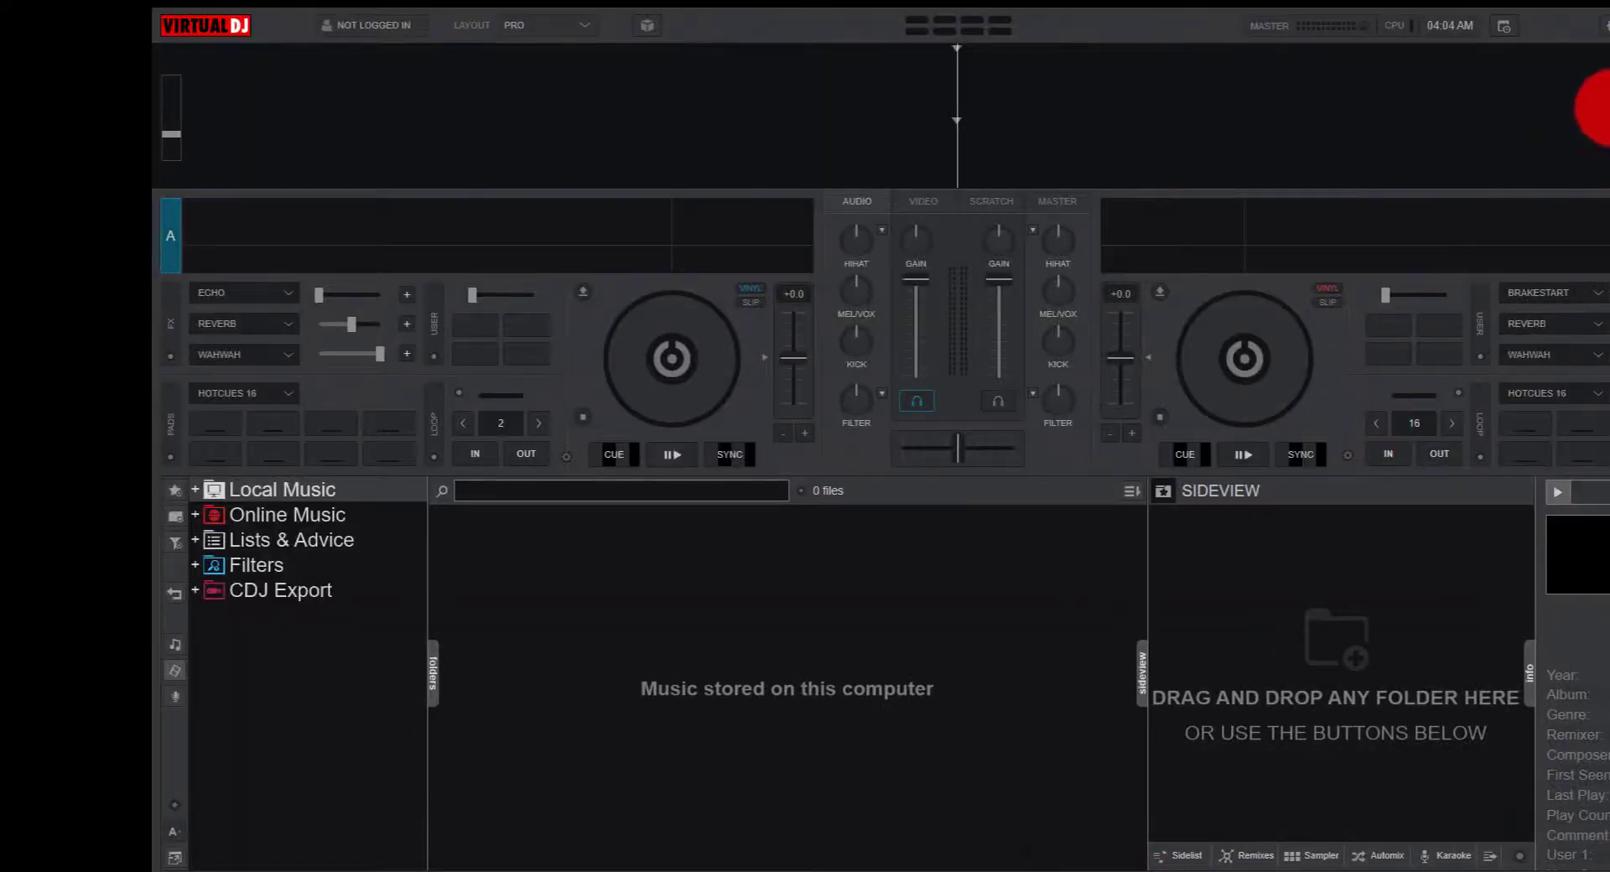